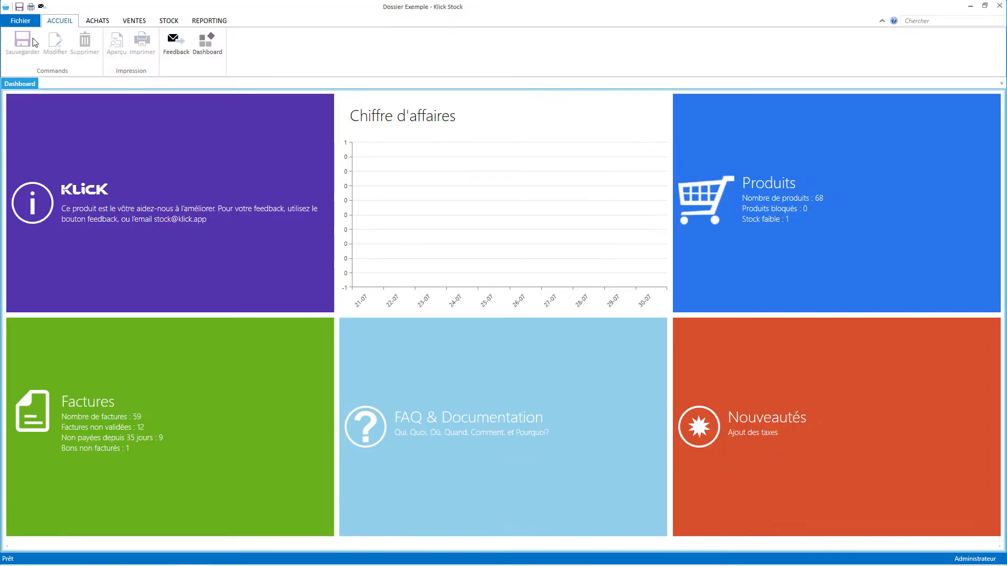
Open the Fichier view to reach the Dossiers folder management page.
{"action": "left_click", "coordinate": [21, 19]}
Create and open a new company folder named 'Exemple normalisation'.
{"action": "left_click", "coordinate": [46, 63]}
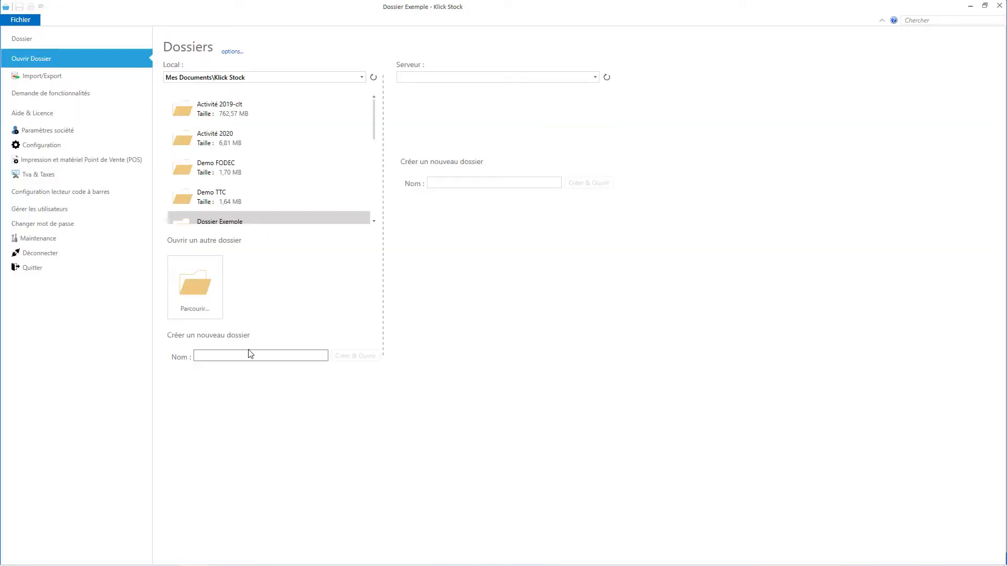
{"action": "left_click", "coordinate": [246, 356]}
{"action": "type", "text": "Exemple n"}
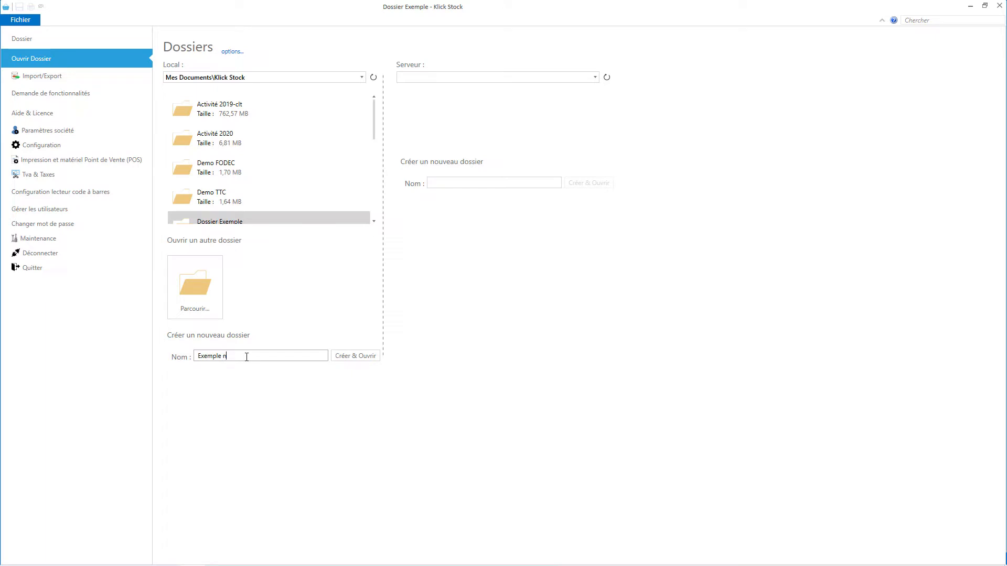
{"action": "type", "text": "ormalisation"}
{"action": "left_click", "coordinate": [376, 357]}
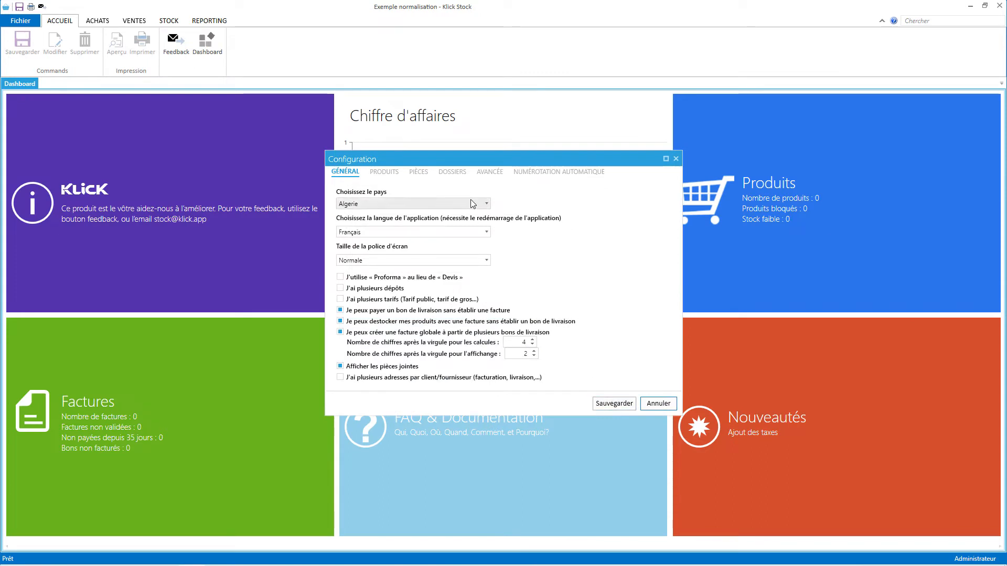
Set the country to Bénin and both calculation and display decimals to 0.
{"action": "left_click", "coordinate": [472, 203]}
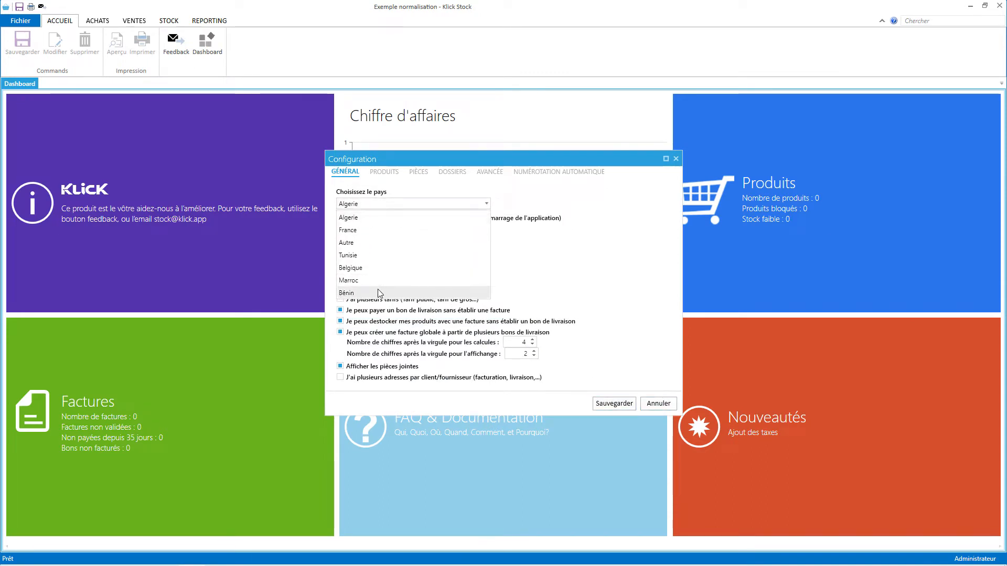
{"action": "left_click", "coordinate": [378, 291]}
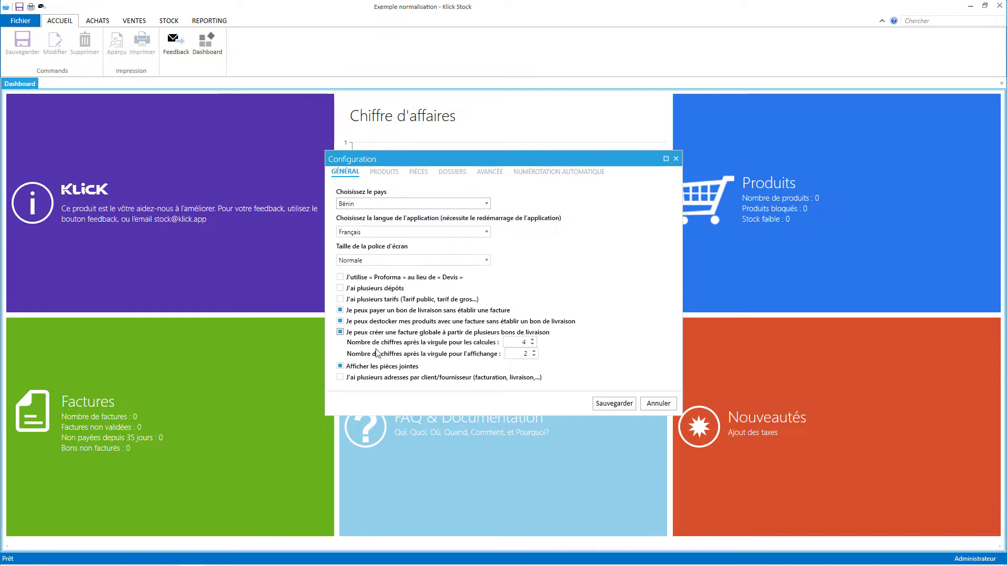
{"action": "double_click", "coordinate": [525, 343]}
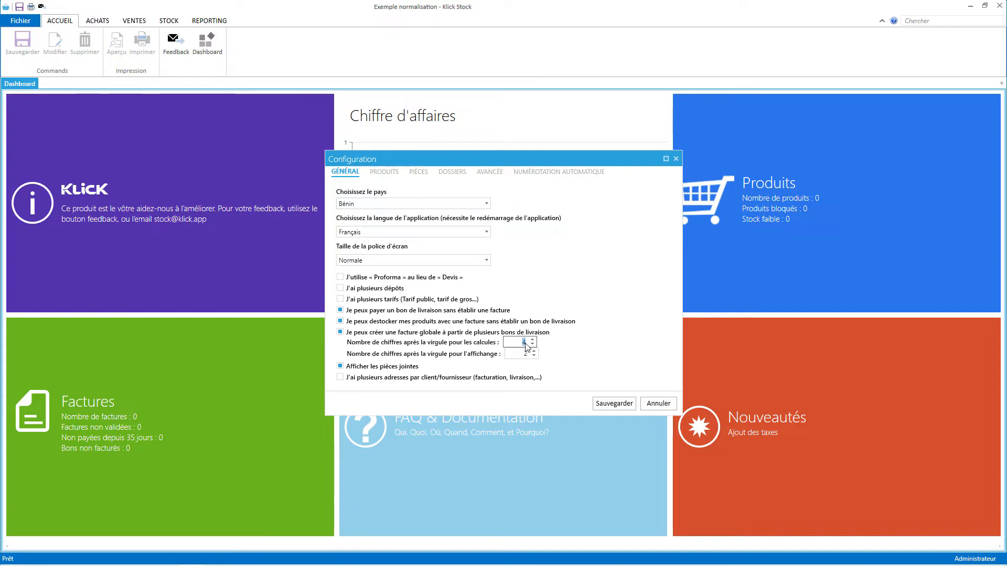
{"action": "type", "text": "0"}
{"action": "key", "text": "Tab"}
{"action": "type", "text": "0"}
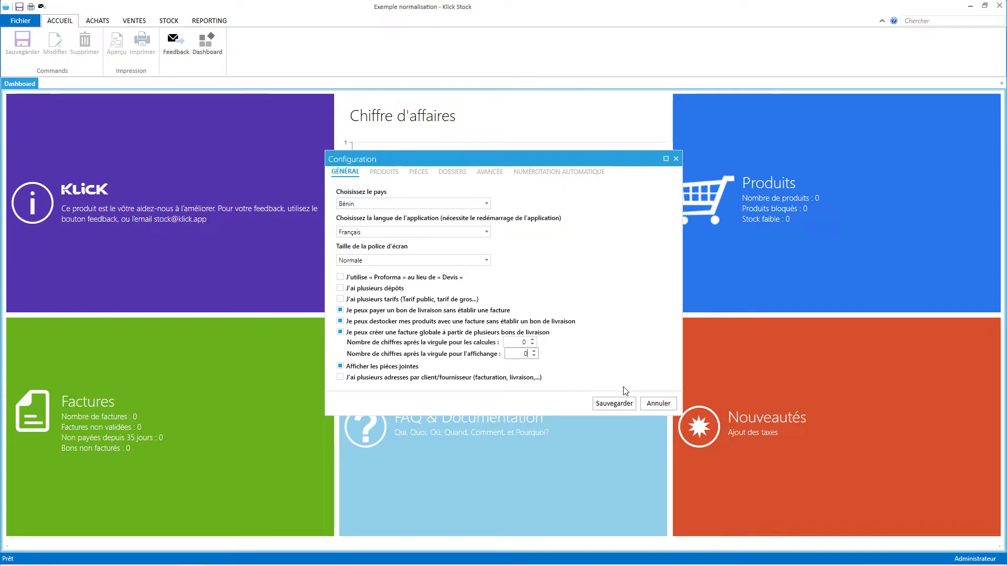
Choose Arrondi arithmétique rounding in the advanced settings and save the configuration.
{"action": "left_click", "coordinate": [420, 172]}
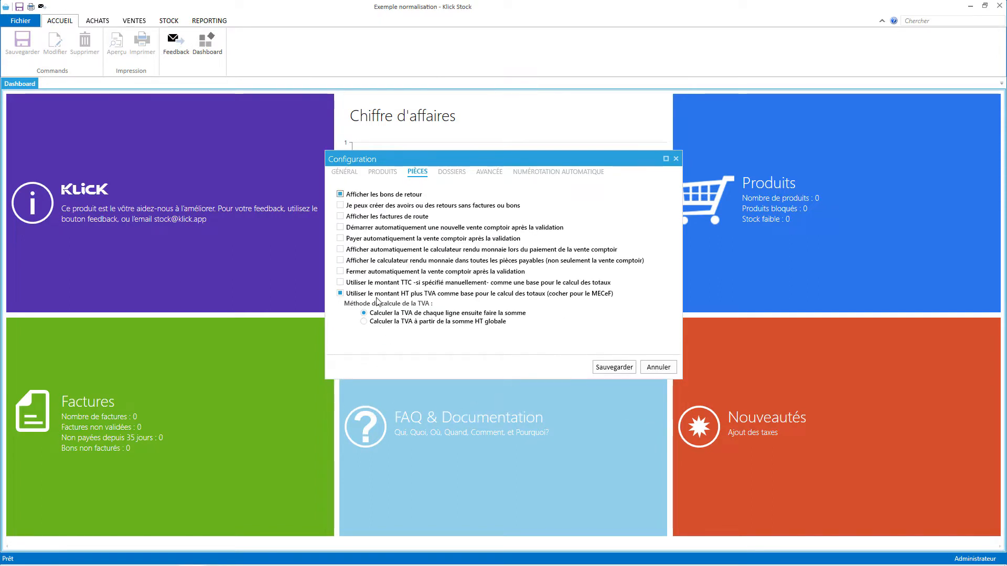
{"action": "mouse_move", "coordinate": [366, 304]}
{"action": "left_click", "coordinate": [490, 172]}
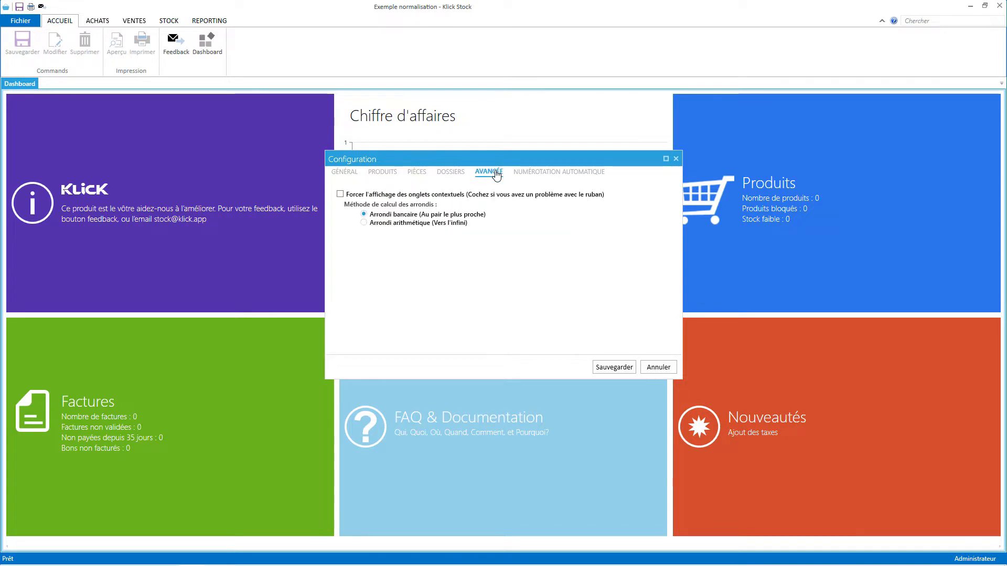
{"action": "left_click", "coordinate": [392, 223]}
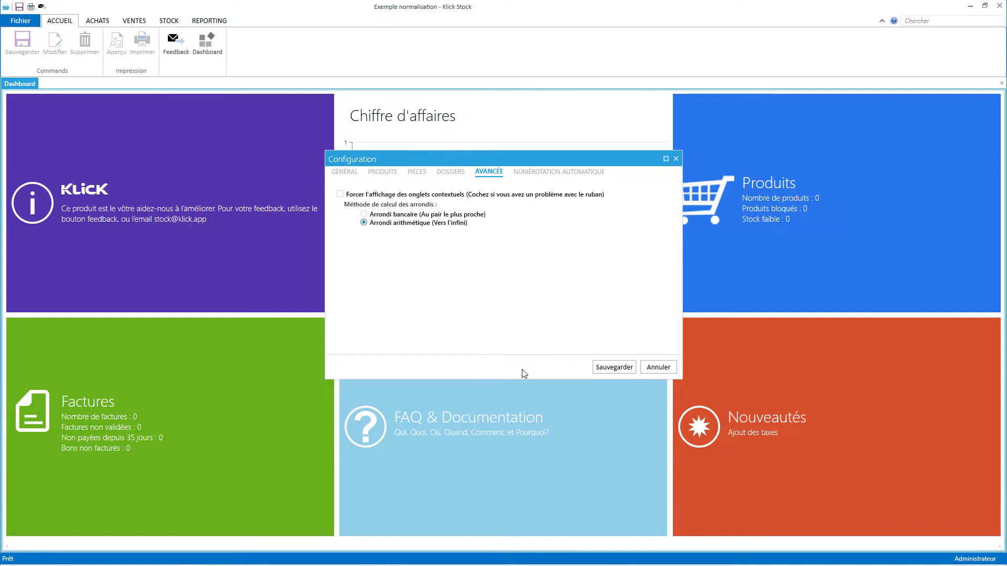
{"action": "left_click", "coordinate": [614, 368]}
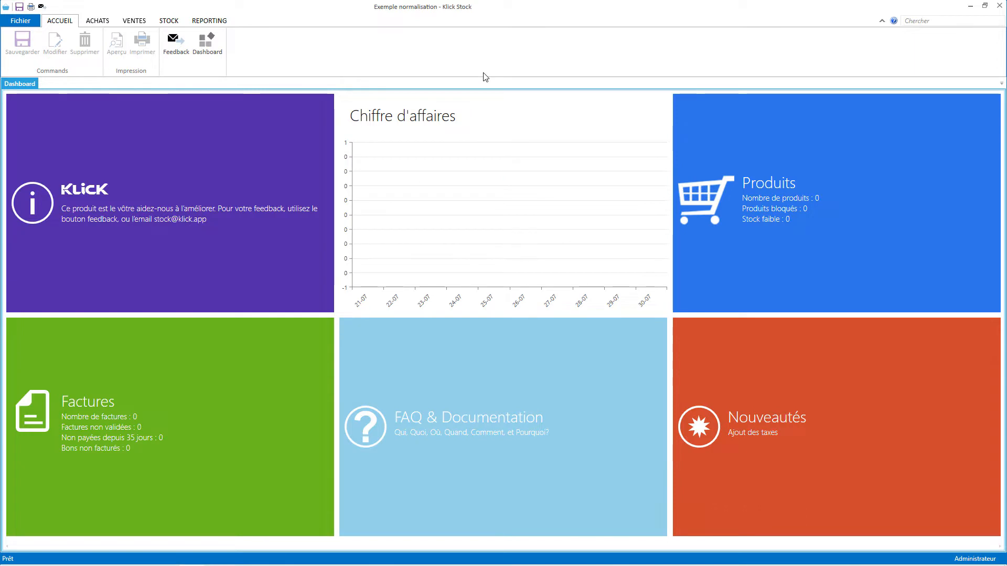
Create Produit 1 as tax-exempt, priced 300 with 200 in stock, and save it.
{"action": "left_click", "coordinate": [165, 23]}
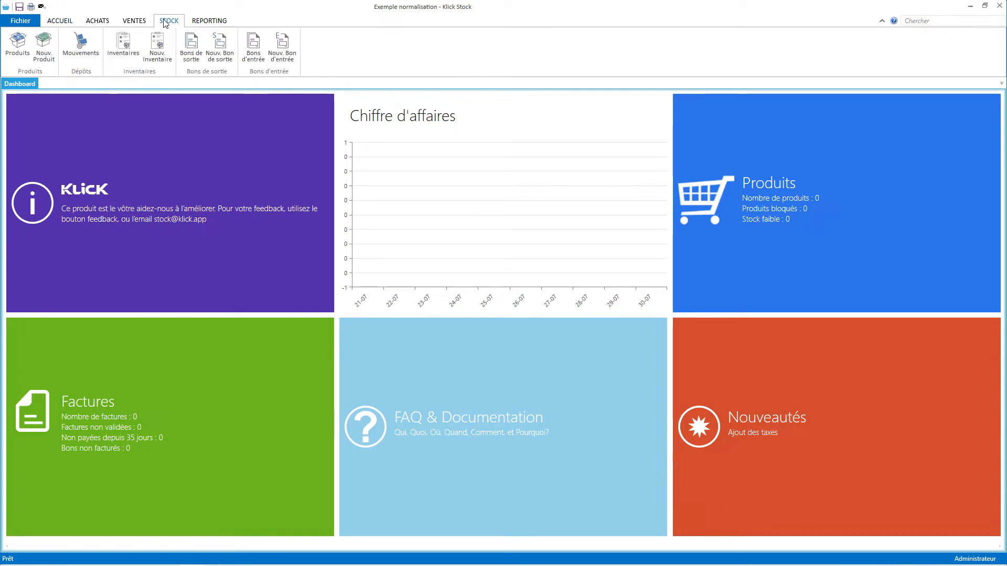
{"action": "left_click", "coordinate": [44, 47]}
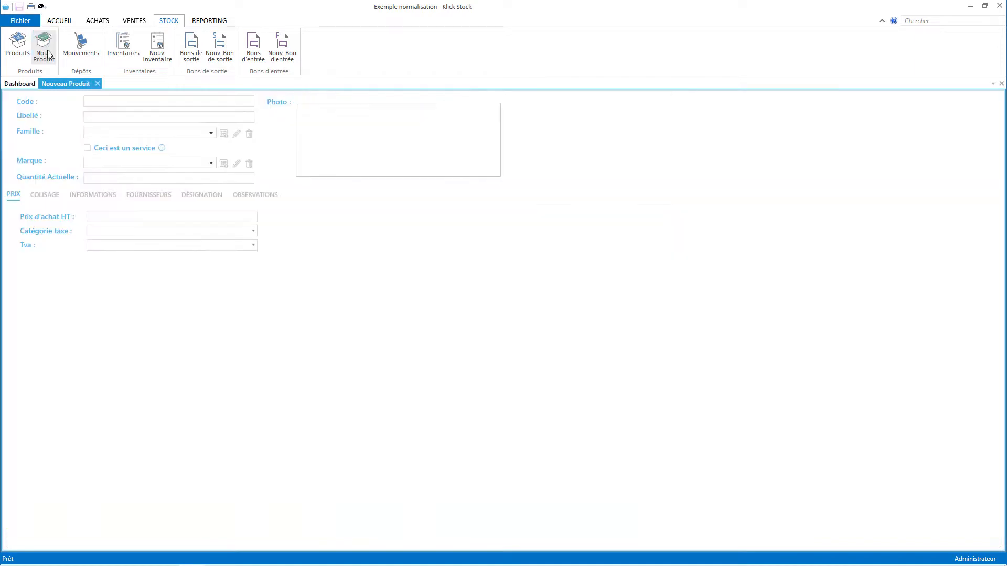
{"action": "left_click", "coordinate": [157, 117]}
{"action": "type", "text": "Produit"}
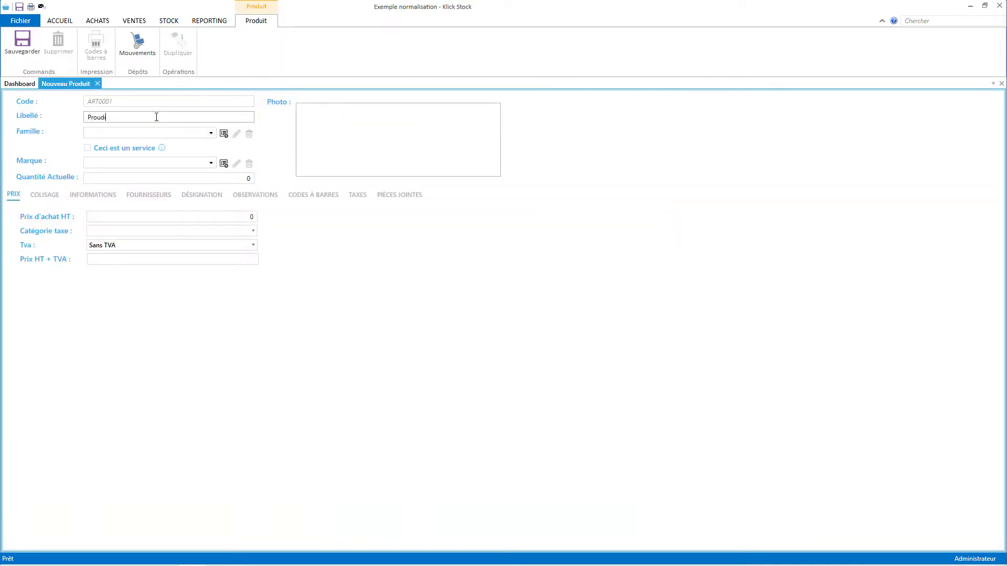
{"action": "key", "text": "BackSpace"}
{"action": "key", "text": "BackSpace"}
{"action": "key", "text": "BackSpace"}
{"action": "key", "text": "BackSpace"}
{"action": "type", "text": "duit"}
{"action": "left_click", "coordinate": [130, 232]}
{"action": "left_click", "coordinate": [128, 249]}
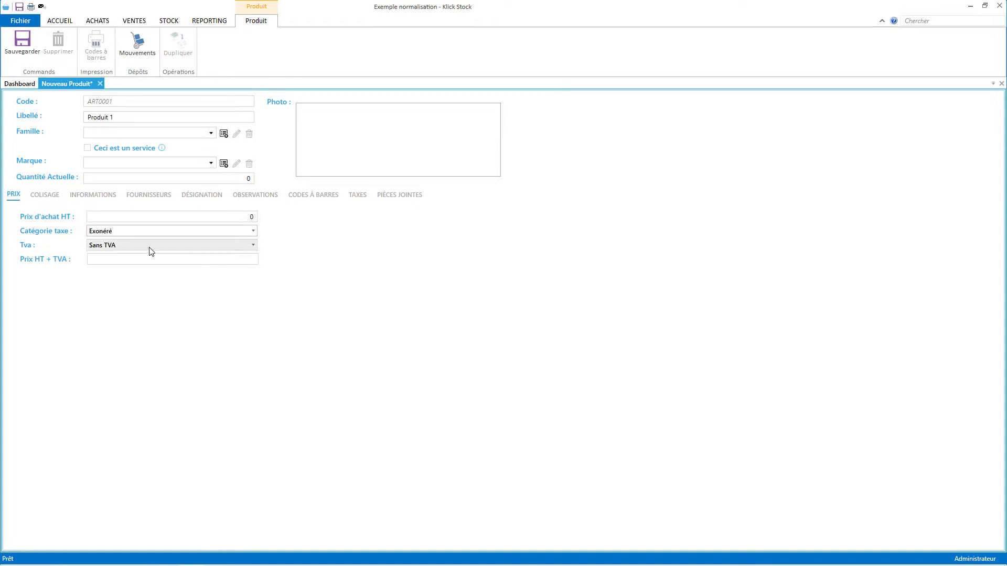
{"action": "left_click", "coordinate": [121, 260]}
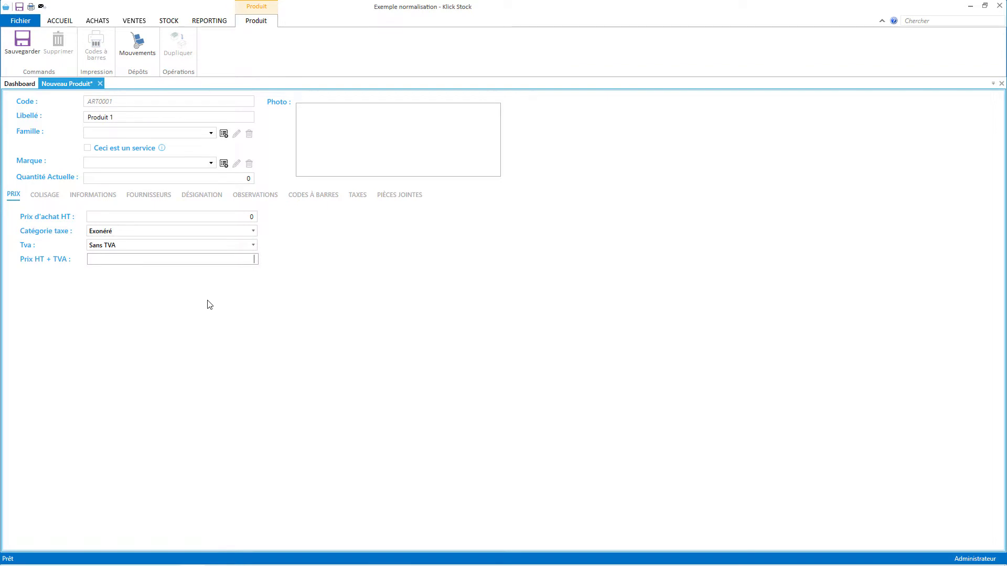
{"action": "type", "text": "300"}
{"action": "key", "text": "Tab"}
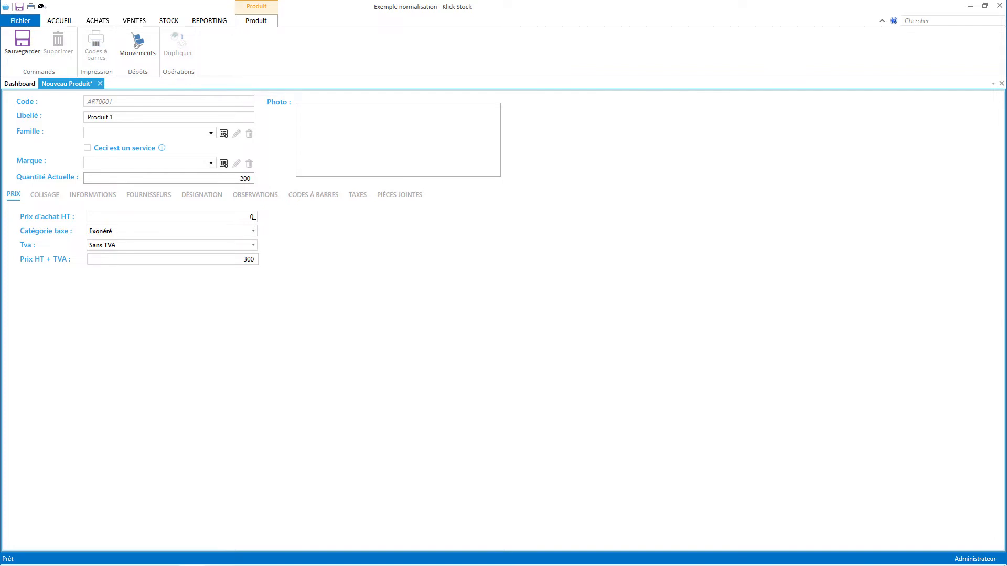
{"action": "left_click", "coordinate": [23, 42]}
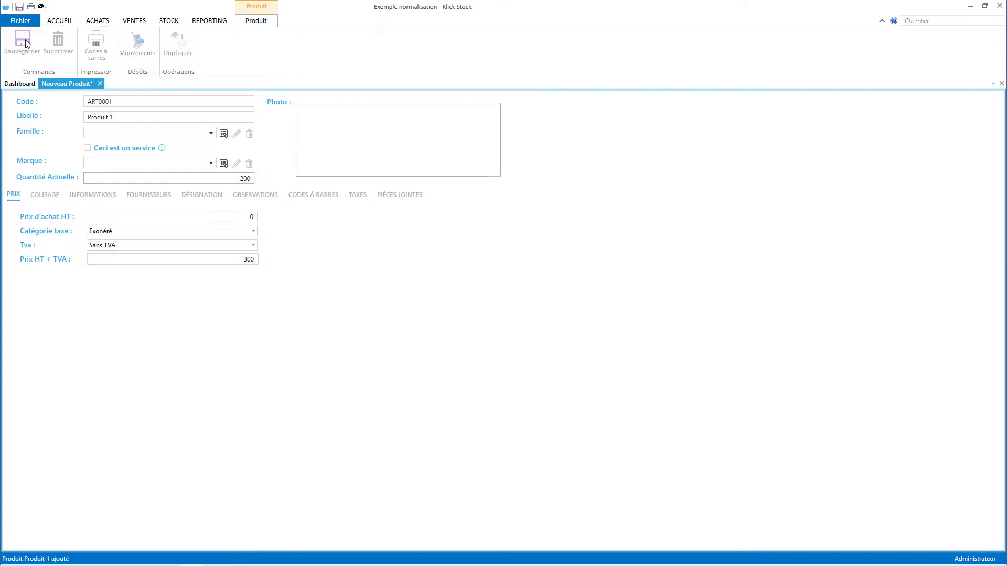
Create Produit 2, taxable at 18%, priced 250 with 20 stocked, then close both product forms.
{"action": "left_click", "coordinate": [139, 20]}
{"action": "left_click", "coordinate": [169, 20]}
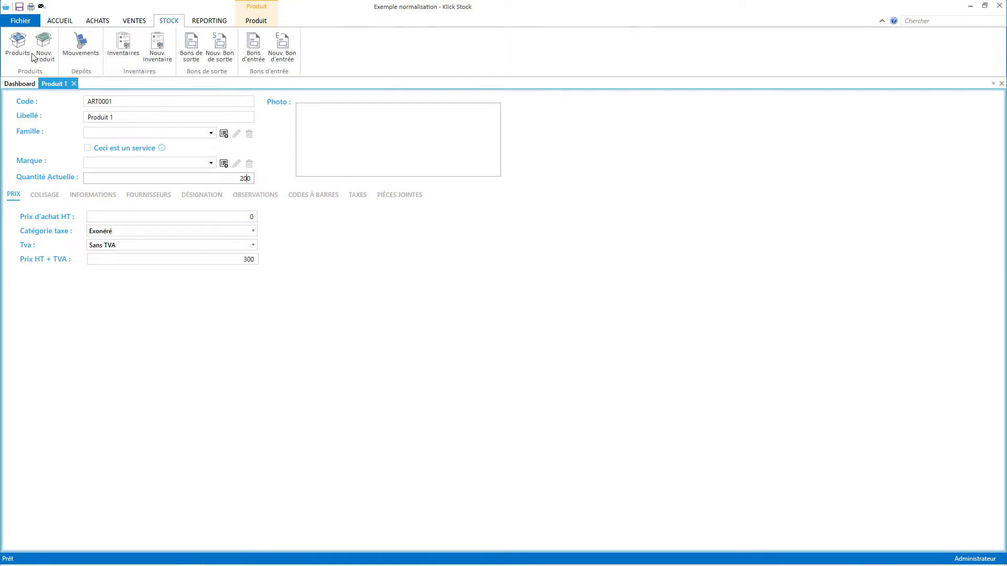
{"action": "left_click", "coordinate": [39, 57]}
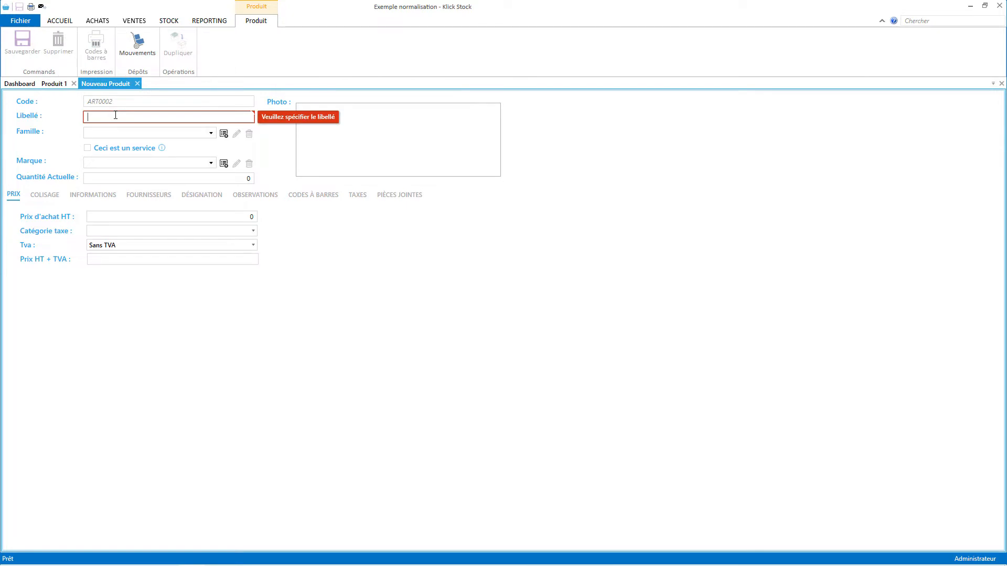
{"action": "type", "text": "p"}
{"action": "key", "text": "BackSpace"}
{"action": "type", "text": "Produit 2"}
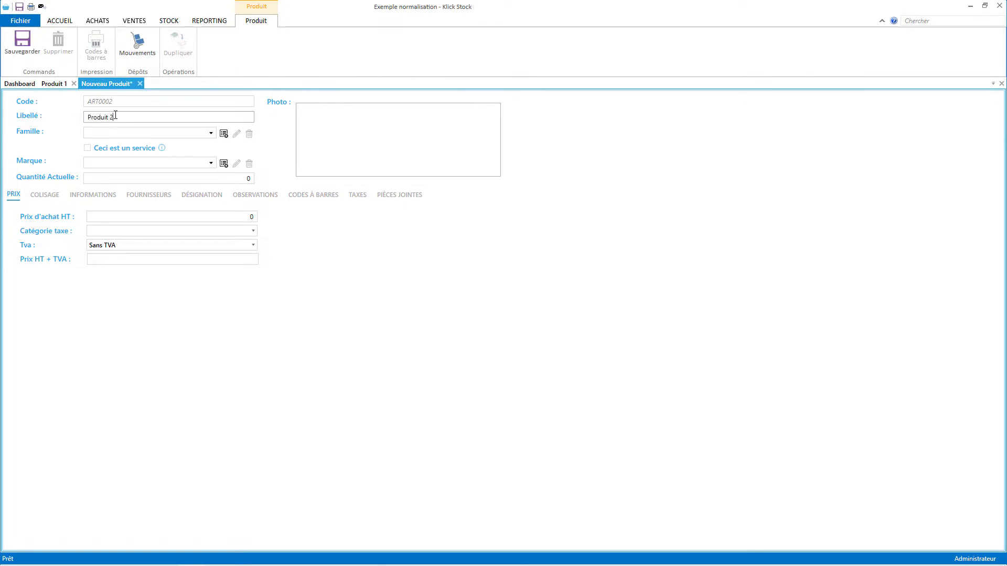
{"action": "left_click", "coordinate": [188, 179]}
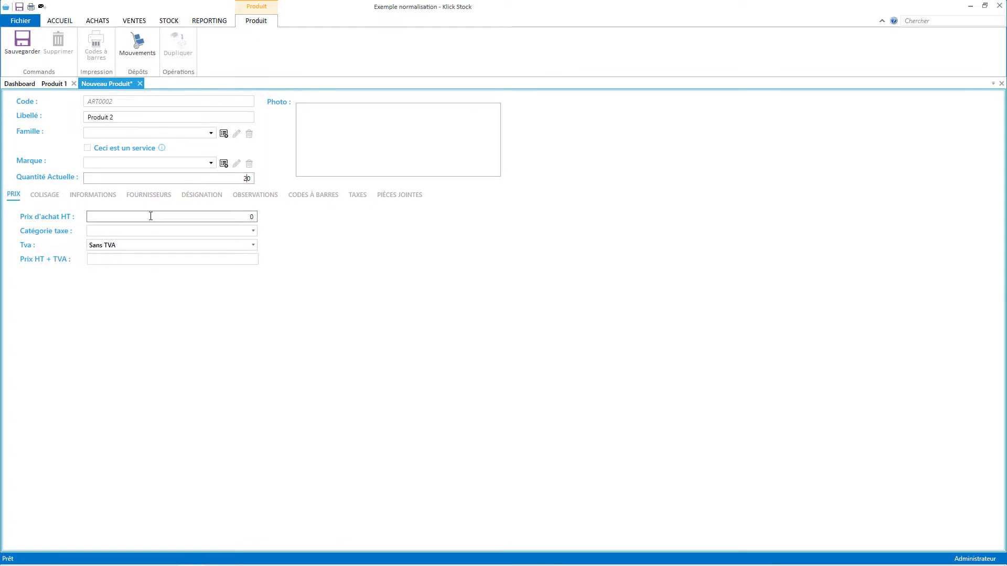
{"action": "left_click", "coordinate": [141, 231]}
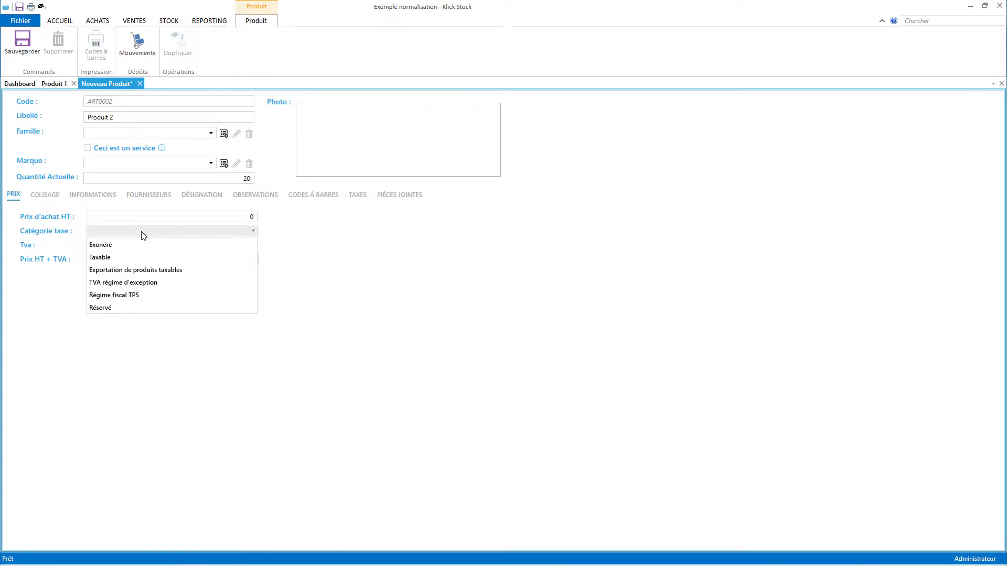
{"action": "left_click", "coordinate": [128, 257]}
{"action": "left_click", "coordinate": [105, 246]}
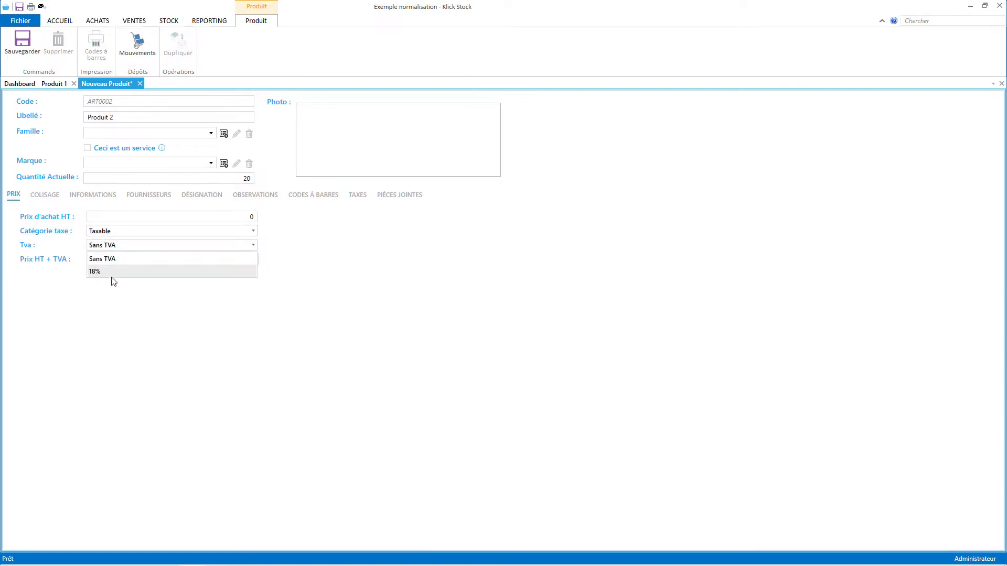
{"action": "left_click", "coordinate": [109, 272]}
{"action": "left_click", "coordinate": [169, 259]}
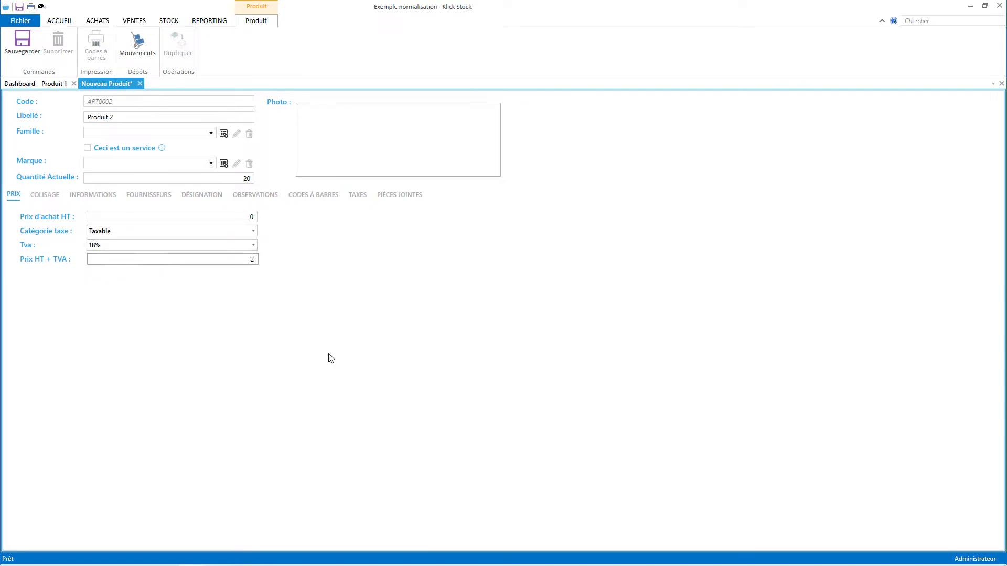
{"action": "type", "text": "250"}
{"action": "left_click", "coordinate": [23, 45]}
{"action": "left_click", "coordinate": [114, 83]}
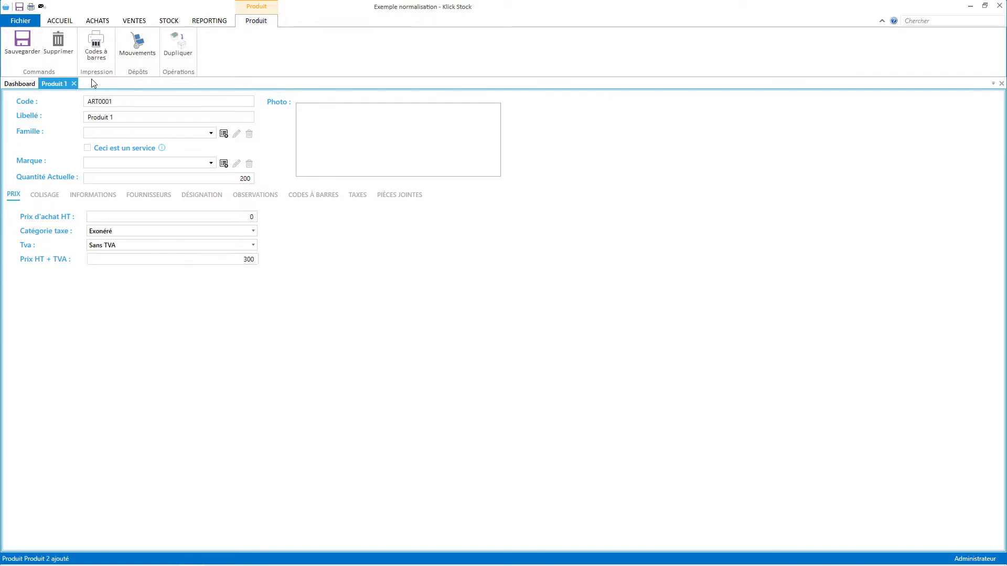
{"action": "left_click", "coordinate": [74, 84]}
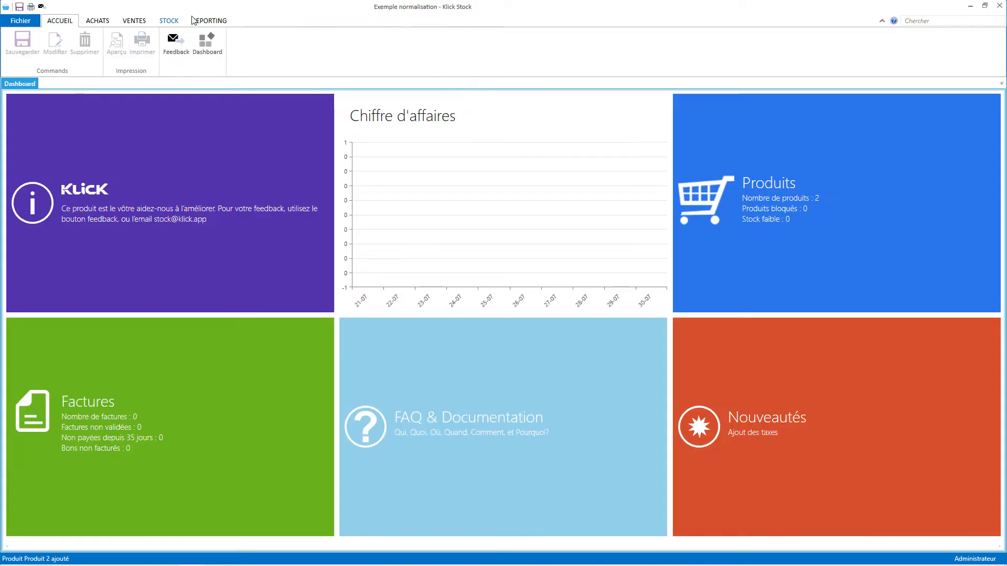
Create Client 1 with a 5% AIB rate for non-IFU-registered businesses and save it.
{"action": "left_click", "coordinate": [129, 24]}
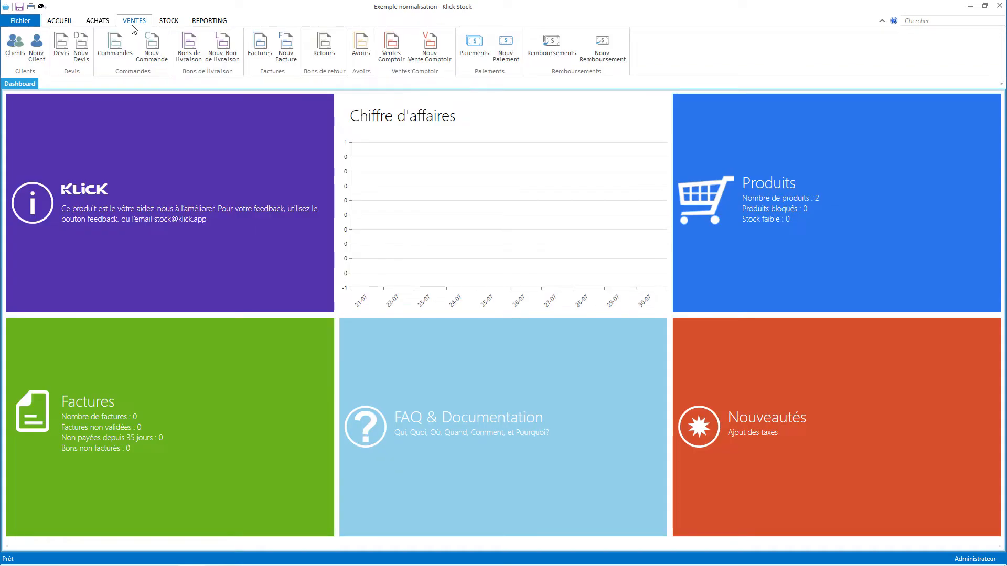
{"action": "left_click", "coordinate": [36, 46]}
{"action": "left_click", "coordinate": [196, 113]}
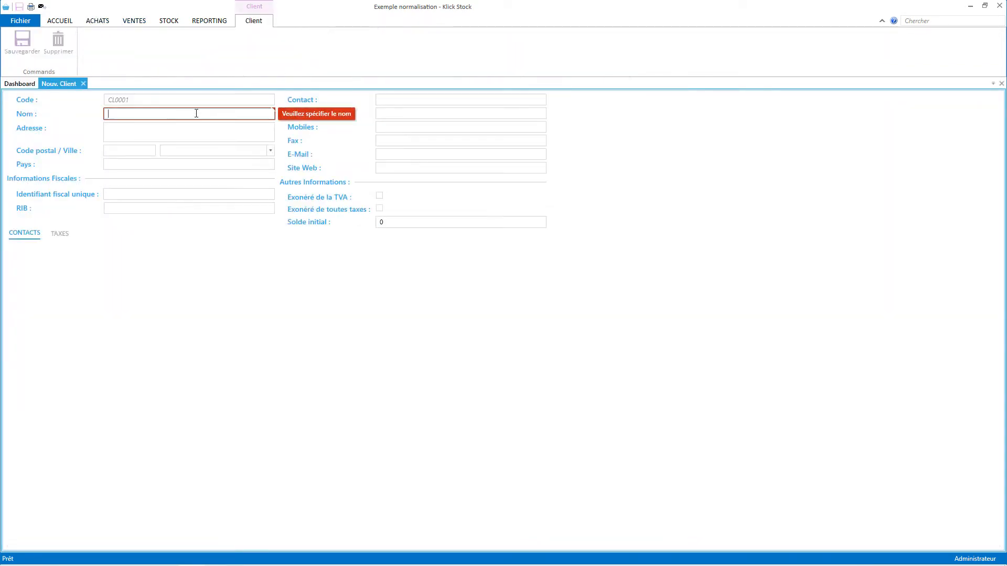
{"action": "type", "text": "Client 1"}
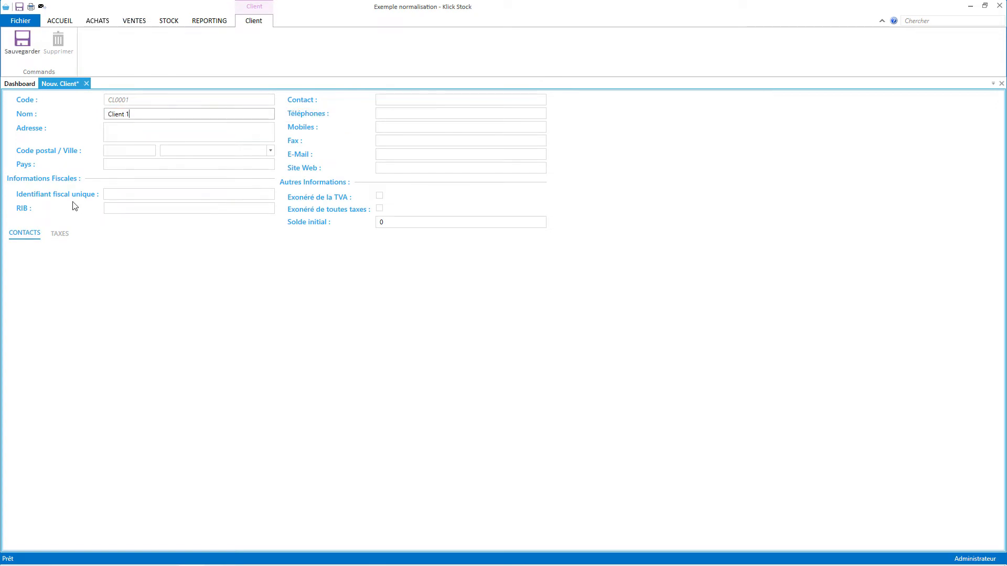
{"action": "left_click", "coordinate": [60, 234]}
{"action": "left_click", "coordinate": [46, 282]}
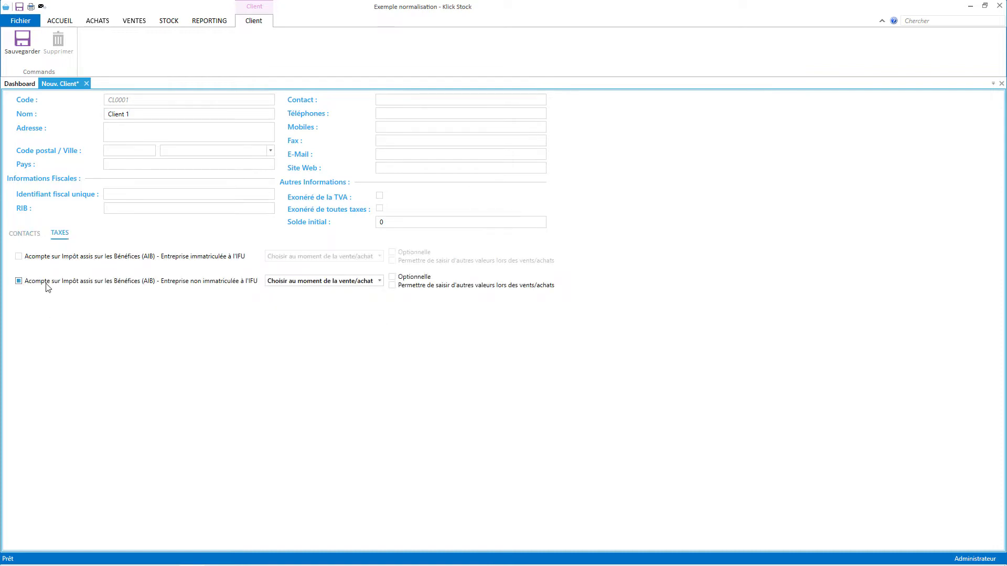
{"action": "left_click", "coordinate": [297, 282]}
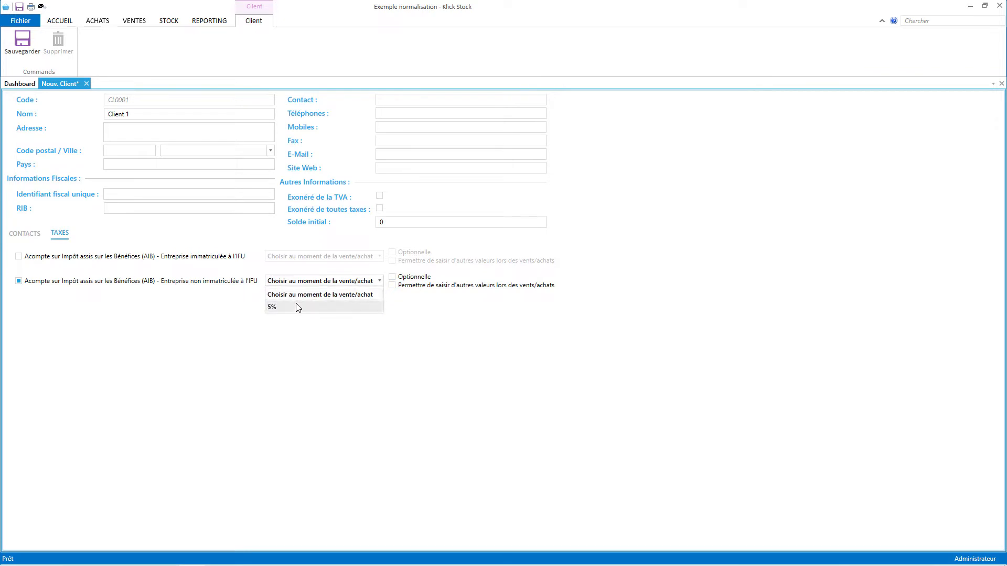
{"action": "left_click", "coordinate": [297, 307]}
{"action": "left_click", "coordinate": [22, 43]}
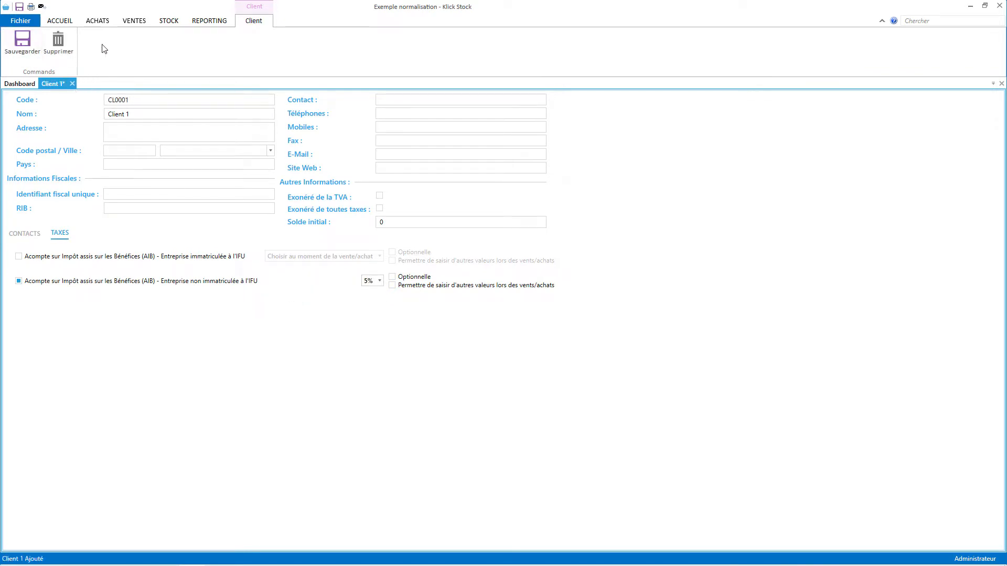
Start Client 2 and paste its unique fiscal identifier from the notes.
{"action": "left_click", "coordinate": [137, 21]}
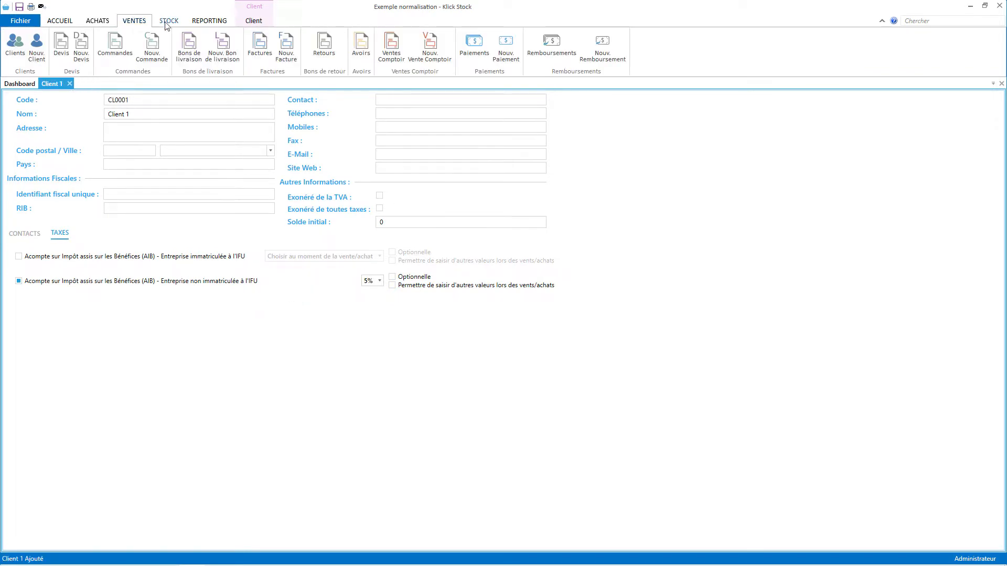
{"action": "left_click", "coordinate": [37, 47]}
{"action": "left_click", "coordinate": [174, 113]}
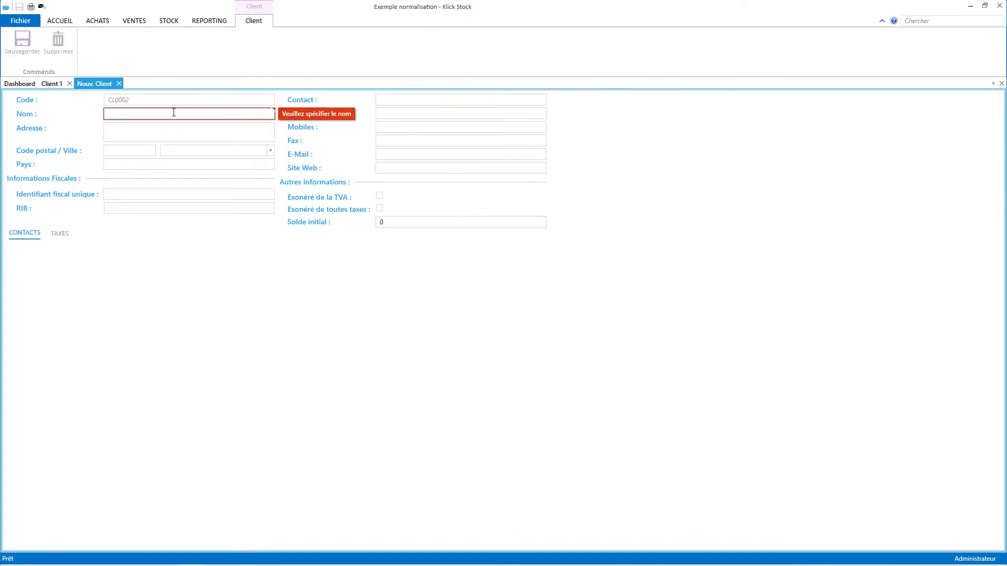
{"action": "type", "text": "Client 2"}
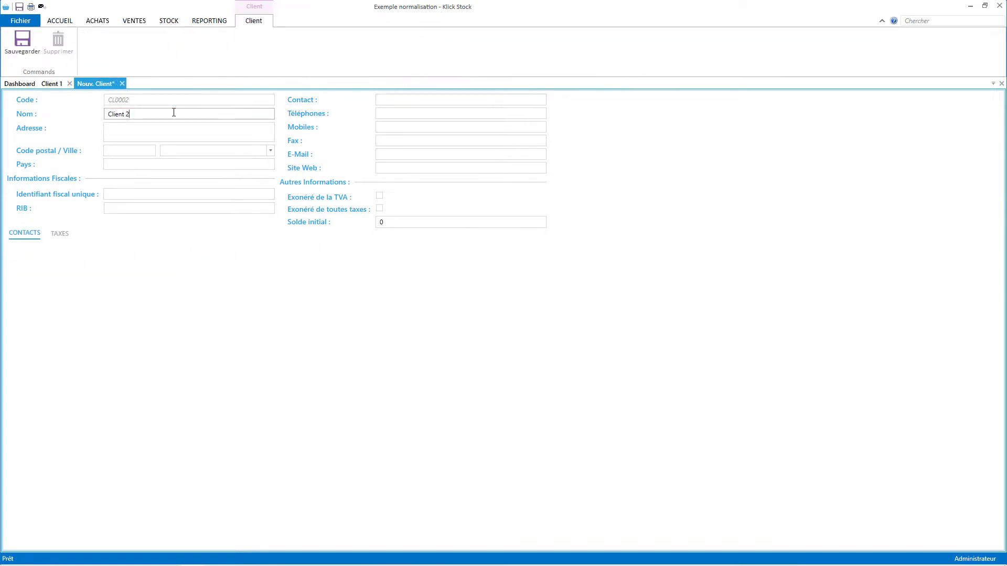
{"action": "key", "text": "alt+Tab"}
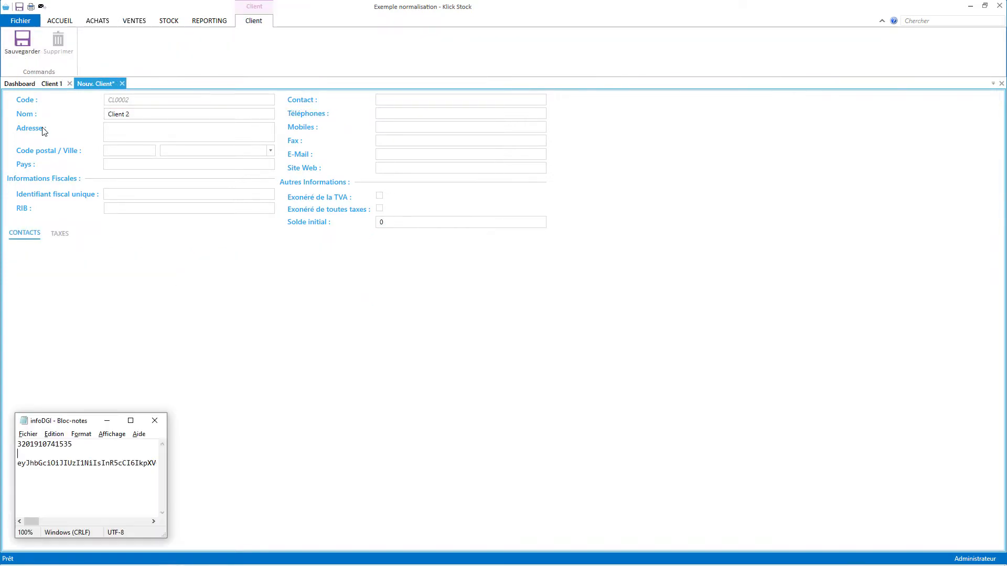
{"action": "double_click", "coordinate": [32, 443]}
{"action": "key", "text": "ctrl+c"}
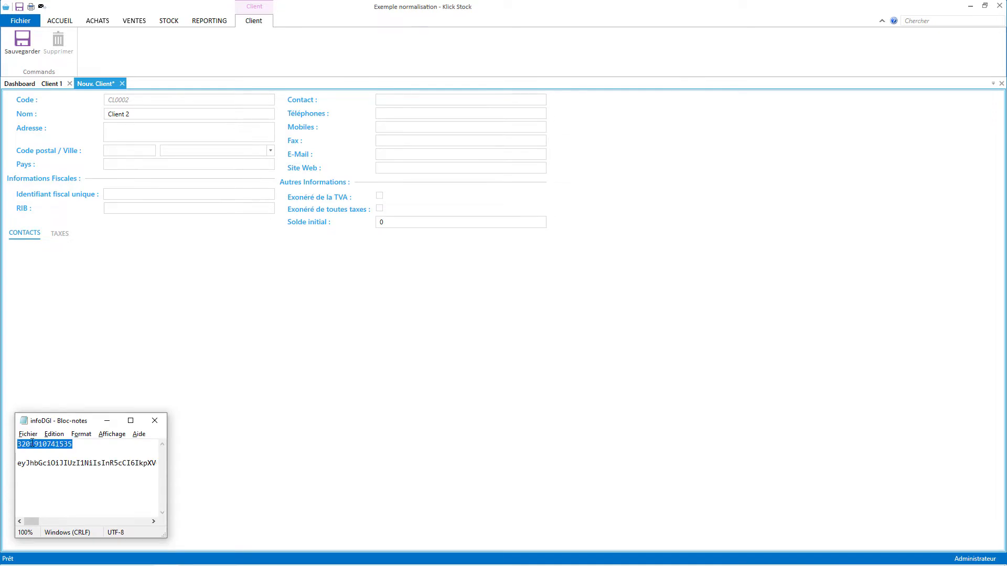
{"action": "left_click", "coordinate": [139, 194]}
{"action": "key", "text": "ctrl+v"}
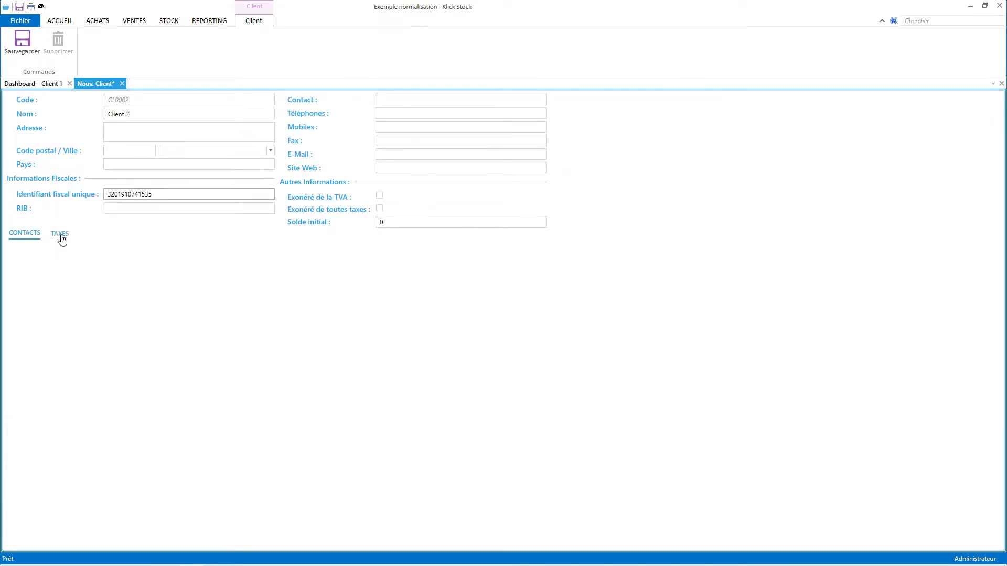
Give Client 2 a 1% registered AIB rate, save it, and close both client forms.
{"action": "left_click", "coordinate": [60, 233]}
{"action": "left_click", "coordinate": [83, 257]}
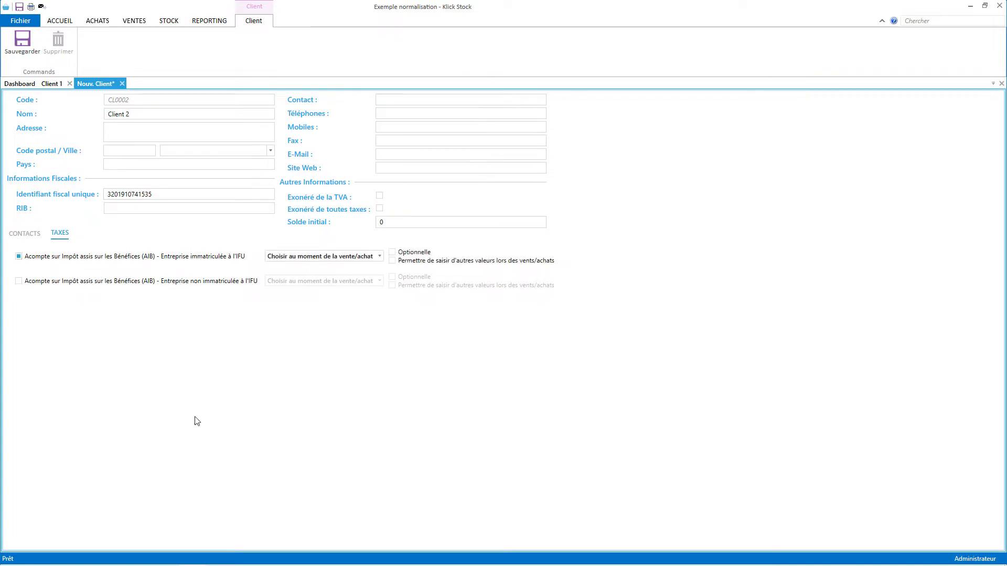
{"action": "left_click", "coordinate": [337, 257]}
{"action": "left_click", "coordinate": [300, 282]}
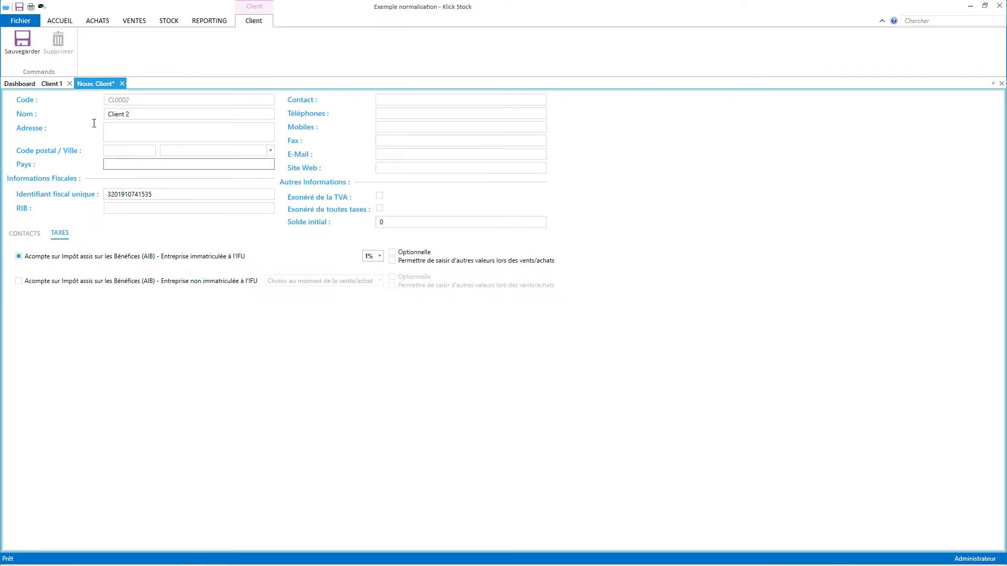
{"action": "left_click", "coordinate": [22, 41]}
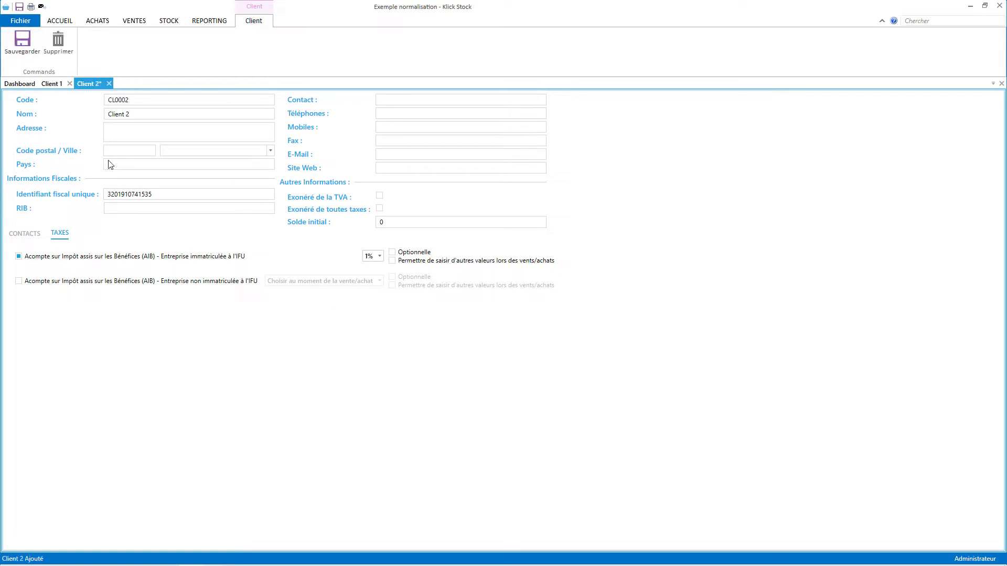
{"action": "left_click", "coordinate": [1002, 84]}
{"action": "left_click", "coordinate": [1001, 83]}
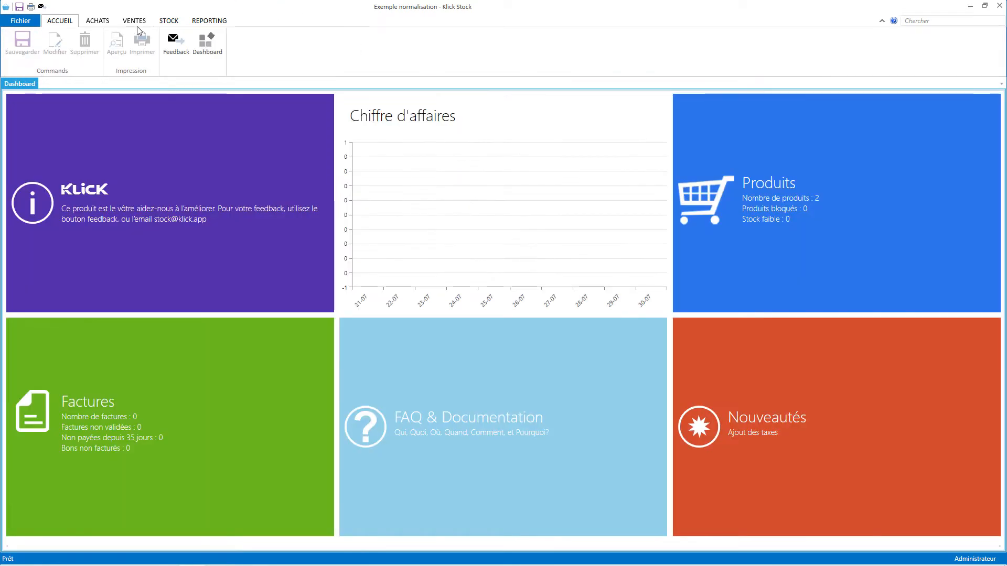
Invoice Client 1 for Produit 1 (ART0001) and Produit 2 (ART0002) and validate it.
{"action": "left_click", "coordinate": [134, 21]}
{"action": "left_click", "coordinate": [285, 47]}
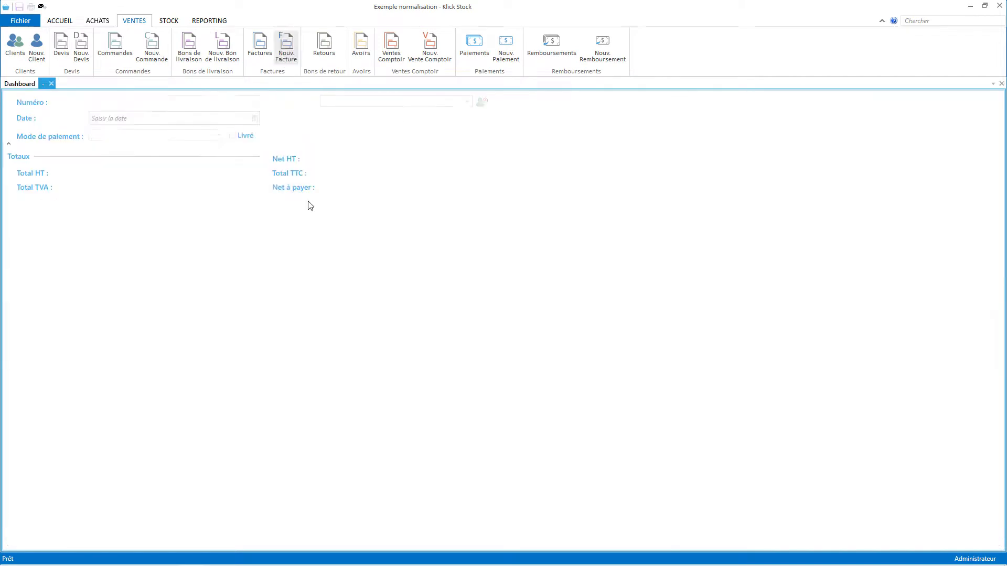
{"action": "left_click", "coordinate": [332, 96]}
{"action": "left_click", "coordinate": [342, 132]}
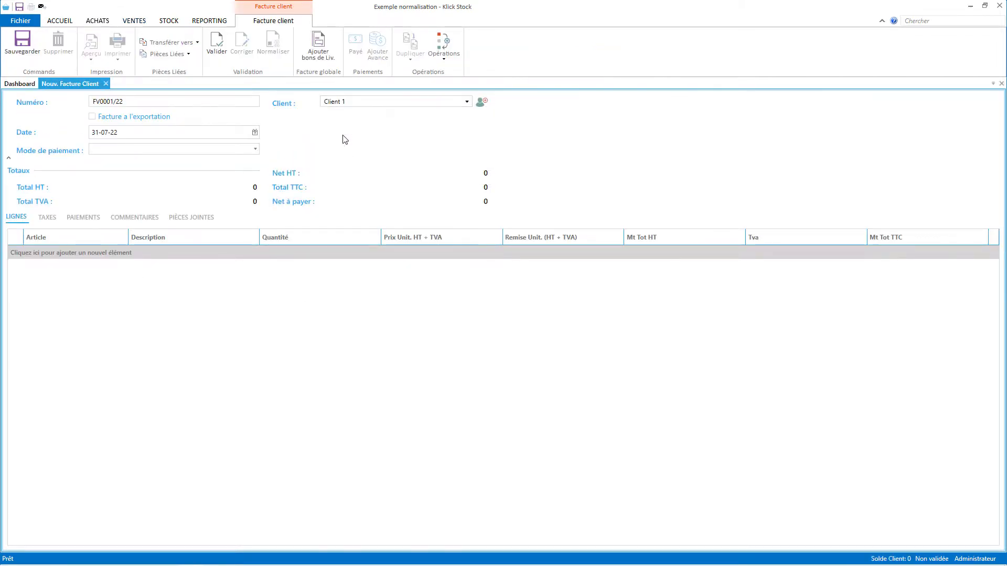
{"action": "left_click", "coordinate": [50, 251]}
{"action": "left_click", "coordinate": [55, 280]}
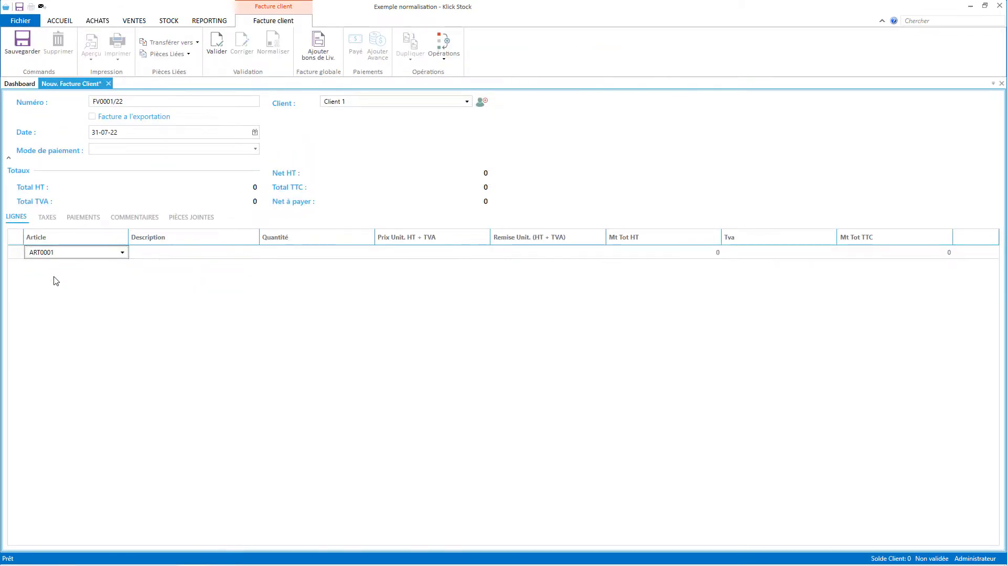
{"action": "left_click", "coordinate": [53, 253]}
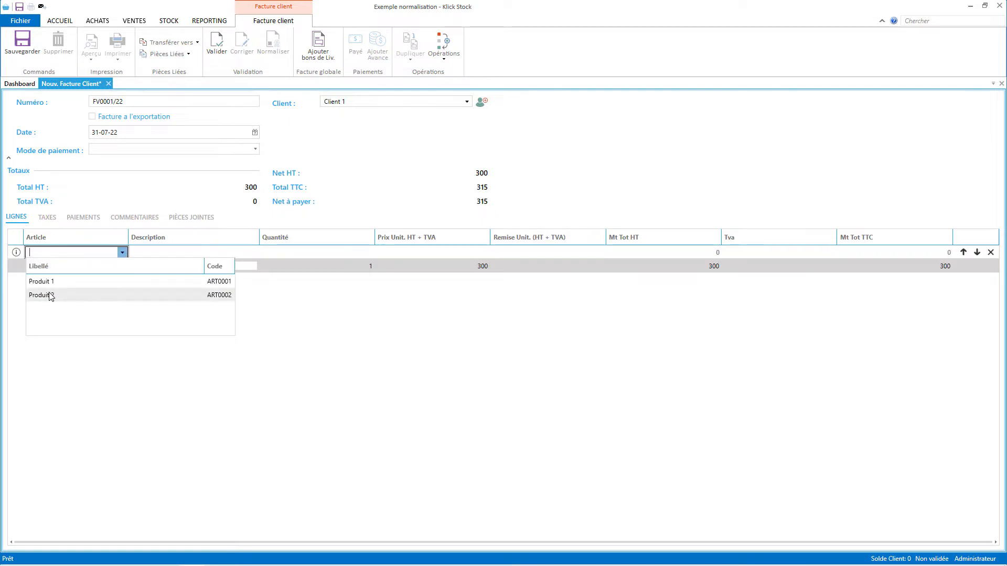
{"action": "left_click", "coordinate": [48, 292]}
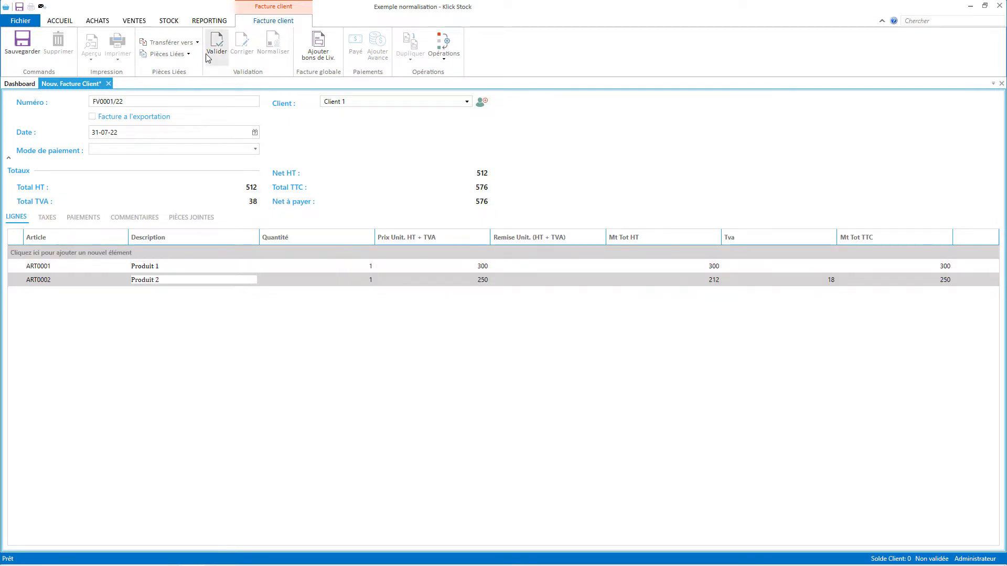
{"action": "left_click", "coordinate": [216, 43]}
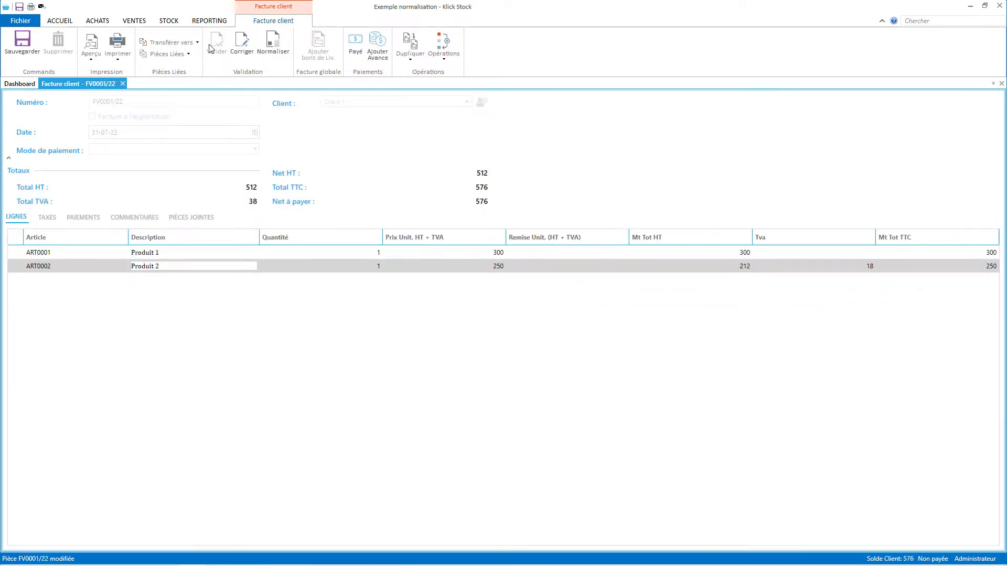
{"action": "left_click", "coordinate": [283, 54]}
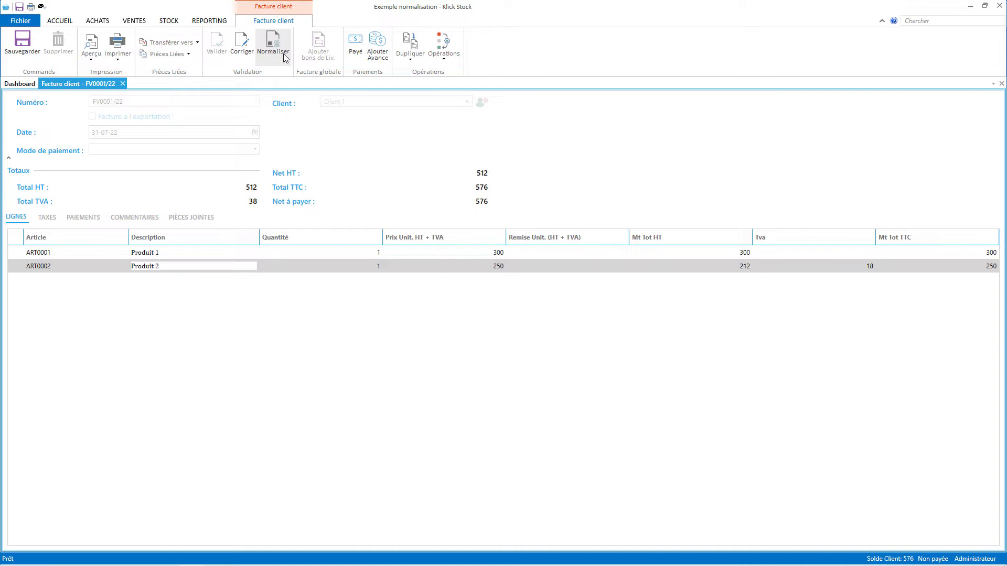
{"action": "left_click", "coordinate": [284, 56]}
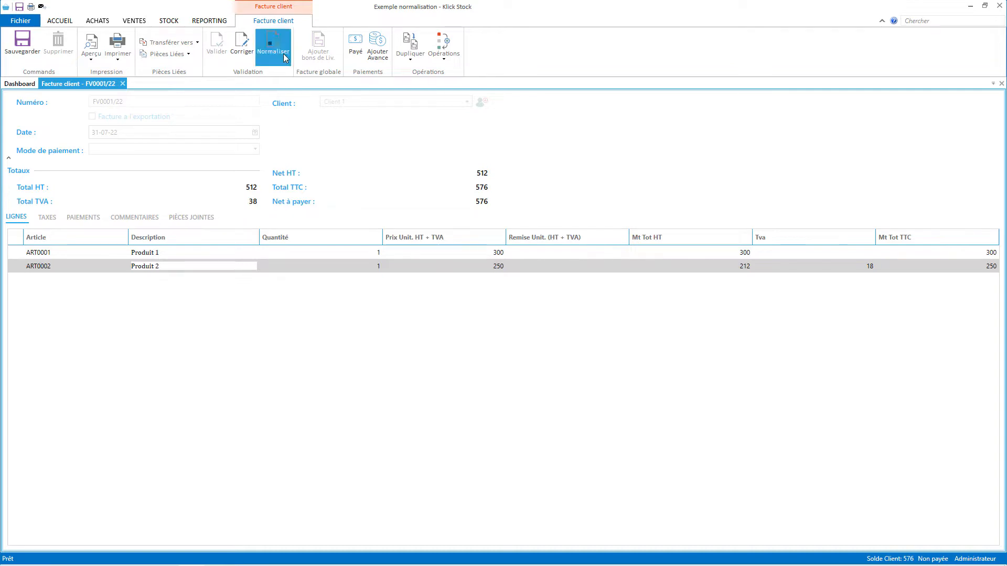
{"action": "left_click", "coordinate": [516, 304]}
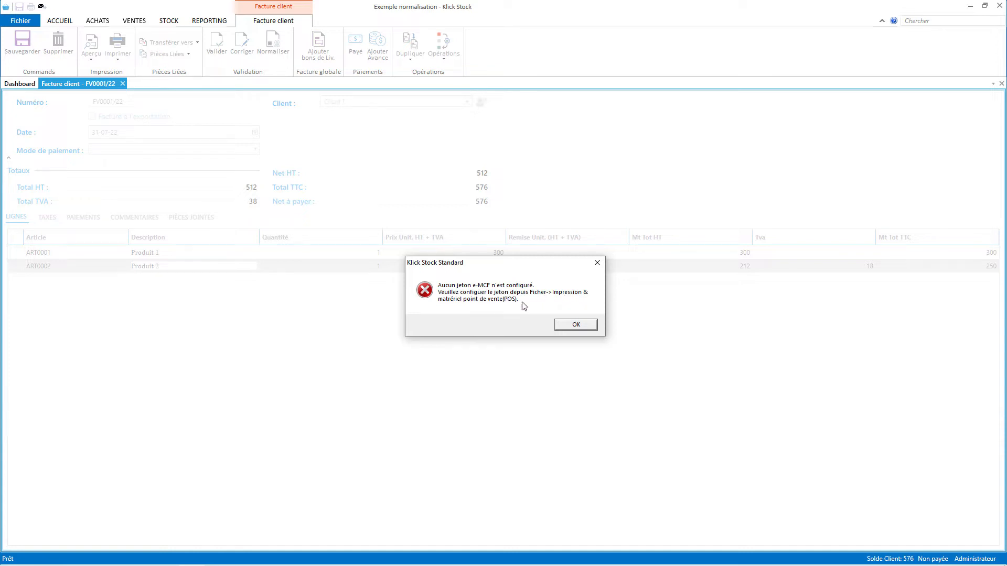
{"action": "left_click", "coordinate": [576, 325]}
{"action": "left_click", "coordinate": [554, 305]}
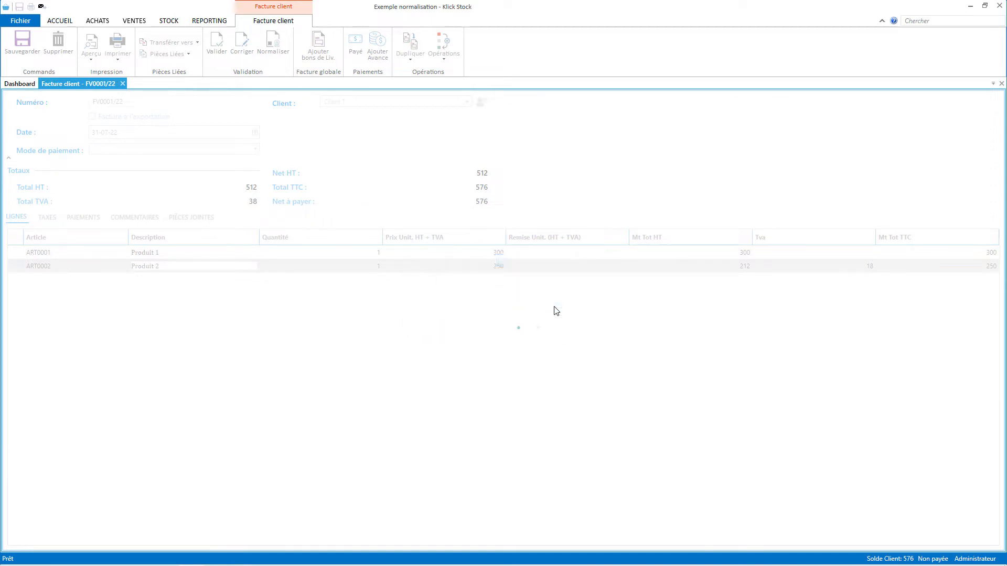
{"action": "left_click", "coordinate": [554, 306]}
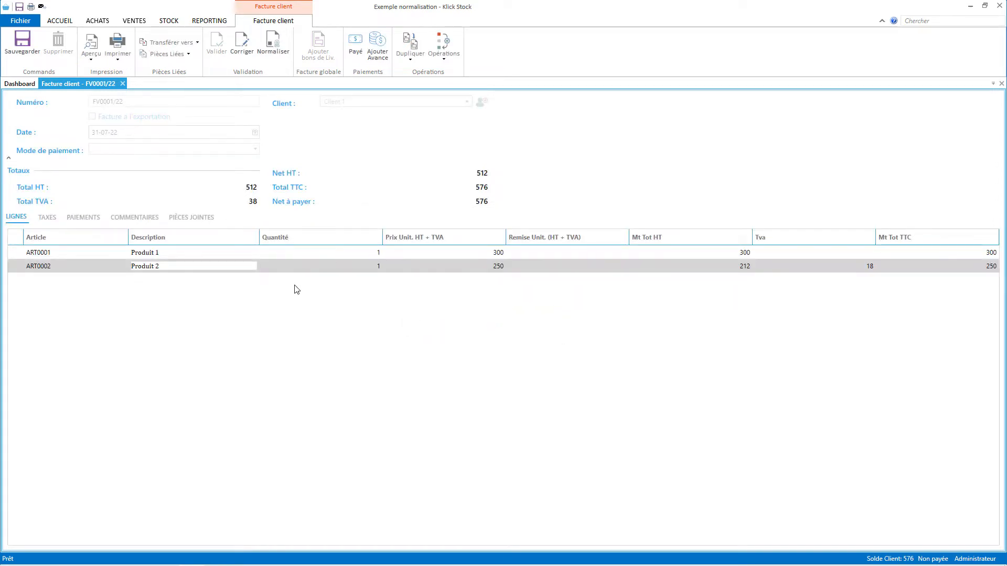
Paste the company's unique fiscal identifier into Ma société, save, and close the details.
{"action": "left_click", "coordinate": [25, 24]}
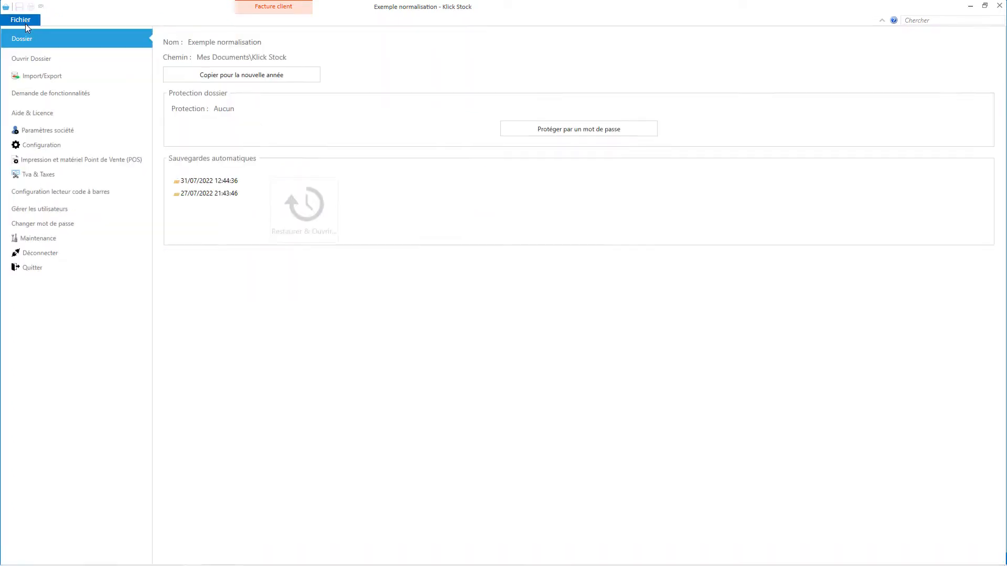
{"action": "left_click", "coordinate": [71, 131]}
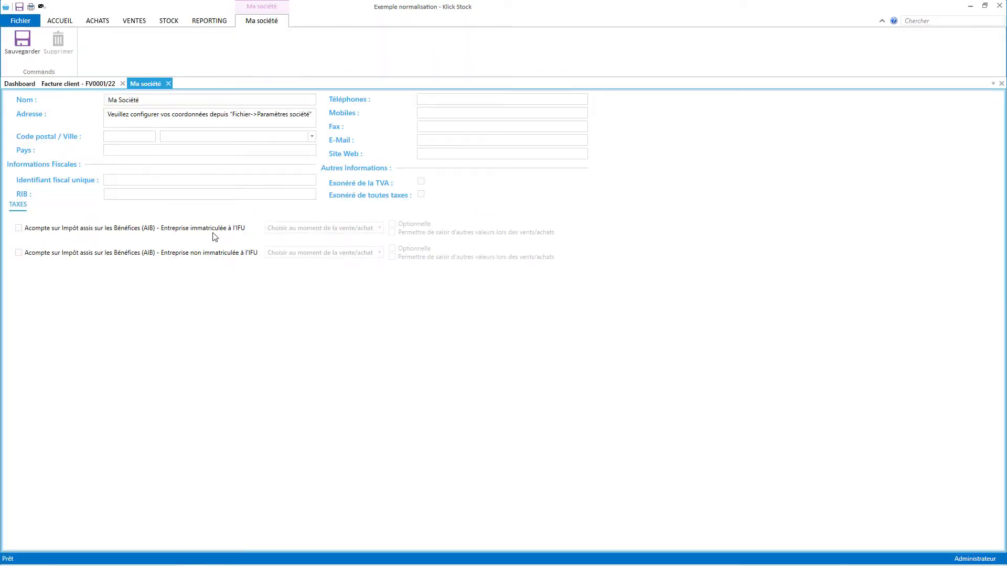
{"action": "key", "text": "alt+Tab"}
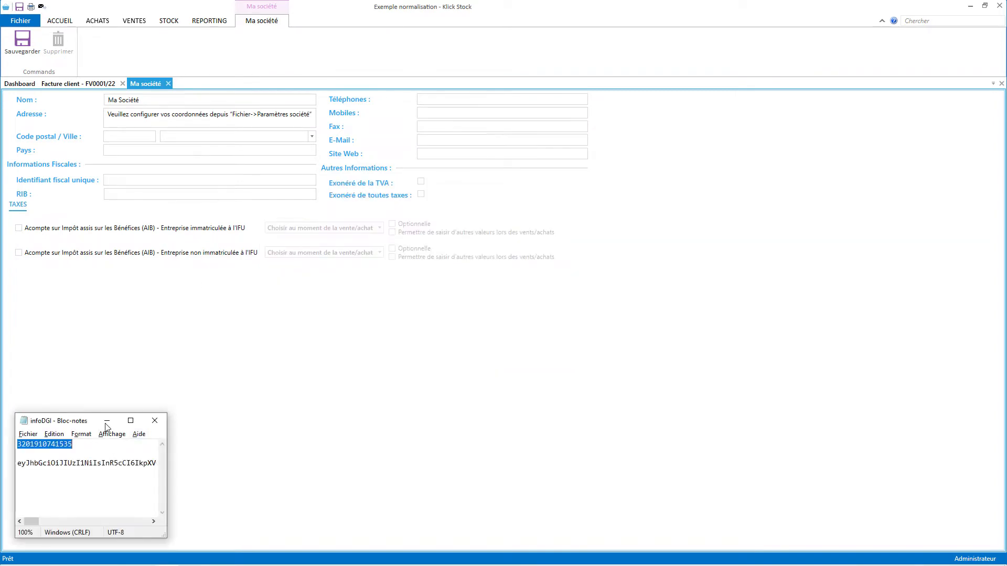
{"action": "left_click", "coordinate": [146, 180]}
{"action": "key", "text": "ctrl+v"}
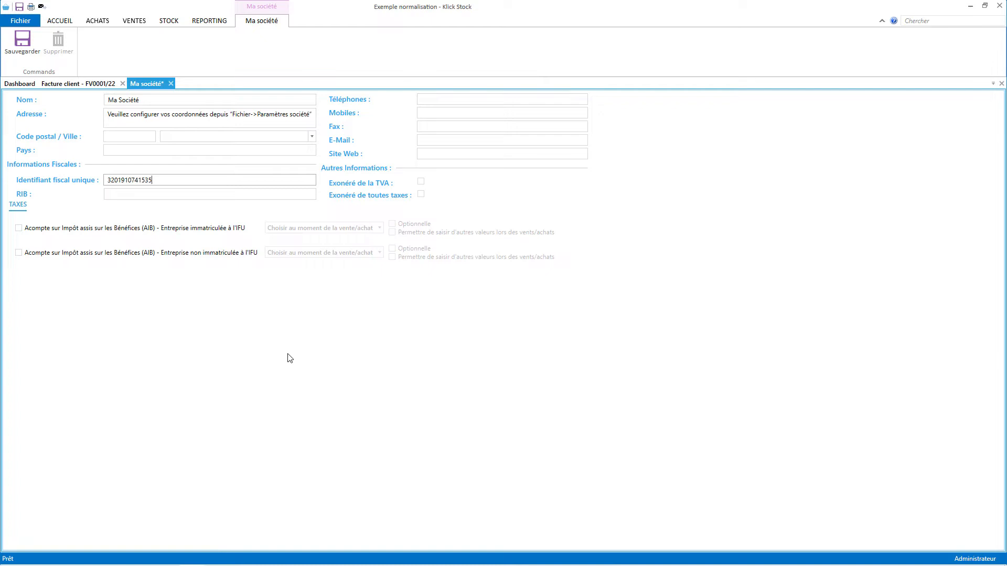
{"action": "left_click", "coordinate": [28, 36]}
{"action": "left_click", "coordinate": [168, 84]}
{"action": "left_click", "coordinate": [21, 21]}
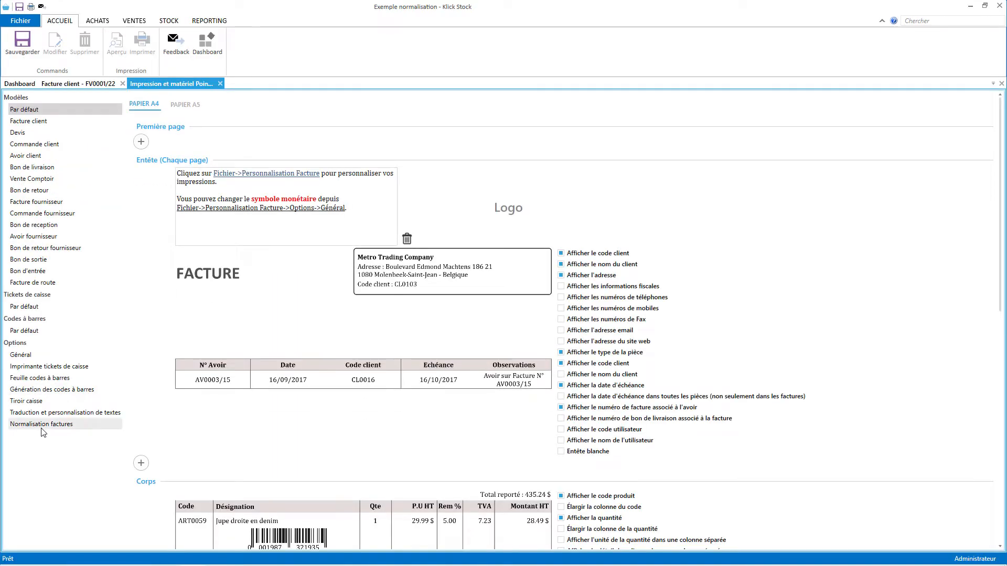
Paste the e-MCF token from the notes into Normalisation factures settings and save.
{"action": "left_click", "coordinate": [42, 424]}
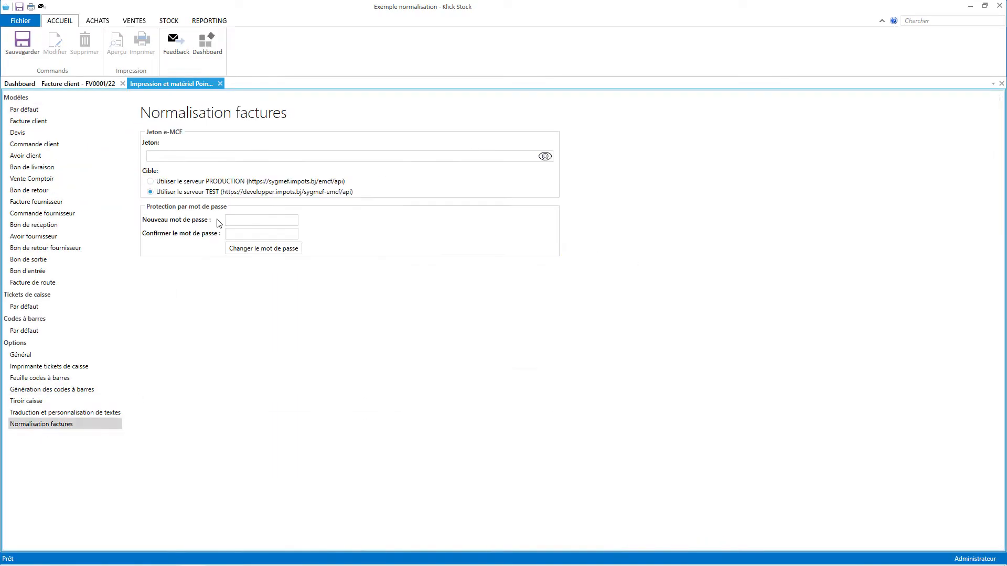
{"action": "left_click", "coordinate": [207, 157]}
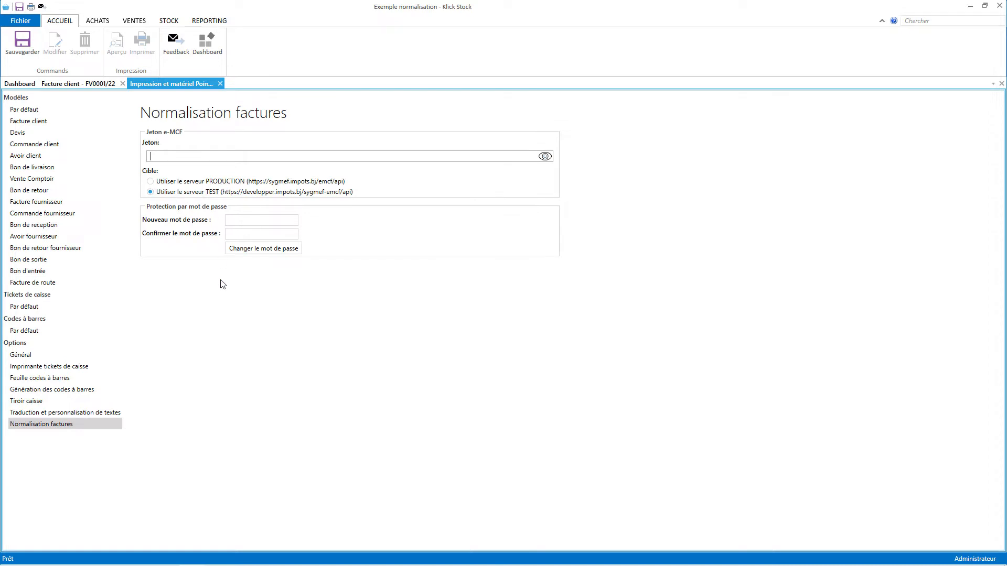
{"action": "key", "text": "alt+Tab"}
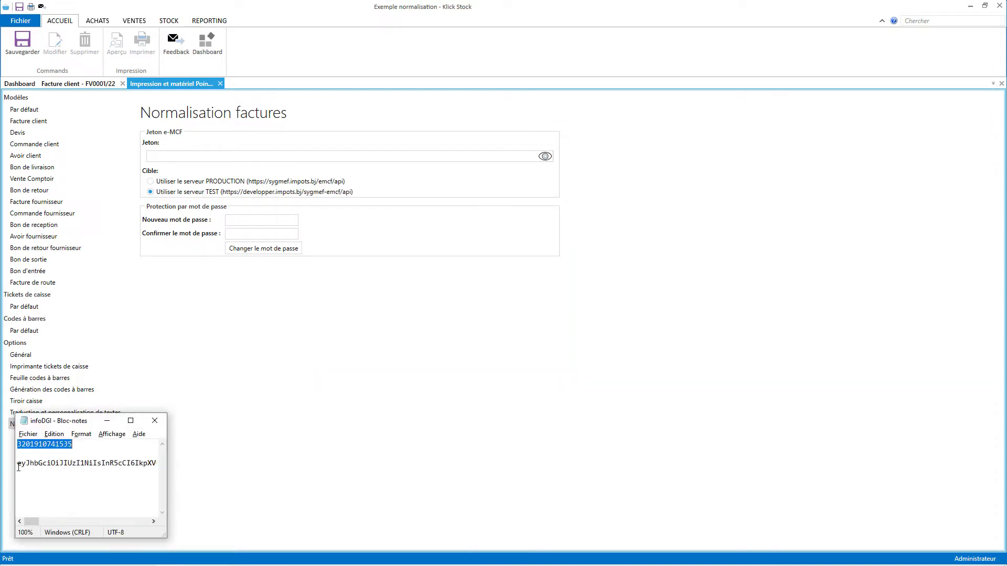
{"action": "left_click_drag", "start_coordinate": [19, 464], "coordinate": [18, 481]}
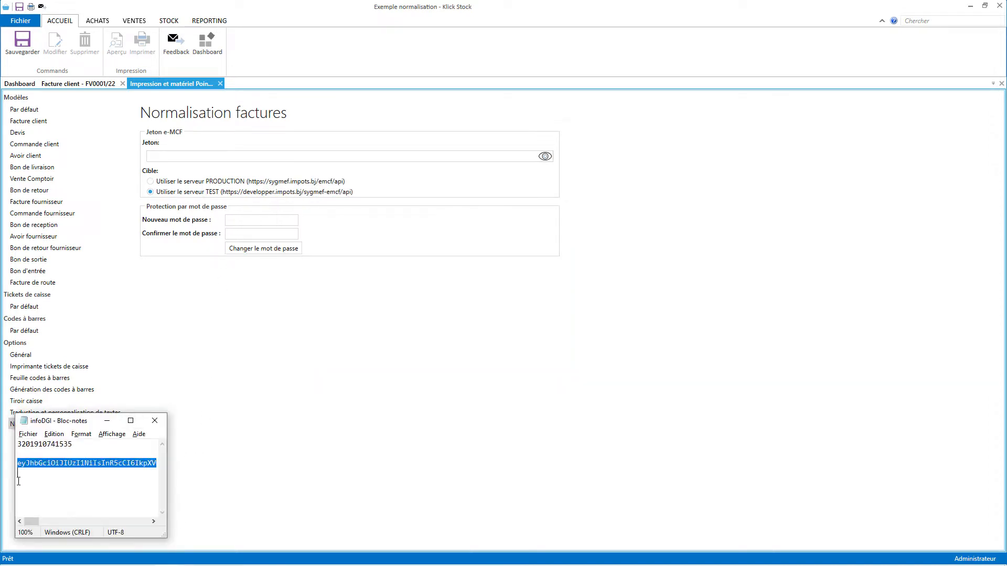
{"action": "left_click", "coordinate": [230, 157]}
{"action": "key", "text": "ctrl+v"}
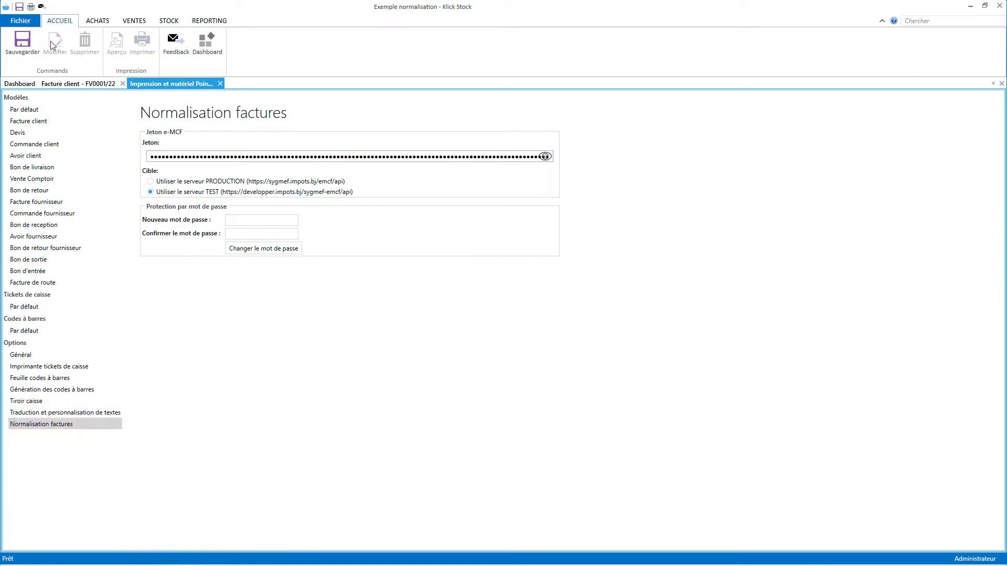
{"action": "left_click", "coordinate": [23, 42]}
Protect the e-MCF token with a new confirmed password and close the Impression settings.
{"action": "left_click", "coordinate": [270, 222]}
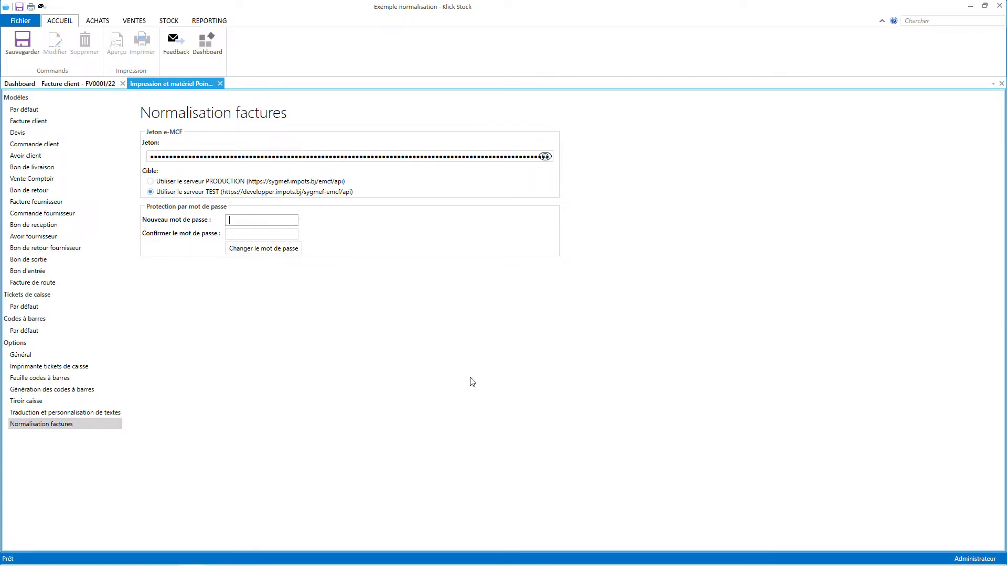
{"action": "type", "text": "123"}
{"action": "key", "text": "Tab"}
{"action": "type", "text": "1"}
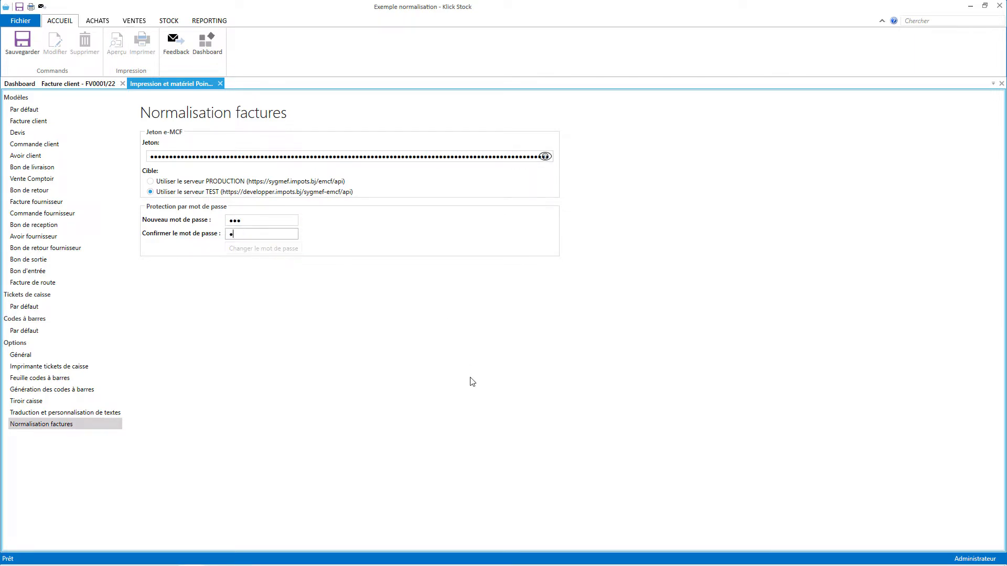
{"action": "type", "text": "23"}
{"action": "left_click", "coordinate": [253, 250]}
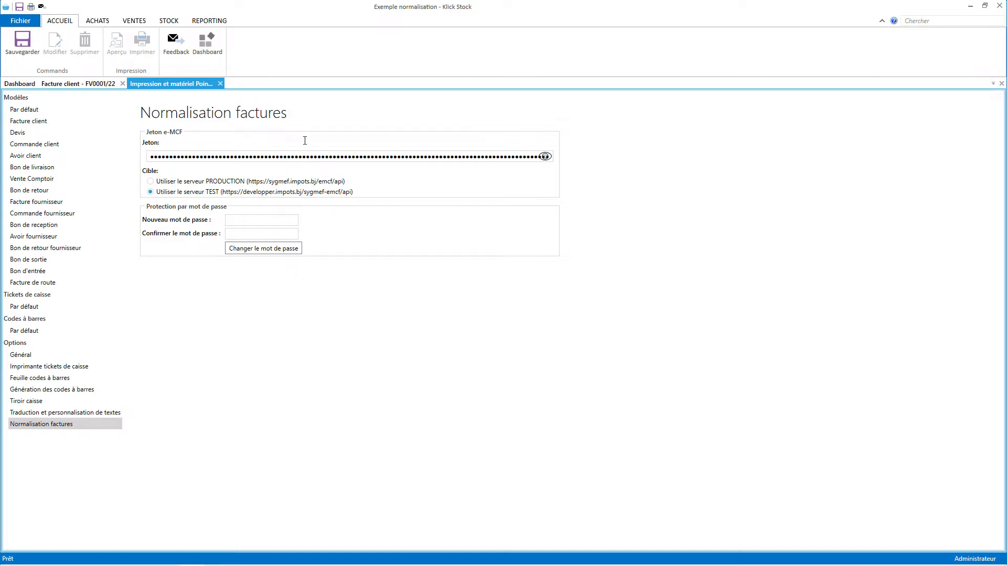
{"action": "left_click", "coordinate": [221, 84]}
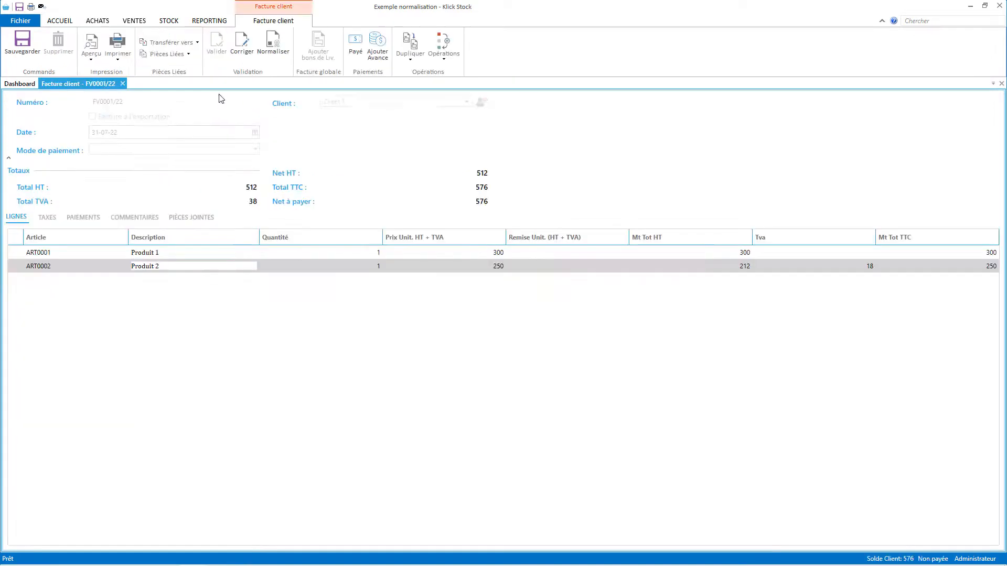
{"action": "left_click", "coordinate": [20, 20]}
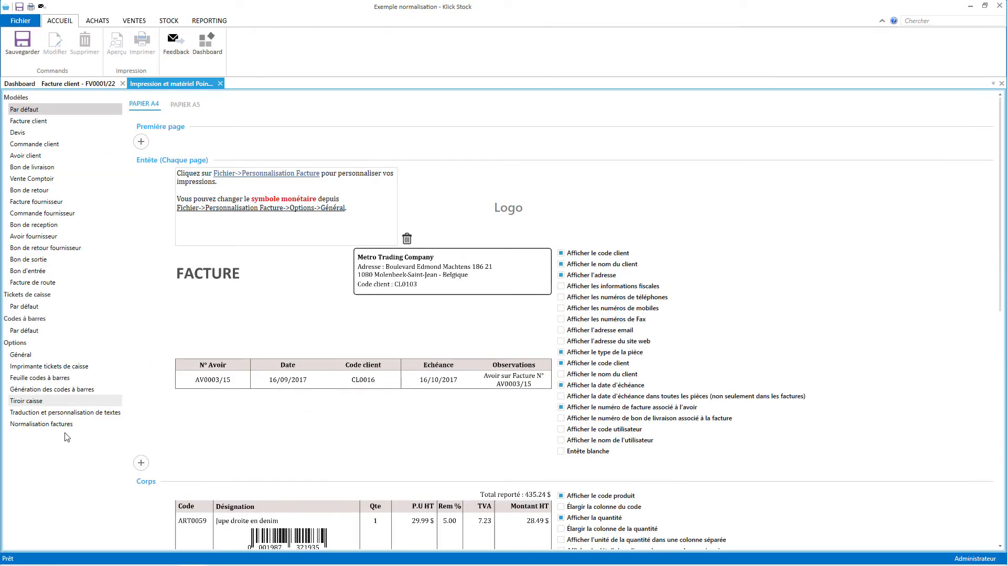
{"action": "left_click", "coordinate": [47, 425]}
{"action": "left_click", "coordinate": [319, 160]}
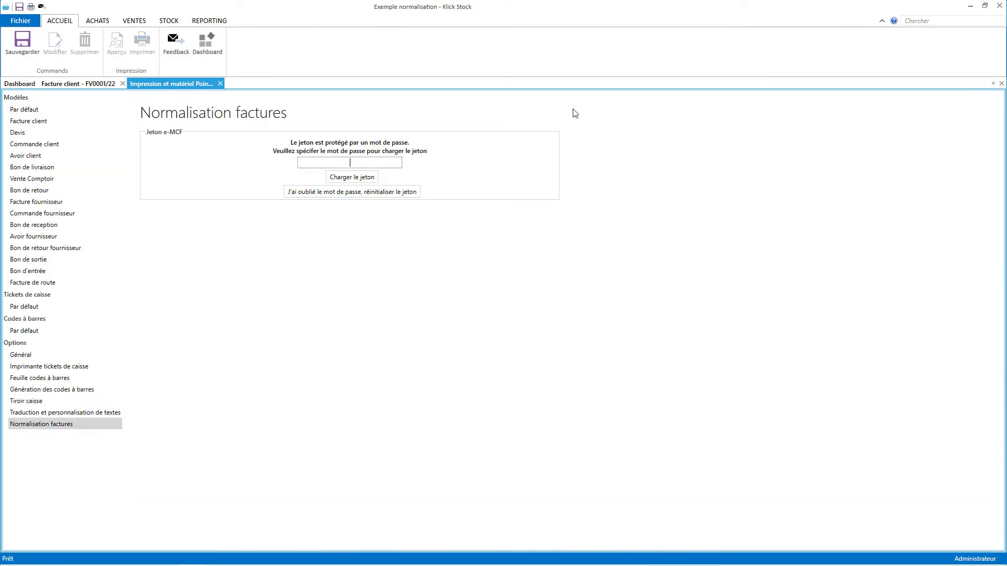
{"action": "type", "text": "•••"}
{"action": "left_click", "coordinate": [355, 178]}
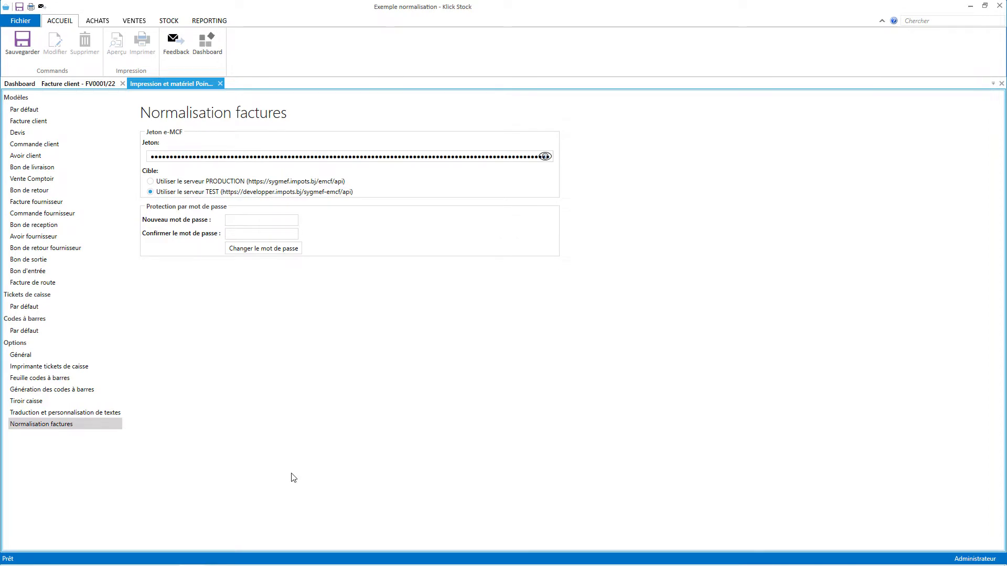
{"action": "left_click", "coordinate": [220, 83]}
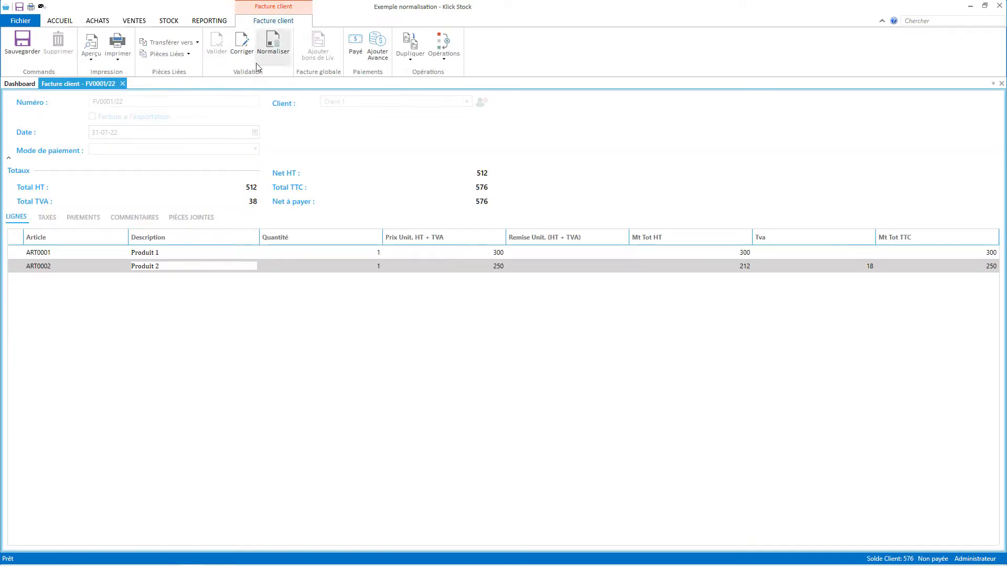
Normalise invoice FV0001/22 using the token password and open its print preview.
{"action": "left_click", "coordinate": [279, 50]}
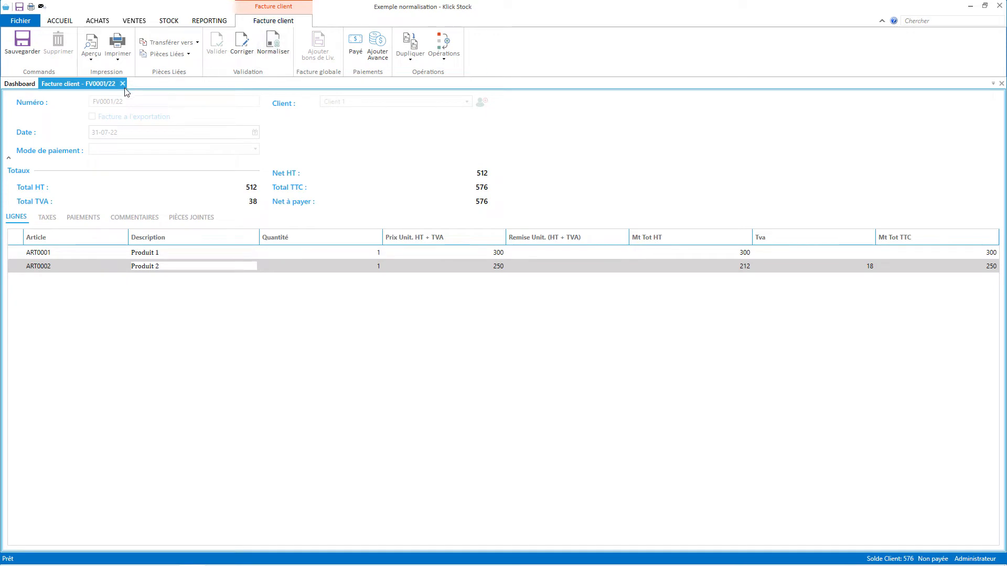
{"action": "left_click", "coordinate": [270, 48]}
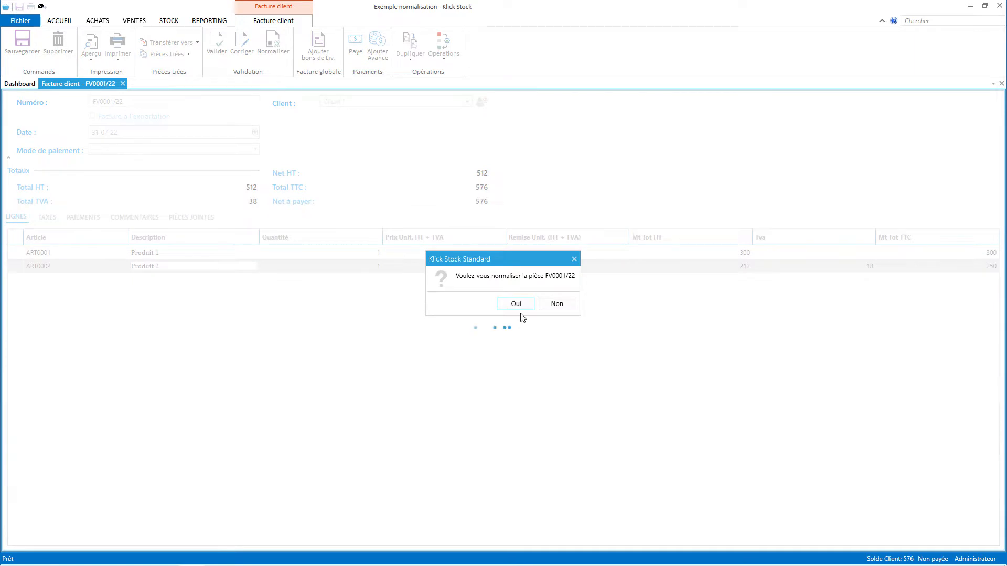
{"action": "left_click", "coordinate": [522, 302]}
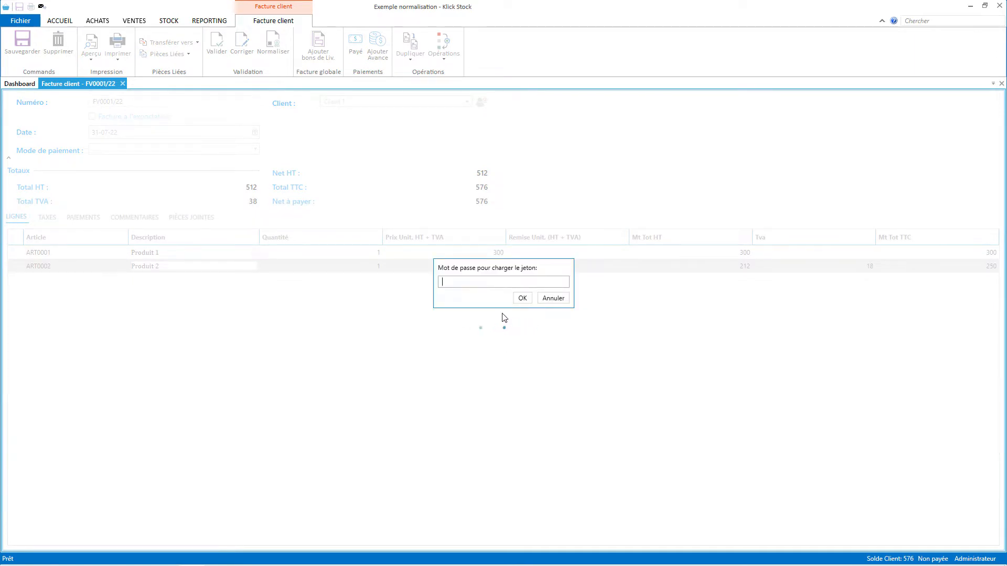
{"action": "type", "text": "123"}
{"action": "left_click", "coordinate": [517, 300]}
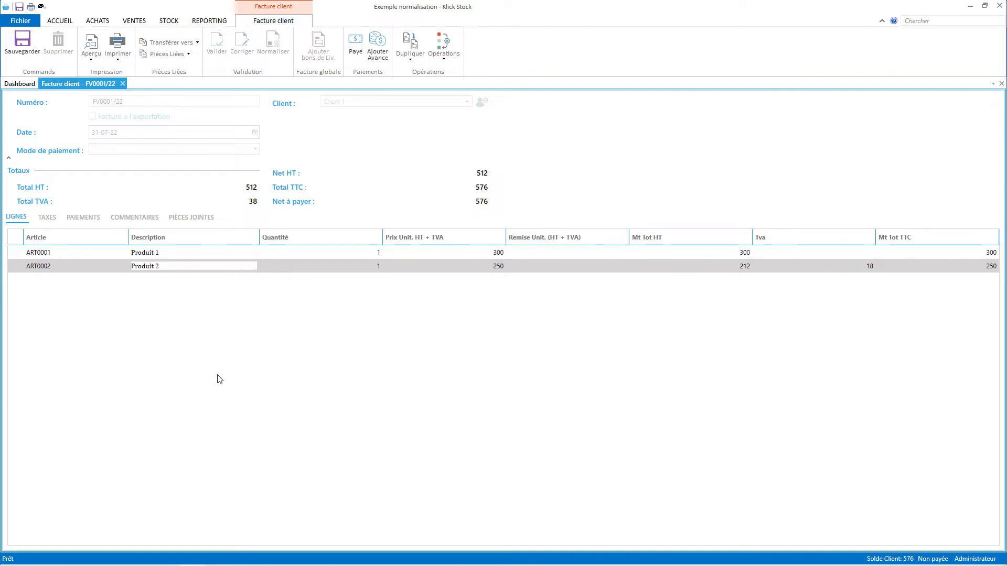
{"action": "left_click", "coordinate": [93, 43]}
Close the Aperçu invoice preview and open Fichier > Impression et matériel Point de Vente (POS).
{"action": "scroll", "coordinate": [638, 370], "scroll_direction": "down", "scroll_amount": 5}
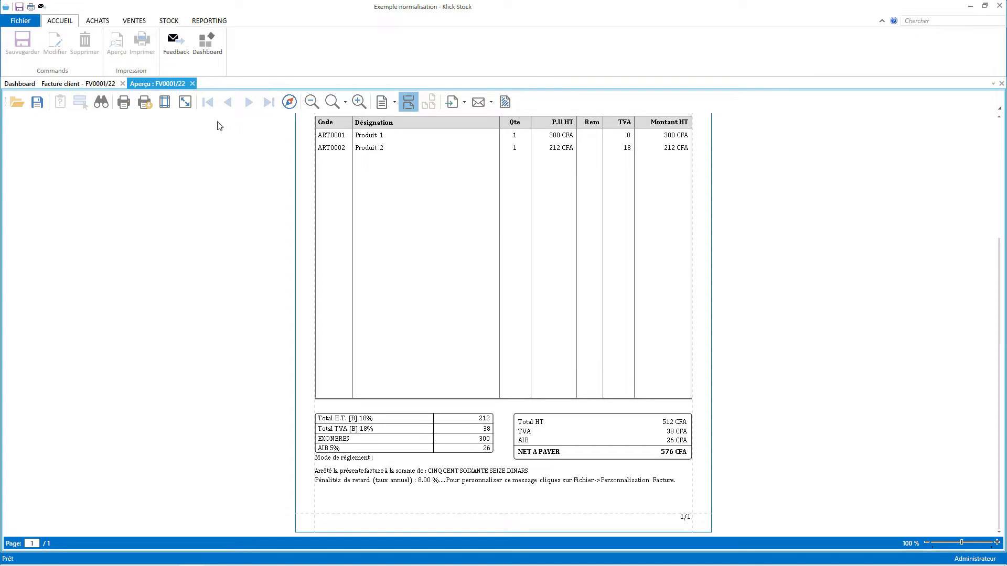
{"action": "left_click", "coordinate": [192, 84]}
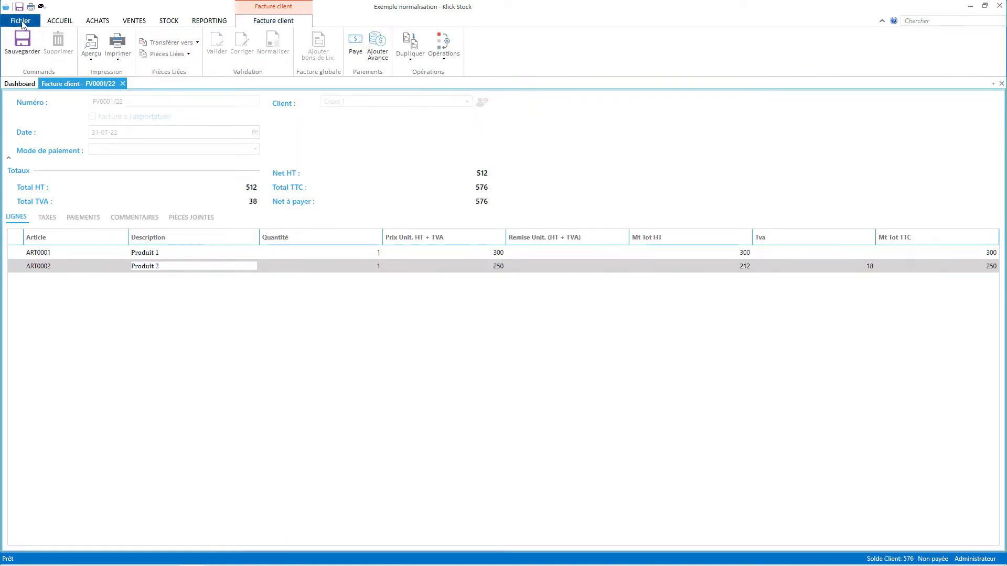
{"action": "left_click", "coordinate": [21, 21]}
{"action": "left_click", "coordinate": [72, 161]}
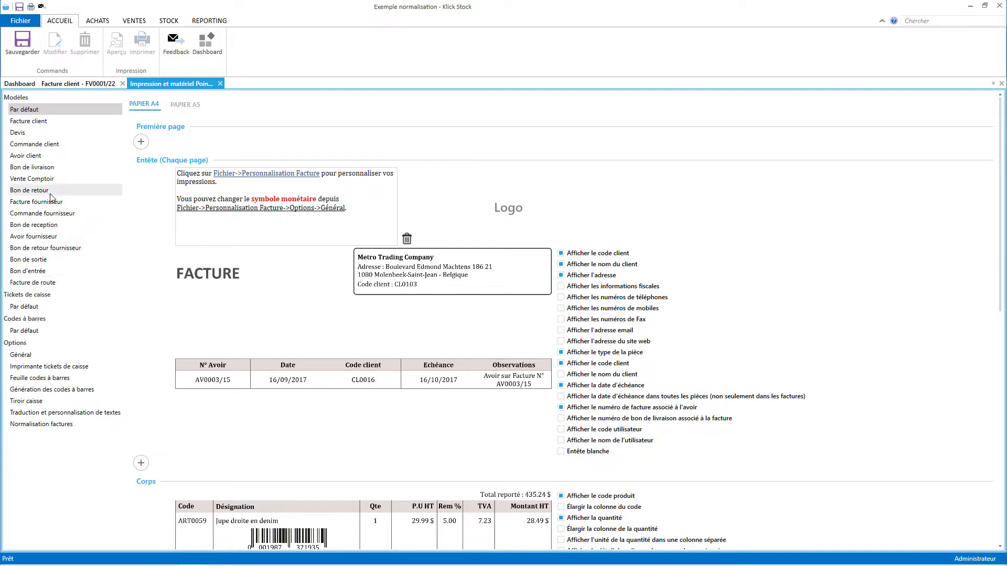
Give customer invoices their own template with 'Ma société' right-aligned beside the logo at size 18.
{"action": "left_click", "coordinate": [85, 125]}
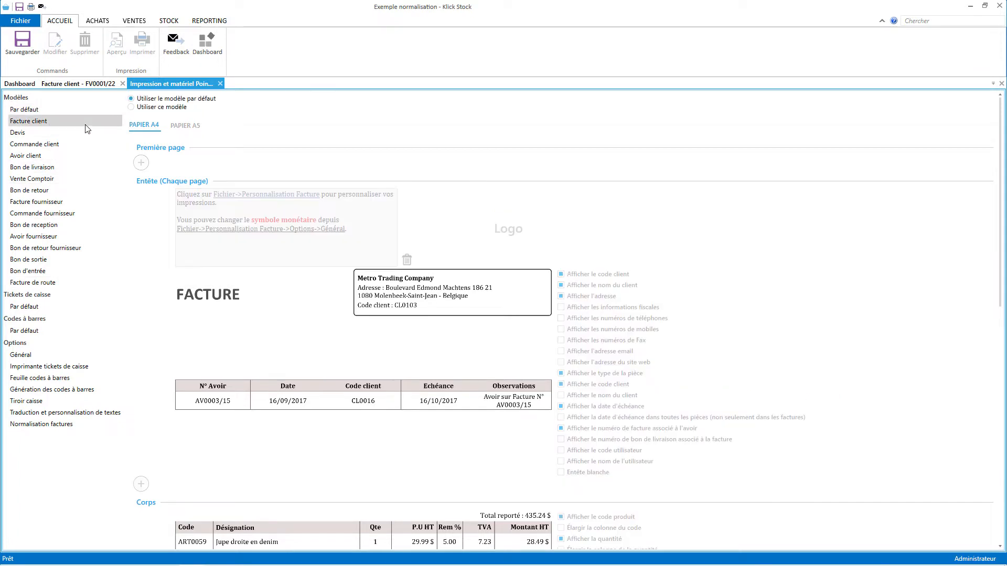
{"action": "left_click", "coordinate": [162, 115]}
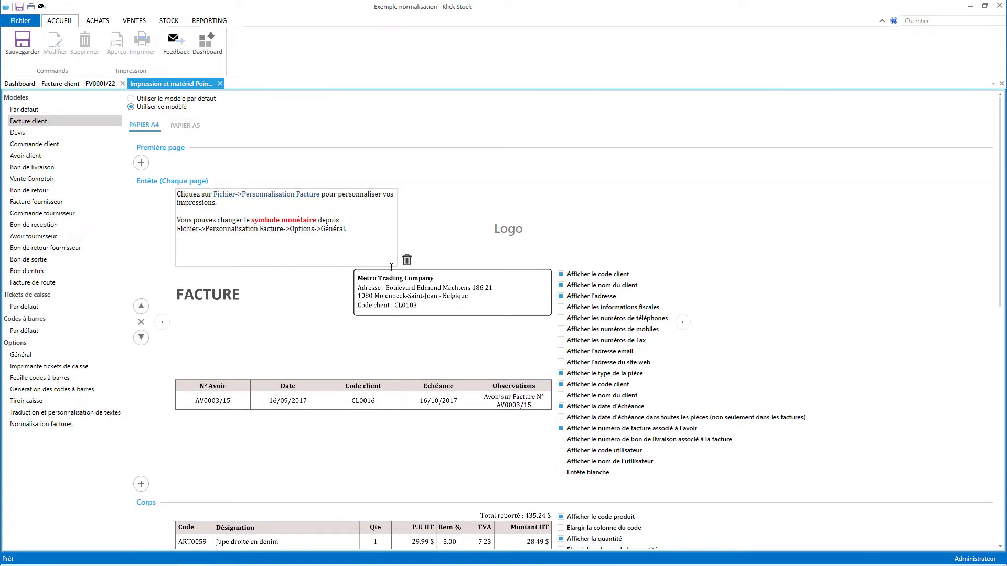
{"action": "mouse_move", "coordinate": [342, 258]}
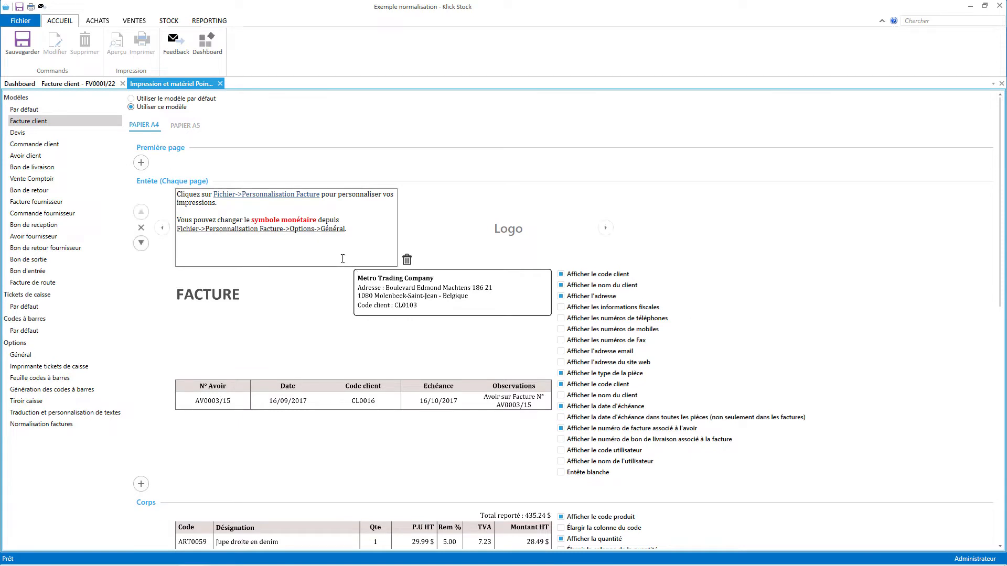
{"action": "left_click", "coordinate": [606, 228]}
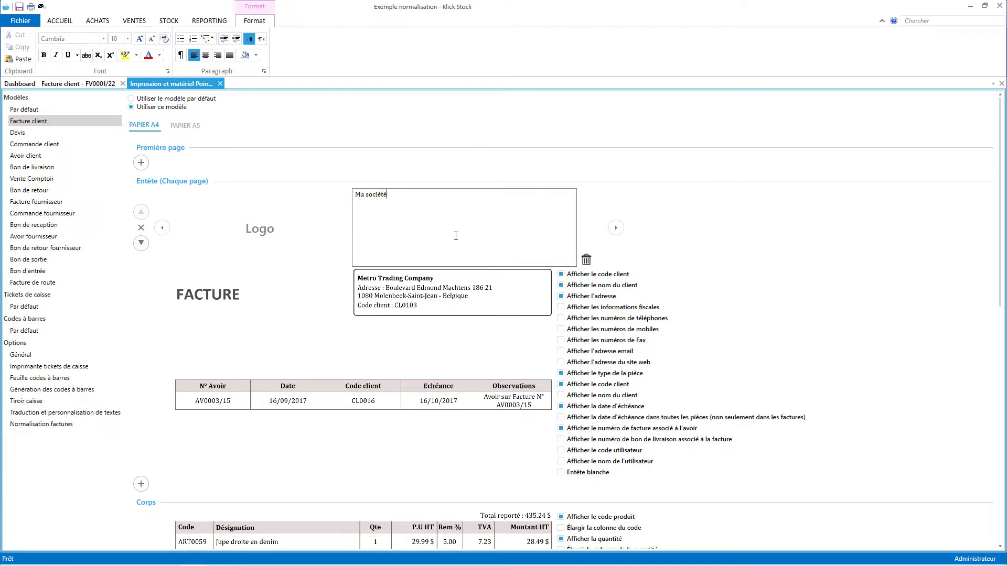
{"action": "triple_click", "coordinate": [455, 231]}
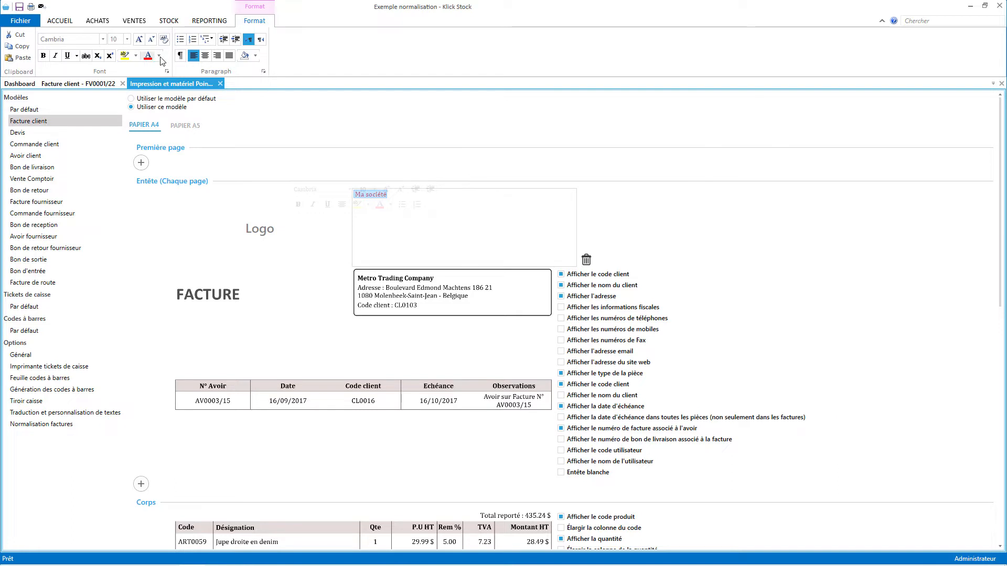
{"action": "left_click", "coordinate": [217, 56]}
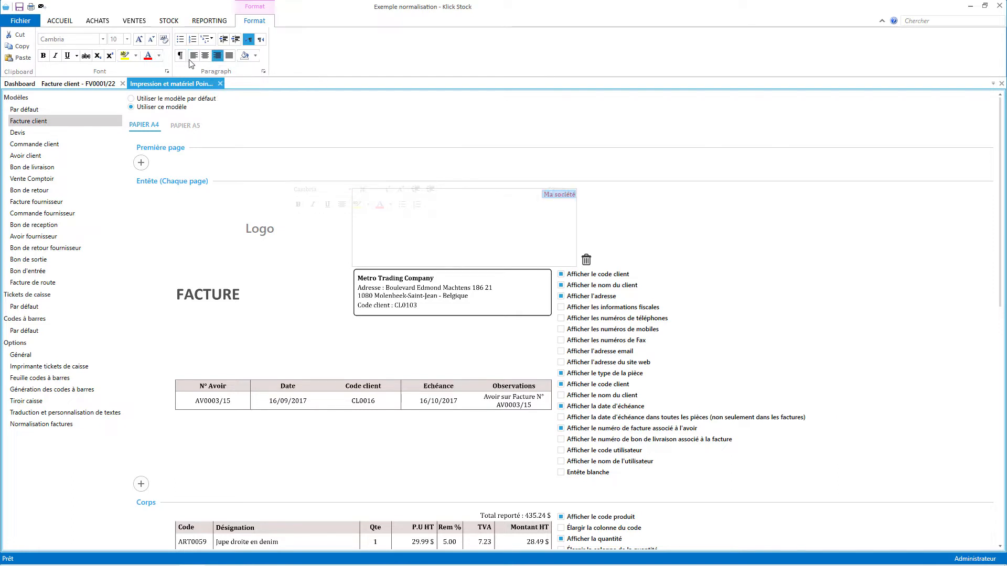
{"action": "left_click", "coordinate": [126, 39]}
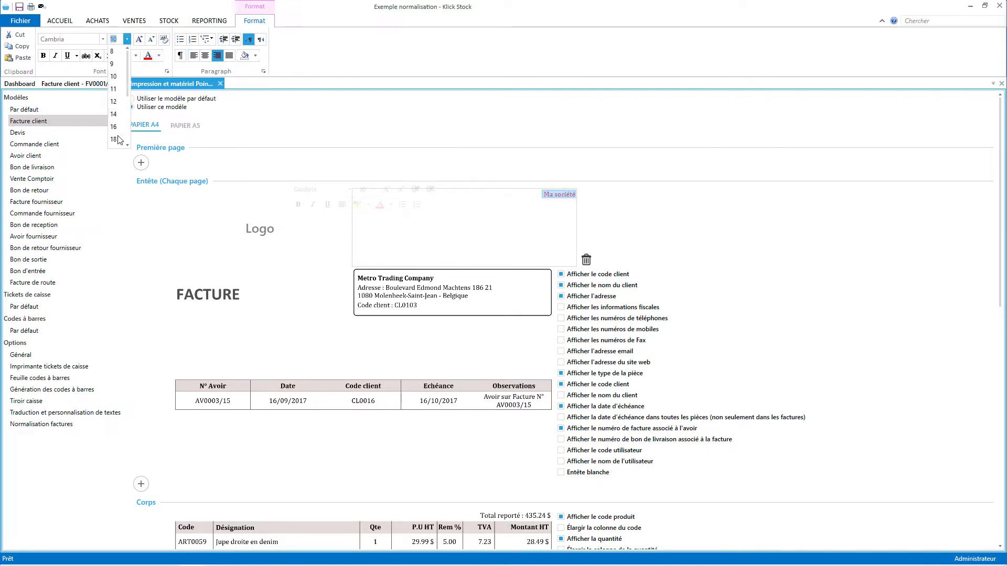
{"action": "left_click", "coordinate": [113, 139]}
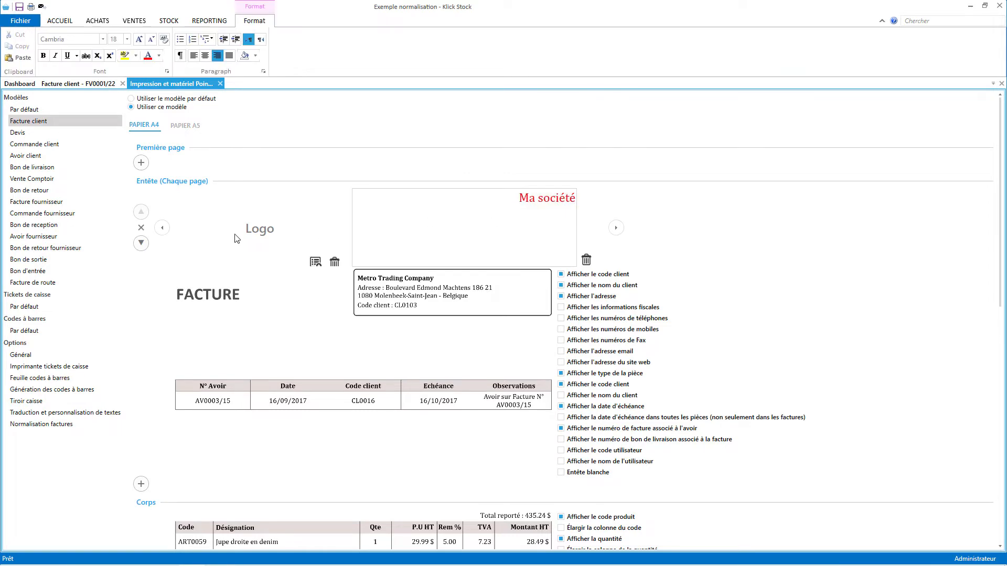
Insert the Logo-large image as the header logo and recolour the word 'société' dark.
{"action": "left_click", "coordinate": [314, 262]}
{"action": "left_click", "coordinate": [124, 87]}
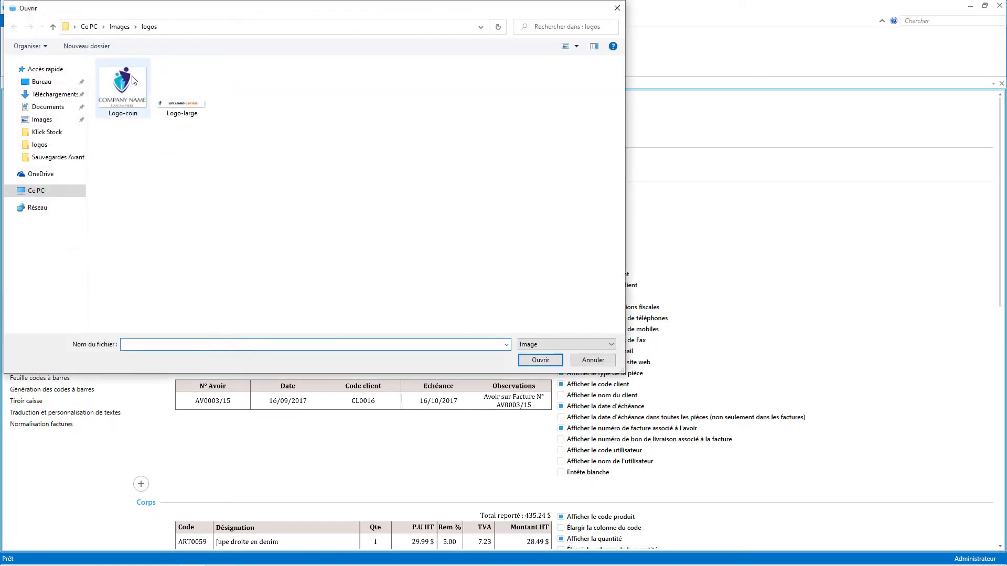
{"action": "double_click", "coordinate": [184, 105]}
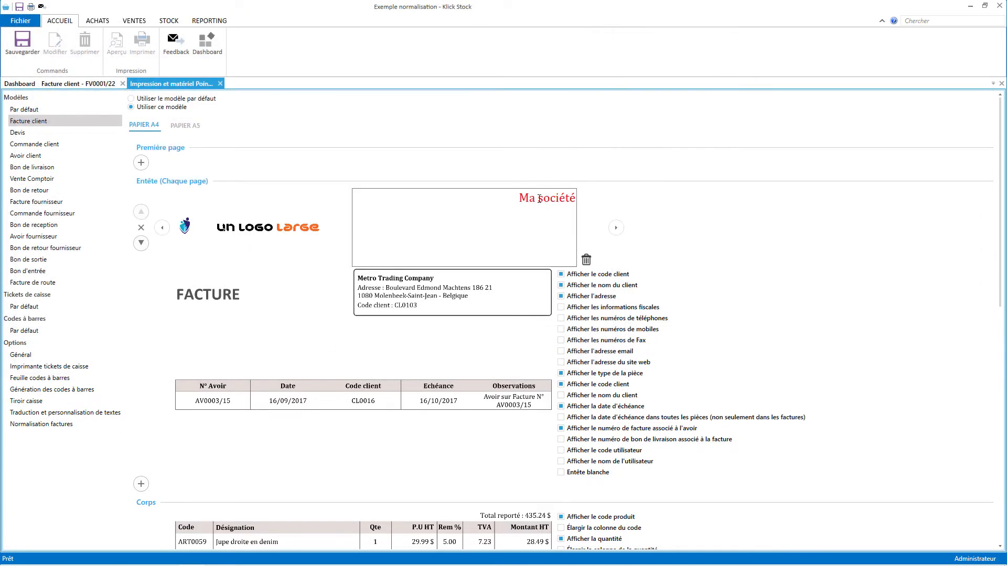
{"action": "left_click_drag", "start_coordinate": [537, 198], "coordinate": [589, 197]}
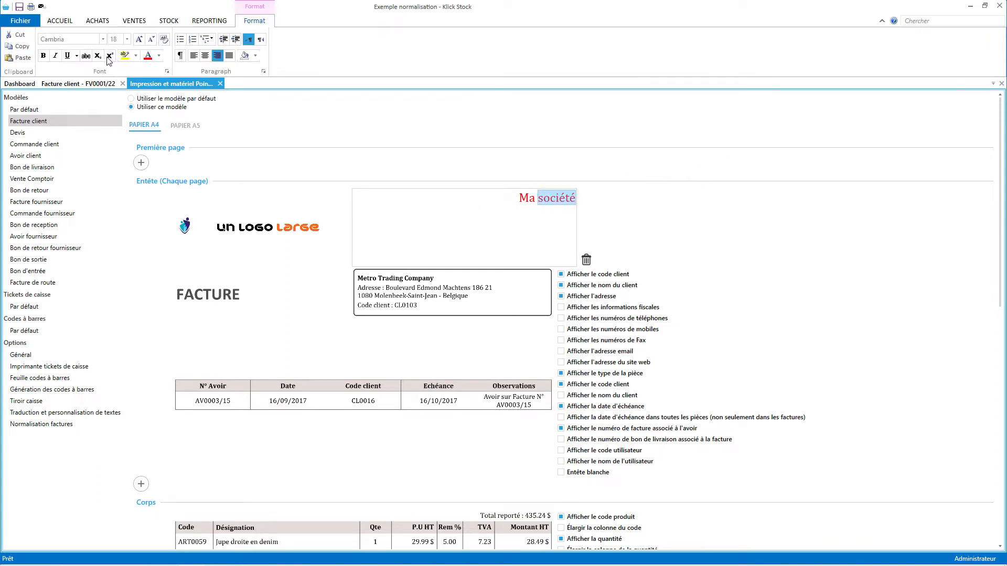
{"action": "left_click", "coordinate": [159, 58]}
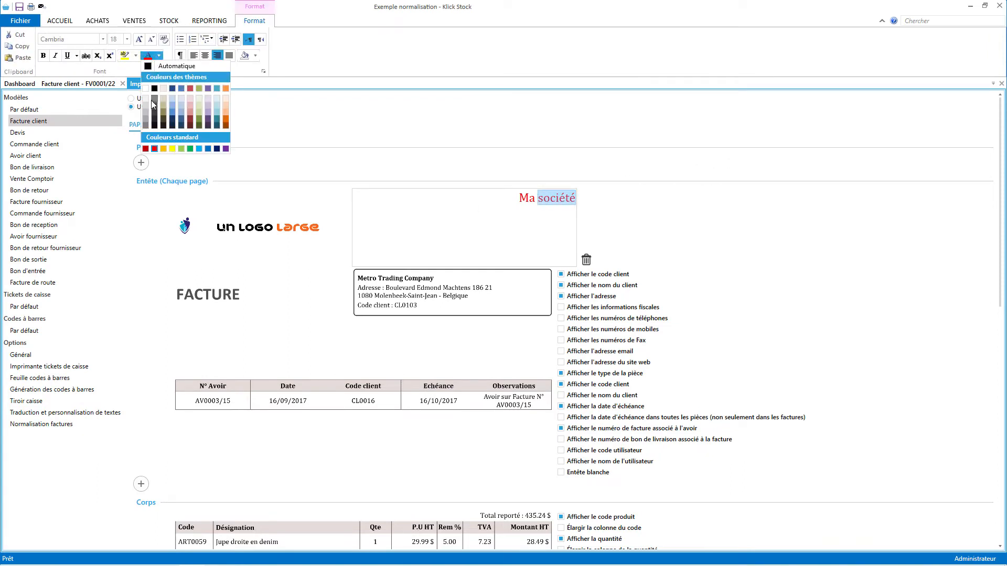
{"action": "left_click", "coordinate": [151, 100]}
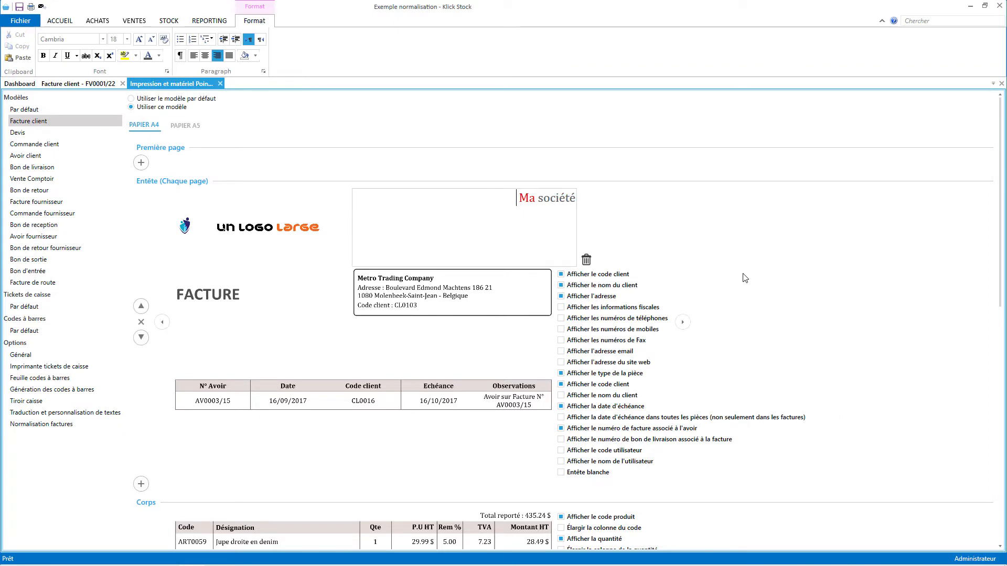
Add a new block to the invoice's last page.
{"action": "scroll", "coordinate": [742, 276], "scroll_direction": "down", "scroll_amount": 3}
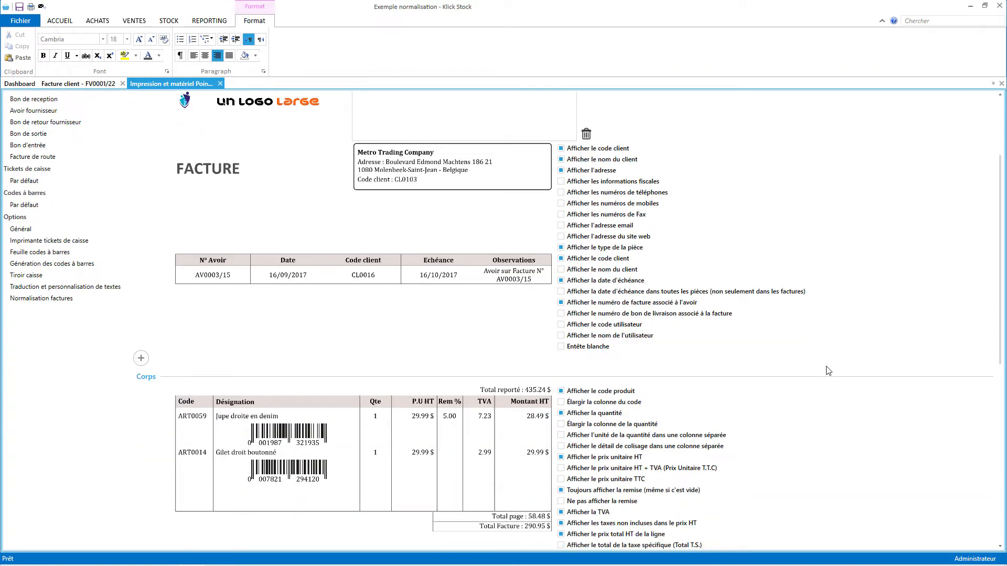
{"action": "scroll", "coordinate": [826, 373], "scroll_direction": "down", "scroll_amount": 10}
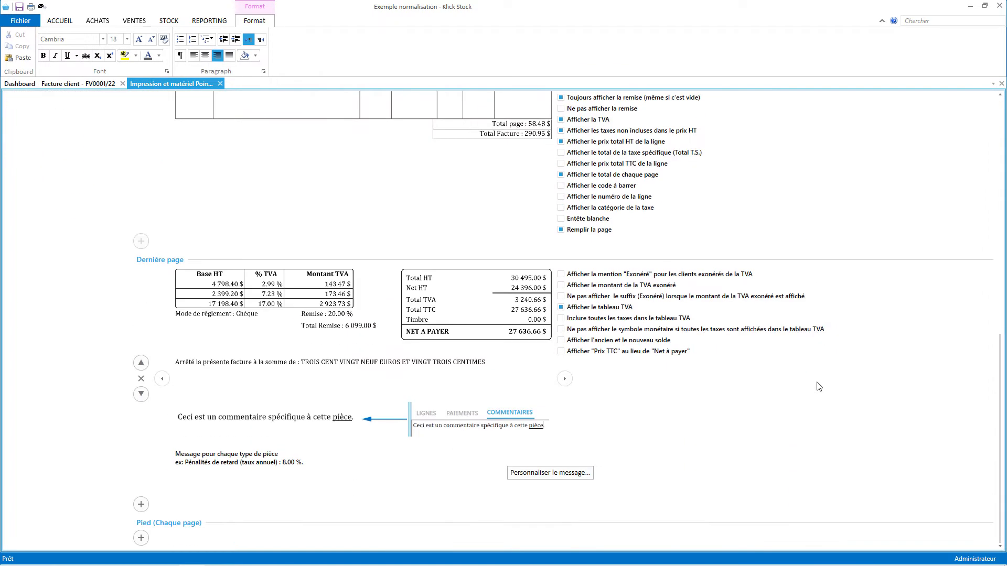
{"action": "left_click", "coordinate": [146, 504]}
Turn the new last-page block into the MECef codes with QR block.
{"action": "scroll", "coordinate": [734, 430], "scroll_direction": "down", "scroll_amount": 2}
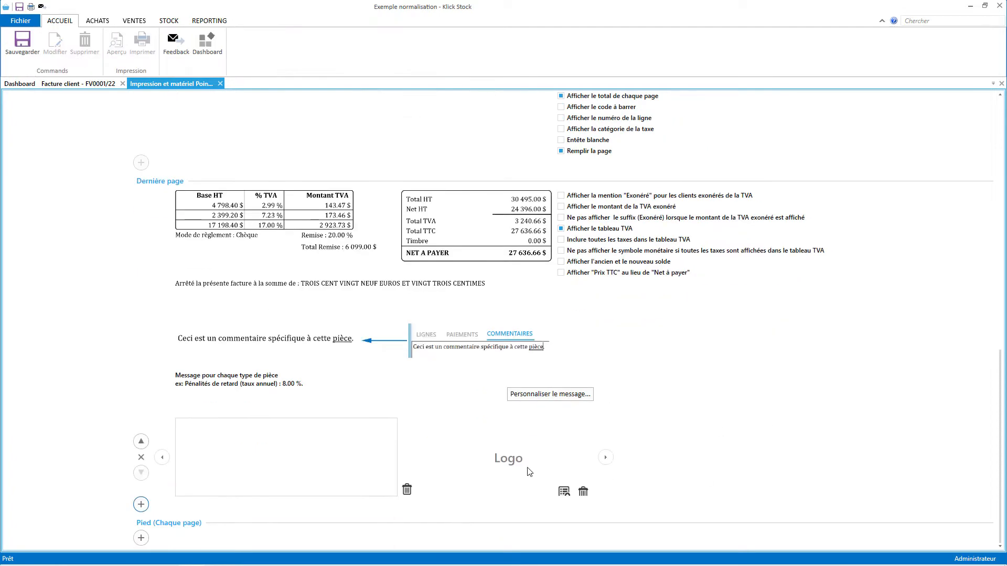
{"action": "left_click", "coordinate": [607, 459]}
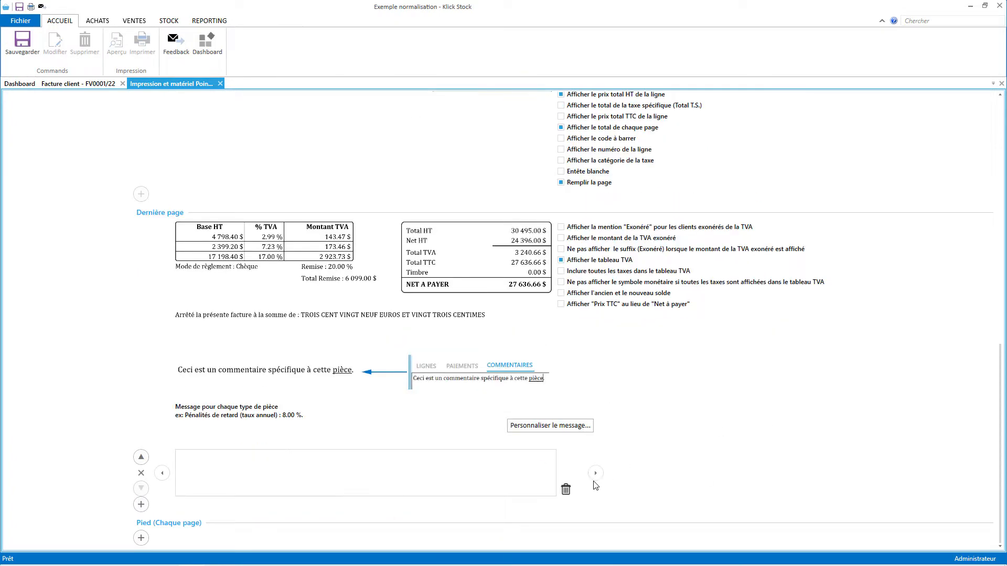
{"action": "left_click", "coordinate": [569, 458]}
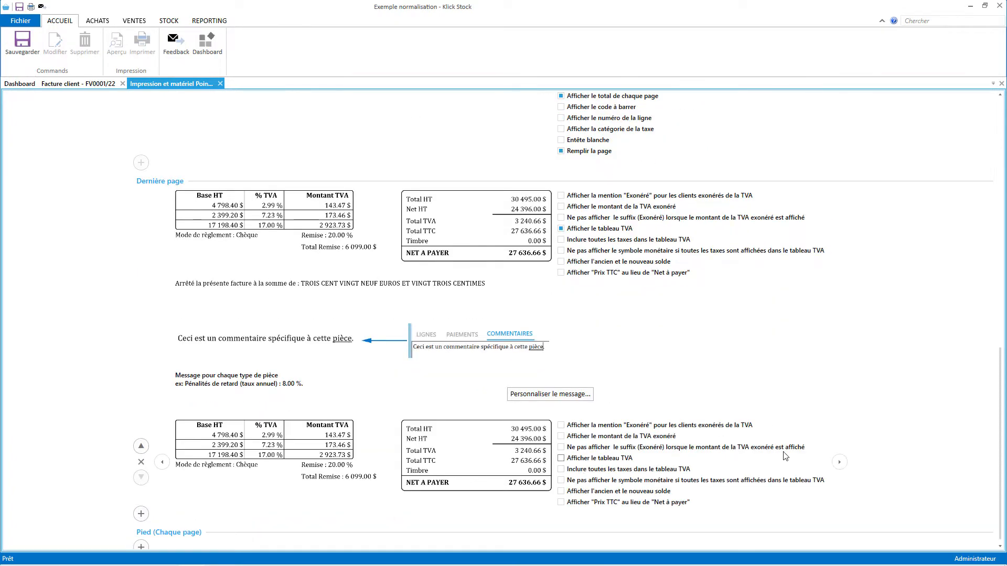
{"action": "left_click", "coordinate": [839, 462]}
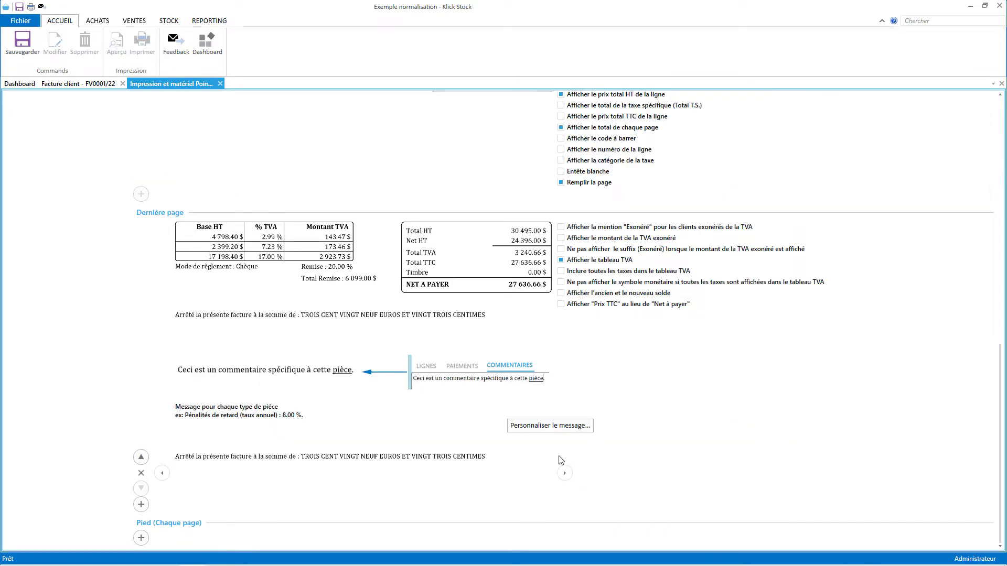
{"action": "left_click", "coordinate": [564, 468]}
{"action": "left_click", "coordinate": [566, 472]}
{"action": "left_click", "coordinate": [568, 473]}
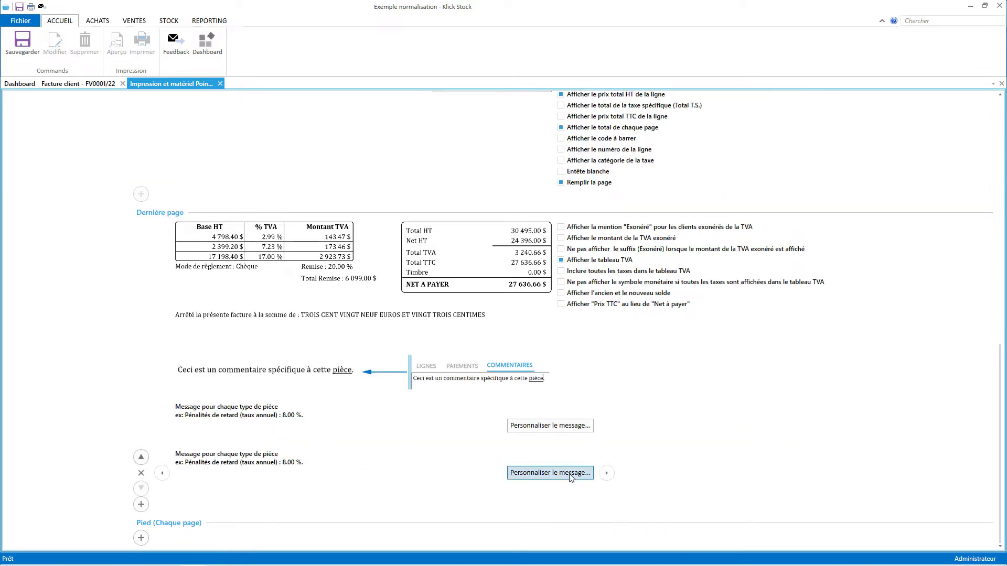
{"action": "left_click", "coordinate": [607, 473]}
{"action": "left_click", "coordinate": [567, 473]}
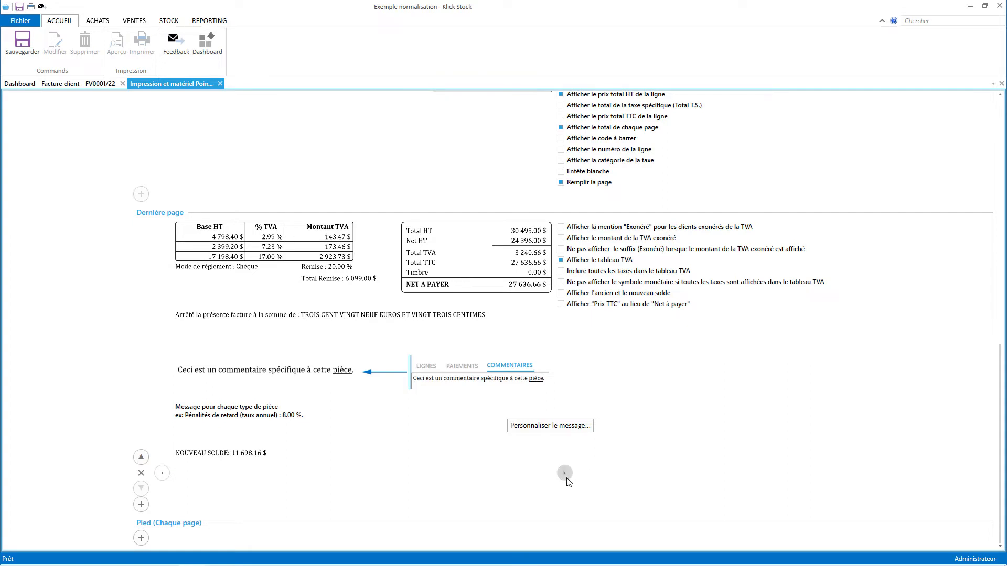
{"action": "left_click", "coordinate": [565, 473]}
{"action": "left_click", "coordinate": [565, 473]}
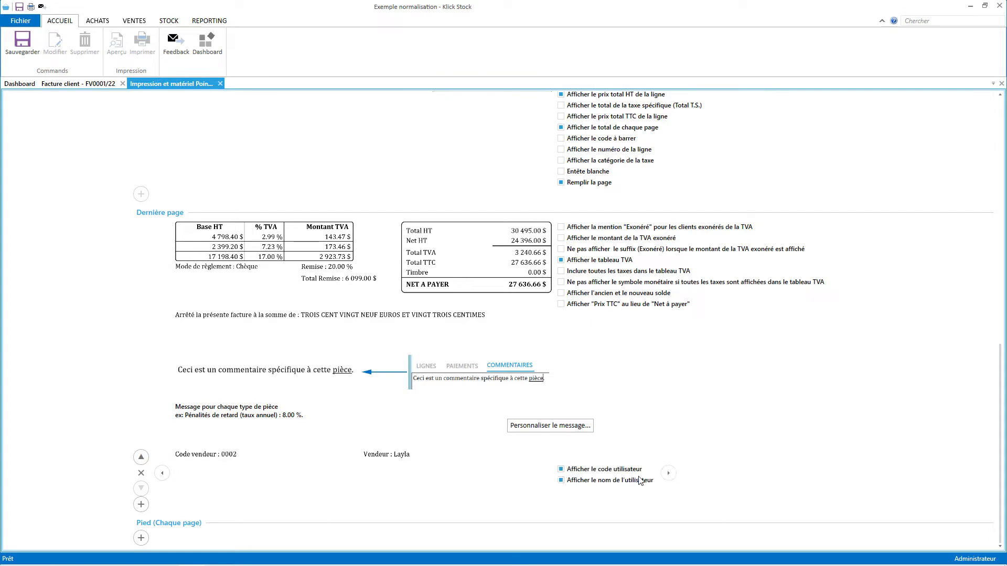
{"action": "left_click", "coordinate": [667, 474]}
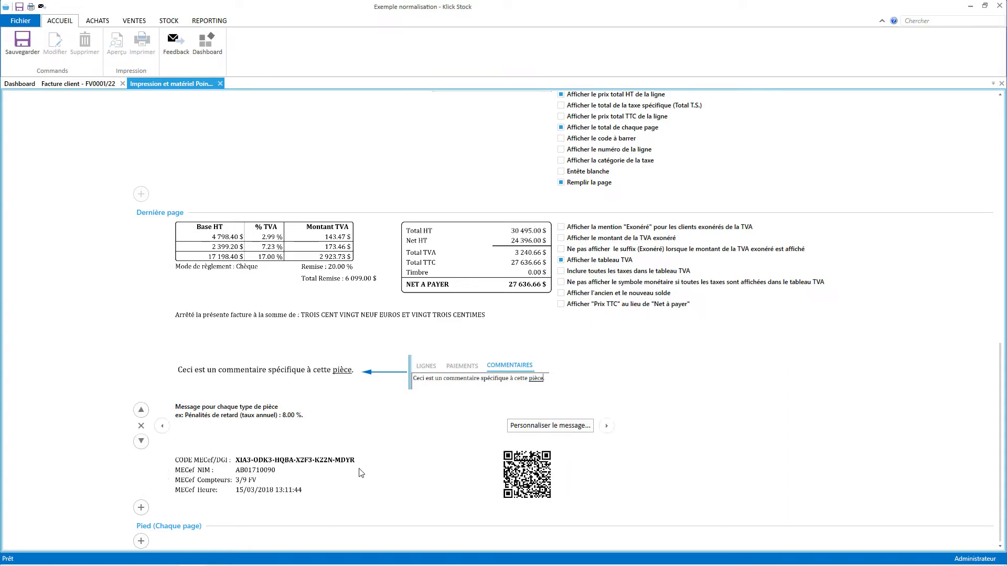
Move the MECef QR block up above the message and comment blocks.
{"action": "left_click", "coordinate": [140, 459]}
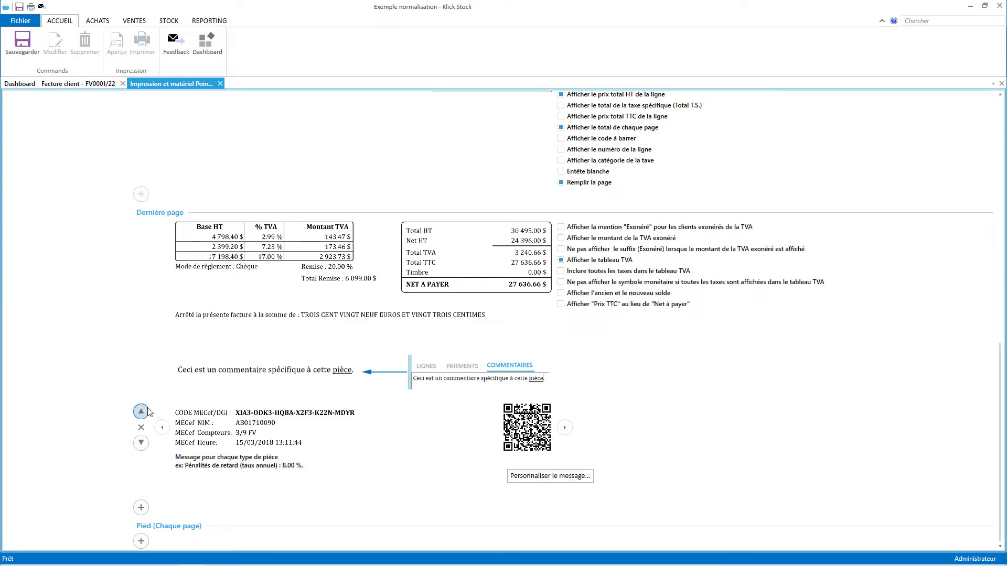
{"action": "left_click", "coordinate": [141, 412]}
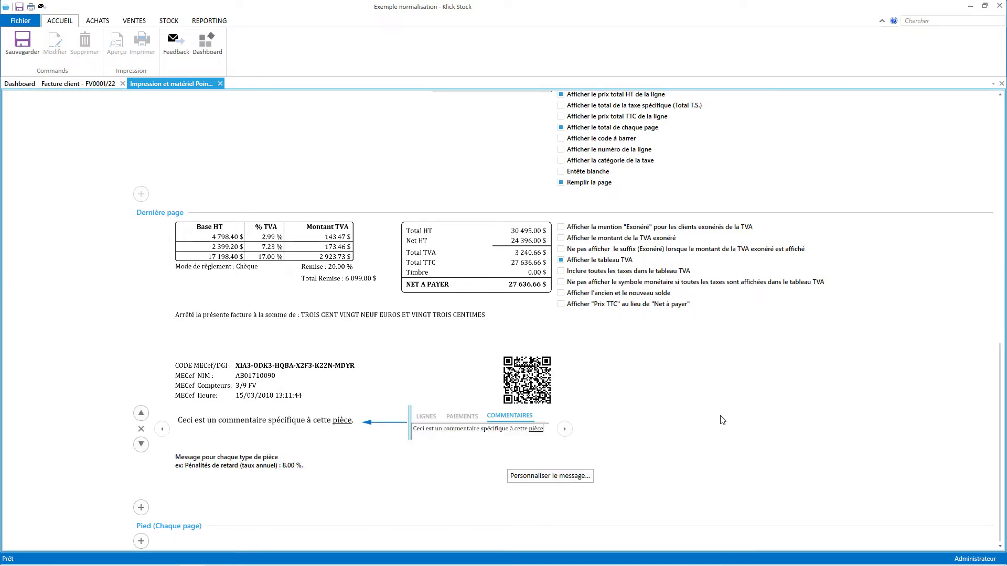
{"action": "scroll", "coordinate": [740, 337], "scroll_direction": "up", "scroll_amount": 1}
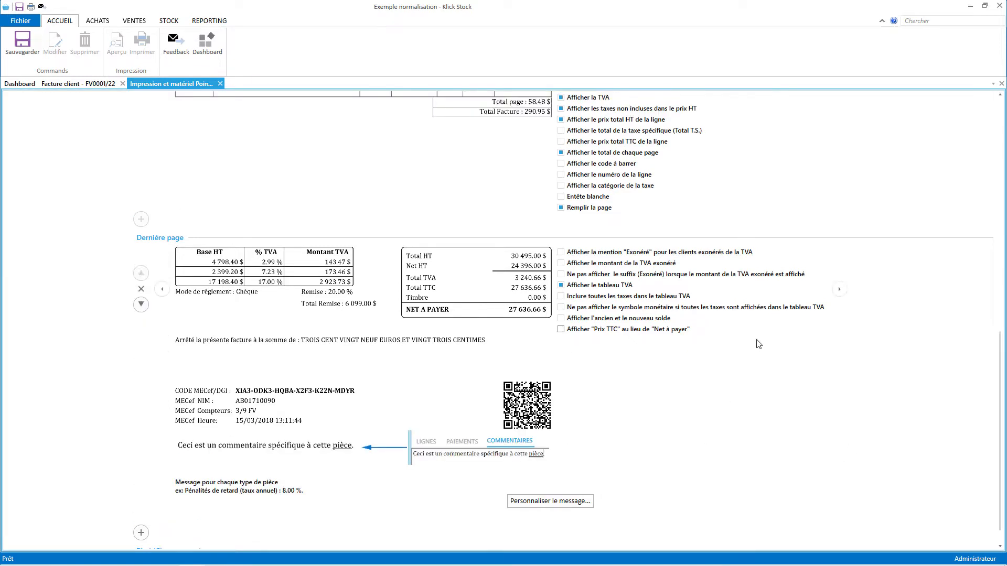
Hide the VAT column and empty discounts, show client fiscal information, and save the template.
{"action": "left_click_drag", "start_coordinate": [1003, 418], "coordinate": [1001, 311]}
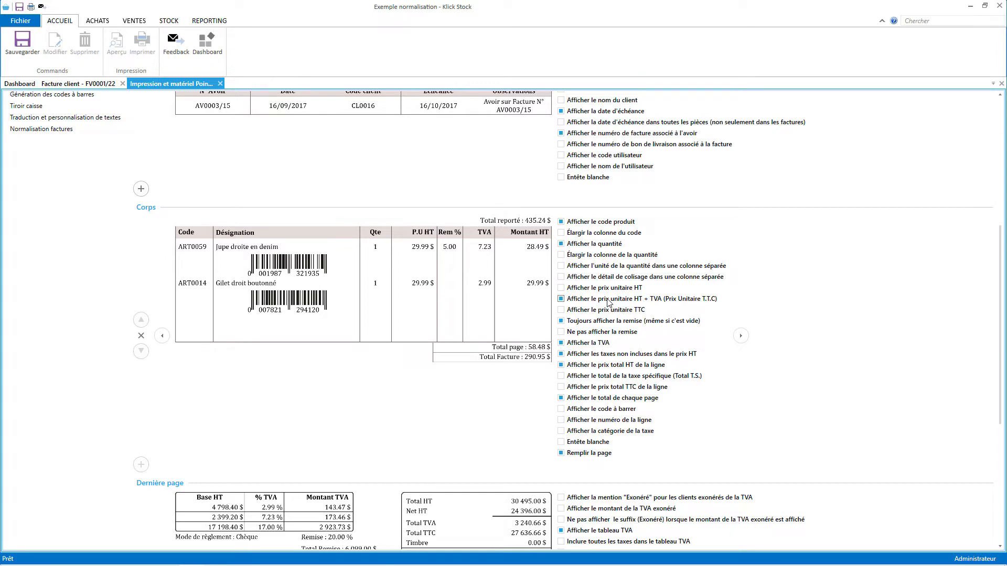
{"action": "left_click", "coordinate": [589, 344]}
{"action": "left_click", "coordinate": [597, 321]}
{"action": "scroll", "coordinate": [923, 287], "scroll_direction": "up", "scroll_amount": 2}
{"action": "scroll", "coordinate": [923, 288], "scroll_direction": "up", "scroll_amount": 1}
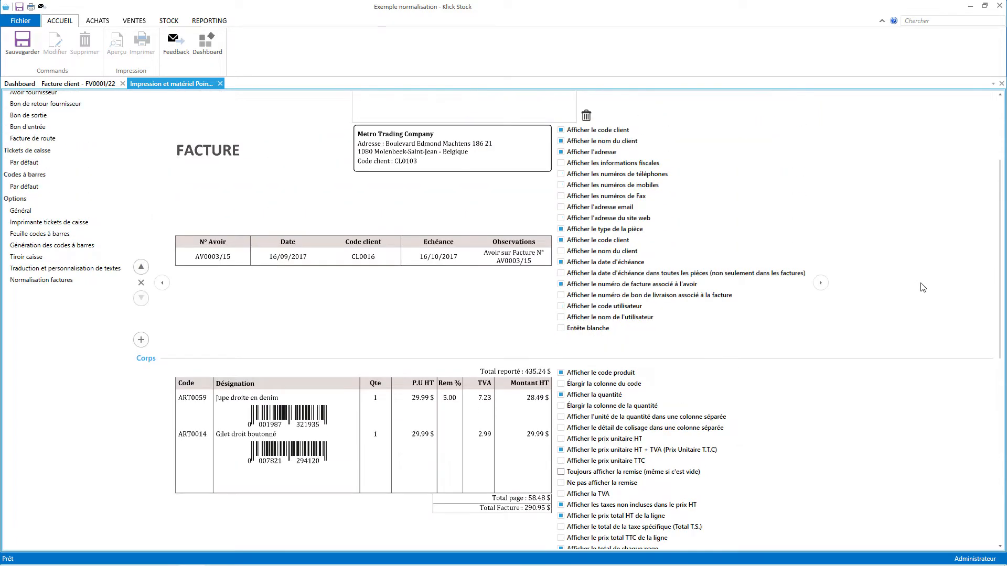
{"action": "left_click", "coordinate": [611, 166]}
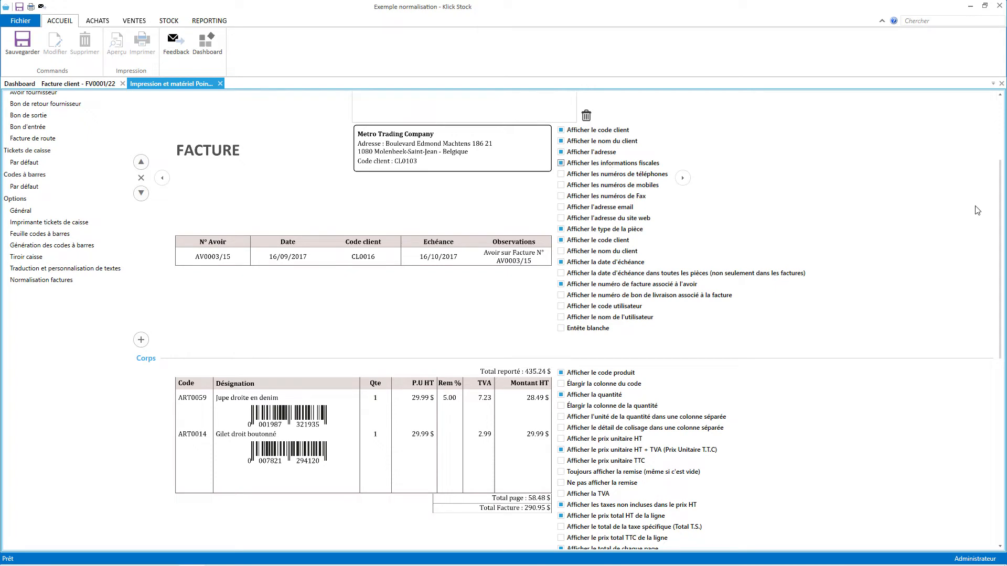
{"action": "left_click", "coordinate": [22, 42]}
Preview invoice FV0001/22 down to its MECeF QR footer, then return to its form.
{"action": "left_click", "coordinate": [78, 85]}
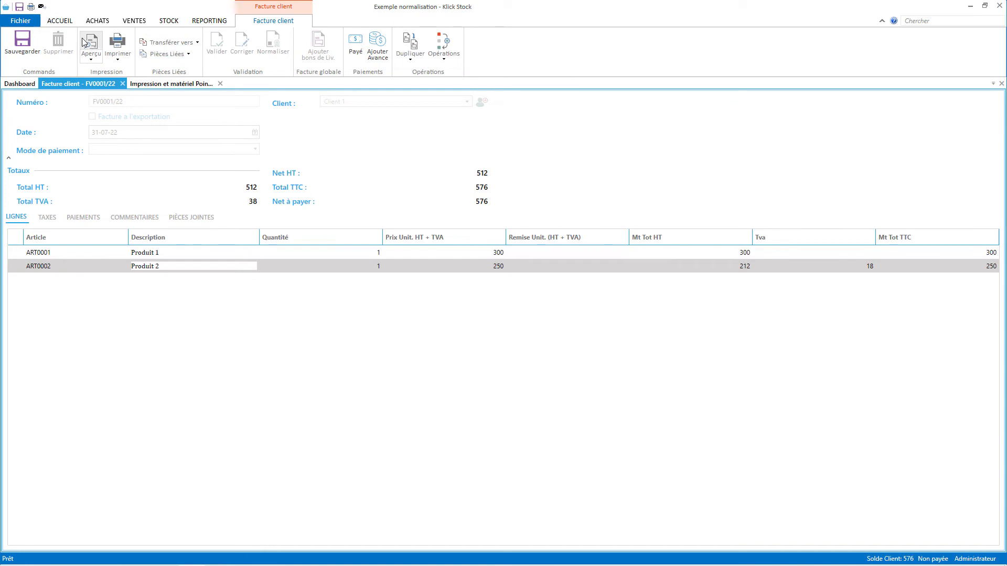
{"action": "left_click", "coordinate": [103, 54]}
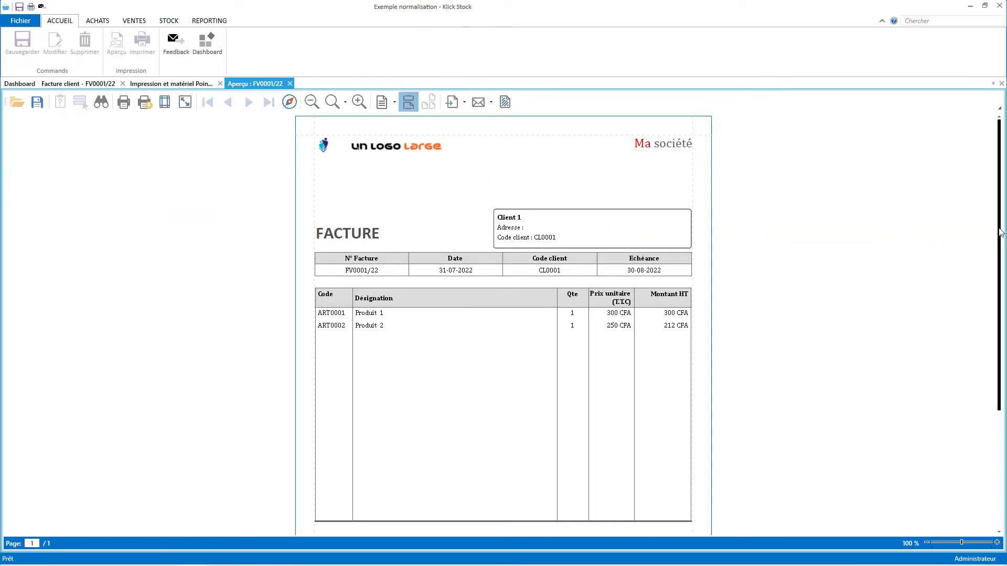
{"action": "left_click_drag", "start_coordinate": [999, 212], "coordinate": [999, 332]}
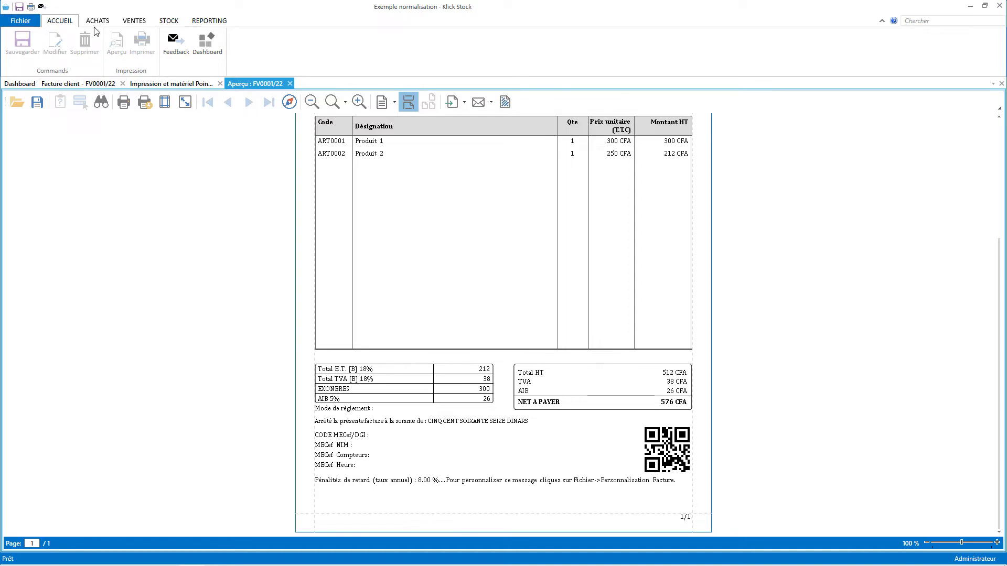
{"action": "left_click", "coordinate": [83, 86]}
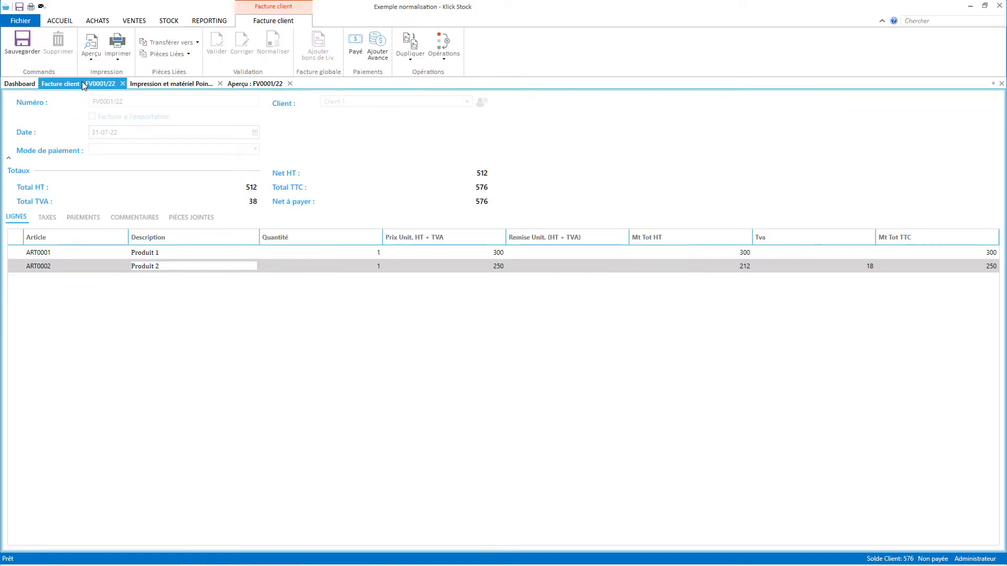
Duplicate the invoice into new invoice FV0002/22 billed to Client 2 and save it.
{"action": "left_click", "coordinate": [418, 48]}
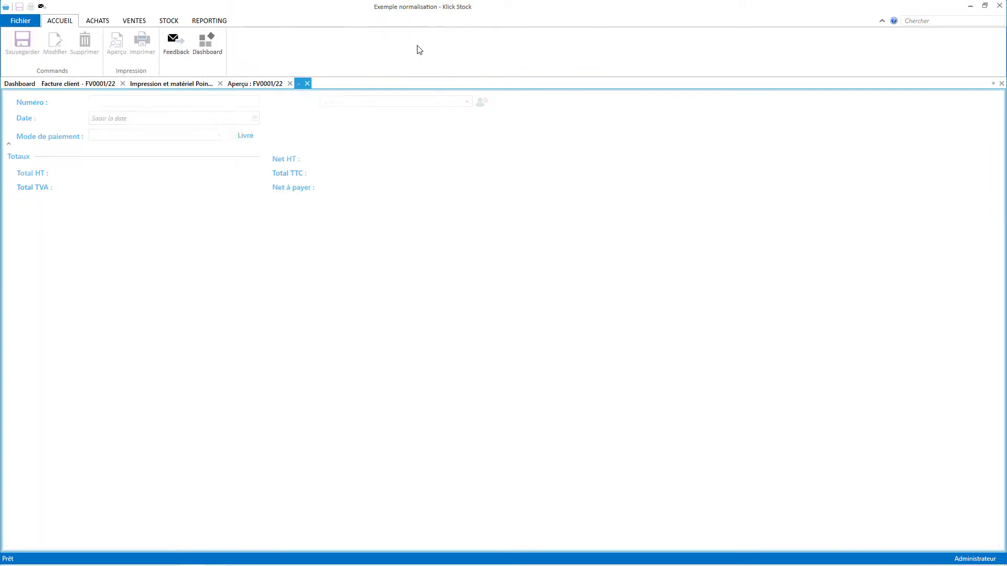
{"action": "left_click", "coordinate": [470, 107]}
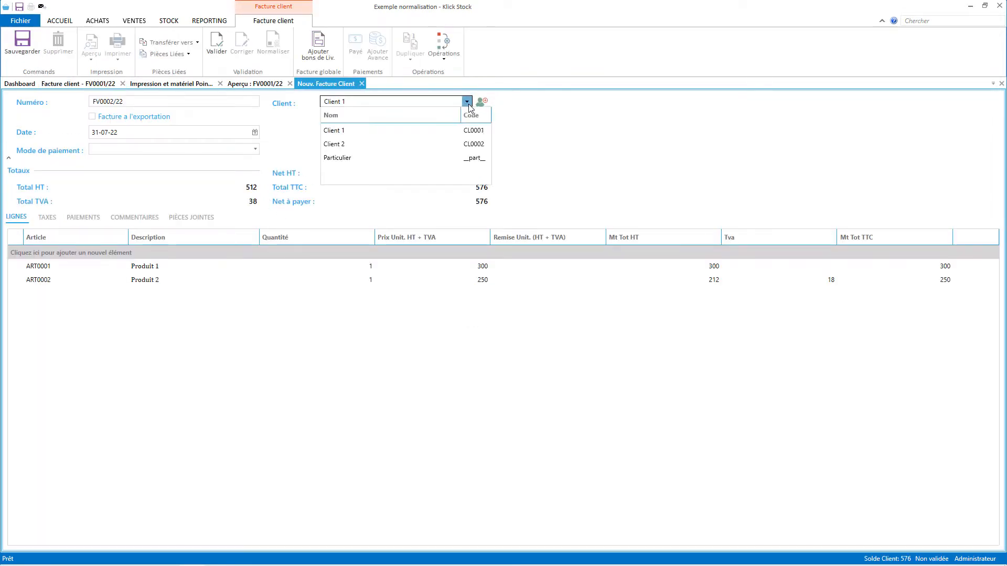
{"action": "left_click", "coordinate": [366, 146]}
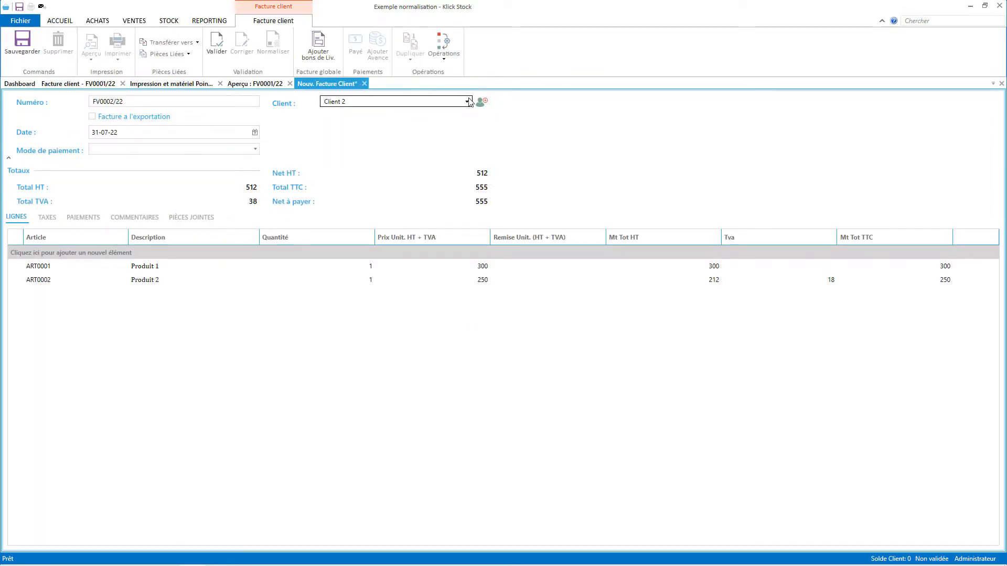
{"action": "left_click", "coordinate": [22, 52]}
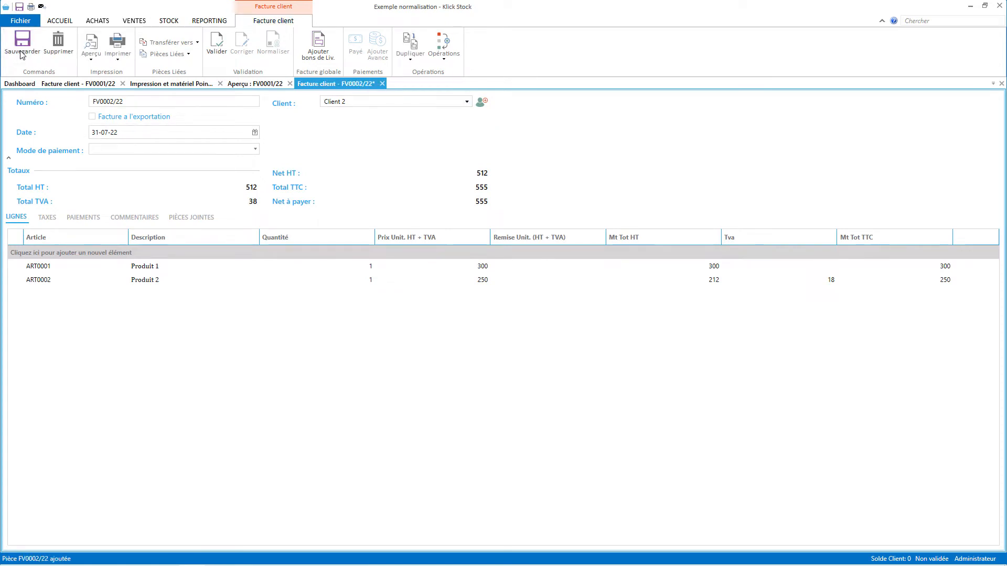
Validate and normalise invoice FV0002/22, confirming with Oui.
{"action": "left_click", "coordinate": [220, 48]}
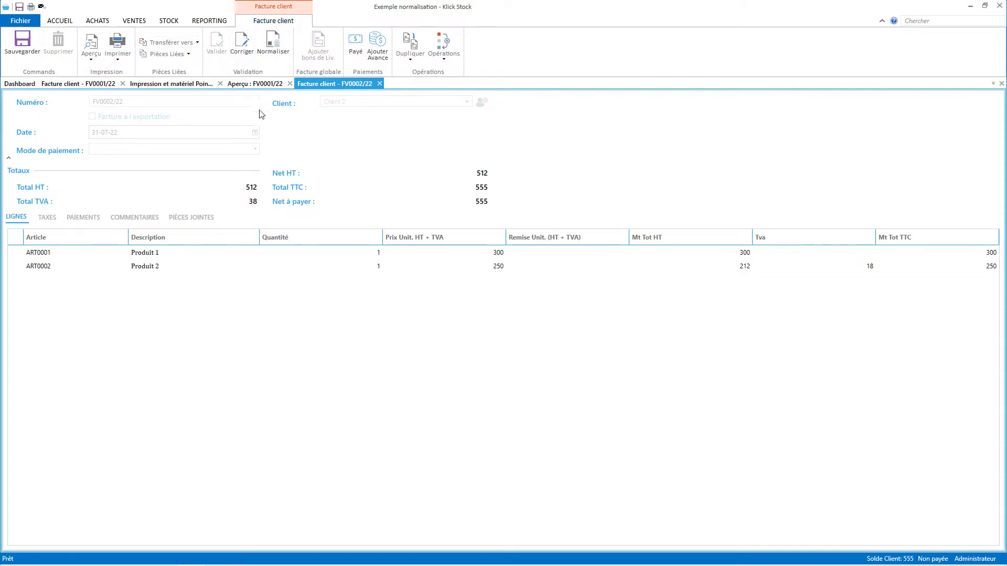
{"action": "left_click", "coordinate": [278, 42]}
{"action": "left_click", "coordinate": [521, 301]}
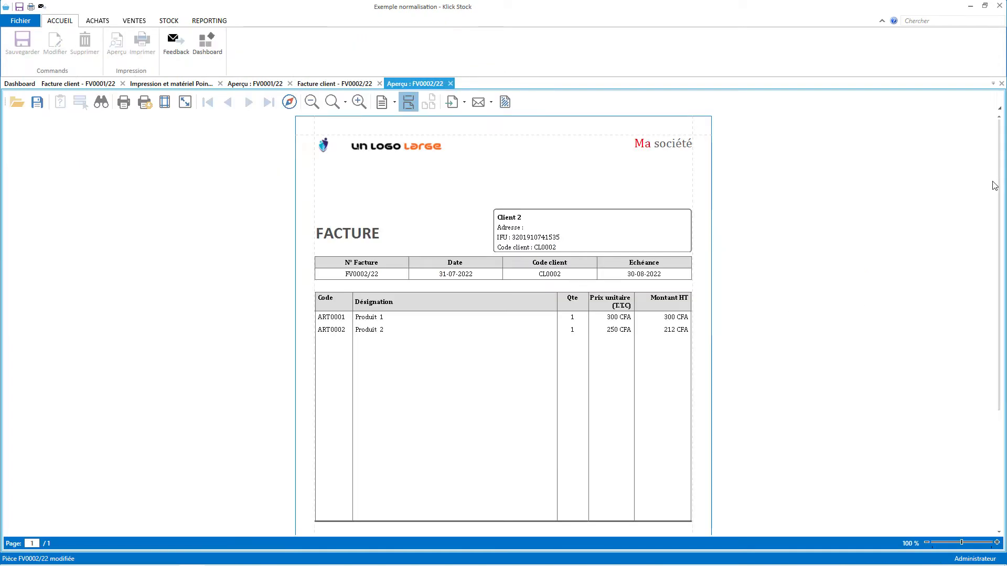
Review the FV0002/22 preview, then close both previews, the invoice form and print settings.
{"action": "left_click_drag", "start_coordinate": [999, 281], "coordinate": [991, 323]}
{"action": "scroll", "coordinate": [992, 326], "scroll_direction": "down", "scroll_amount": 3}
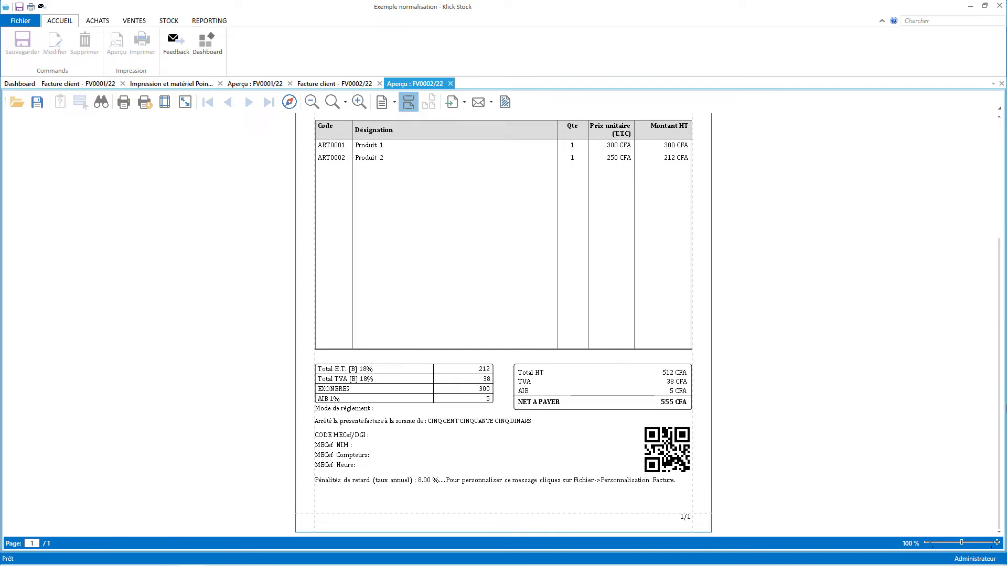
{"action": "scroll", "coordinate": [999, 367], "scroll_direction": "up", "scroll_amount": 3}
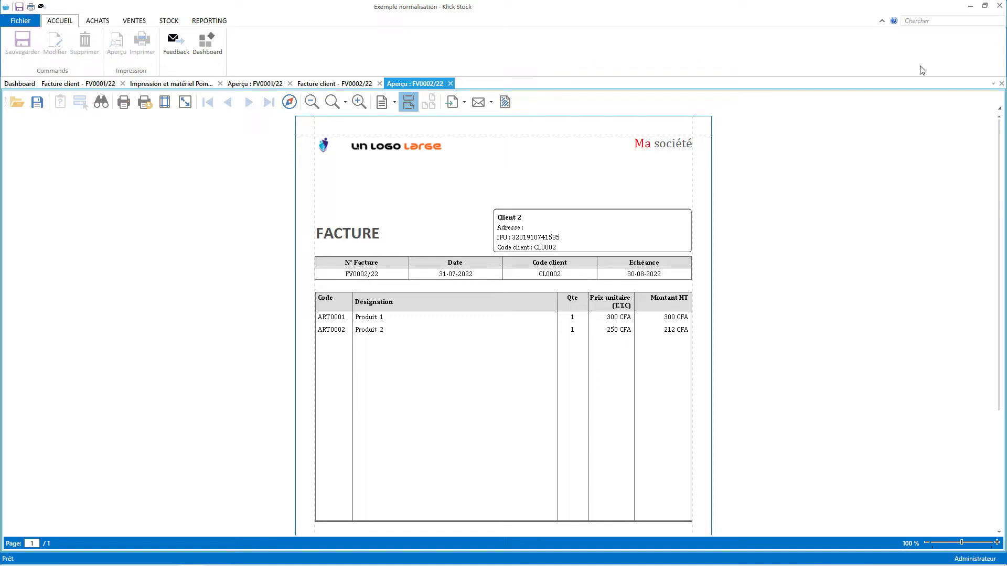
{"action": "left_click", "coordinate": [1002, 84]}
{"action": "left_click", "coordinate": [1001, 84]}
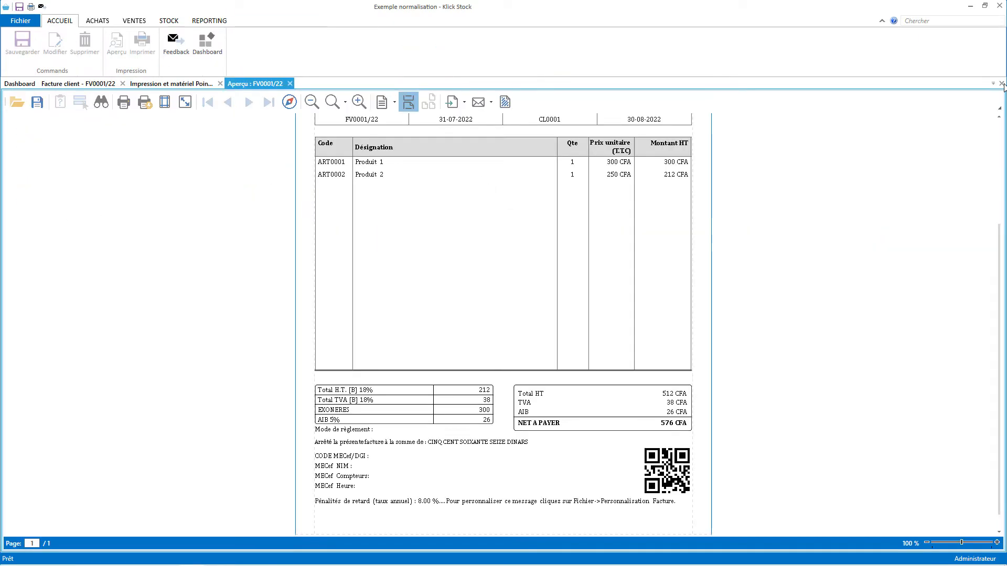
{"action": "left_click", "coordinate": [1002, 84]}
{"action": "left_click", "coordinate": [1001, 84]}
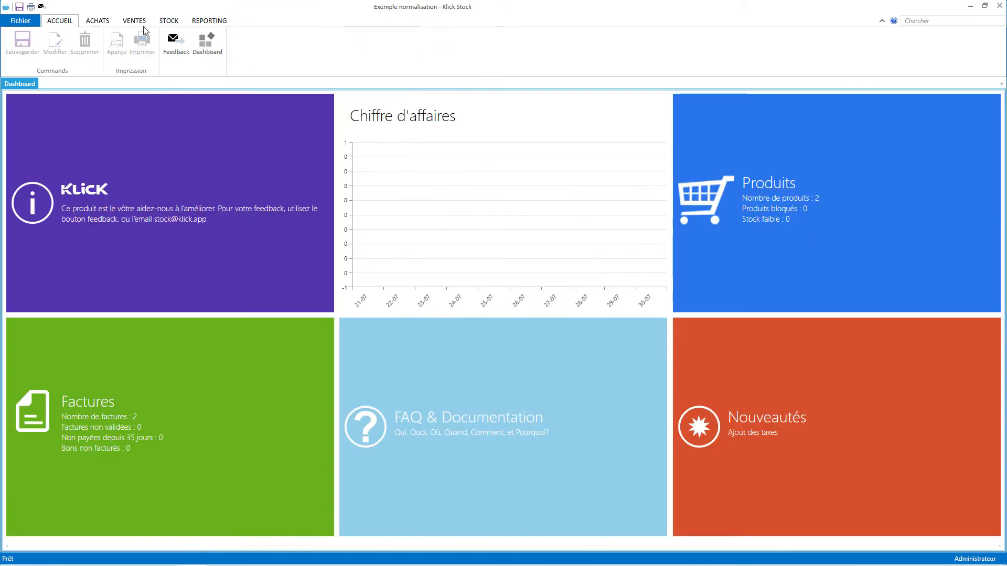
Start a new counter sale with one line of Produit 1 (ART0001).
{"action": "left_click", "coordinate": [135, 20]}
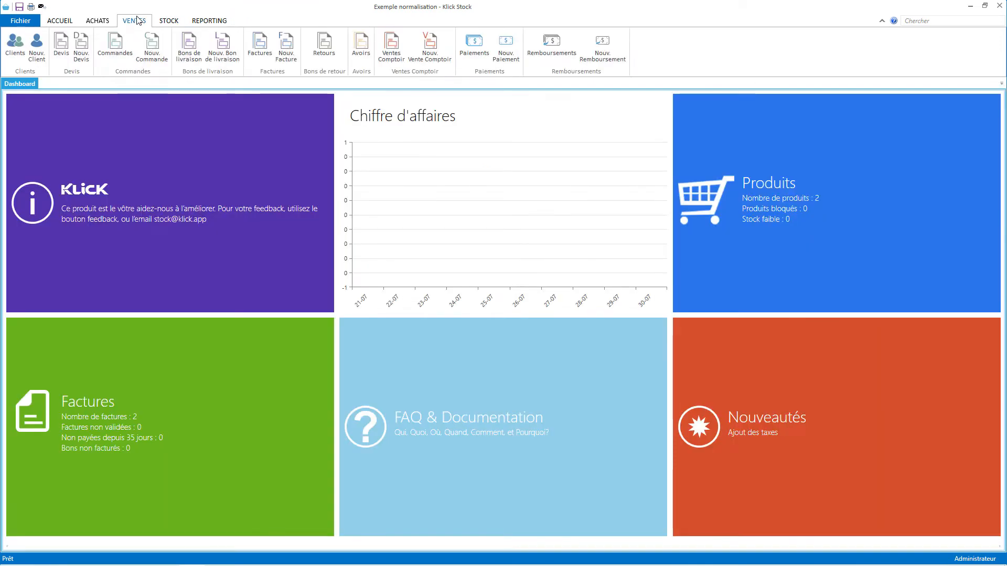
{"action": "left_click", "coordinate": [429, 46]}
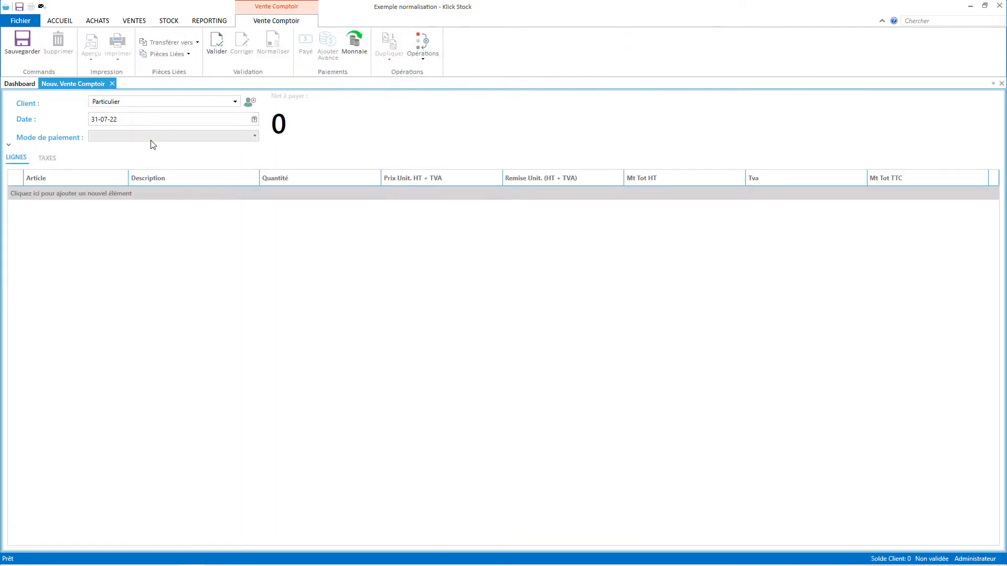
{"action": "left_click", "coordinate": [88, 193]}
{"action": "left_click", "coordinate": [89, 226]}
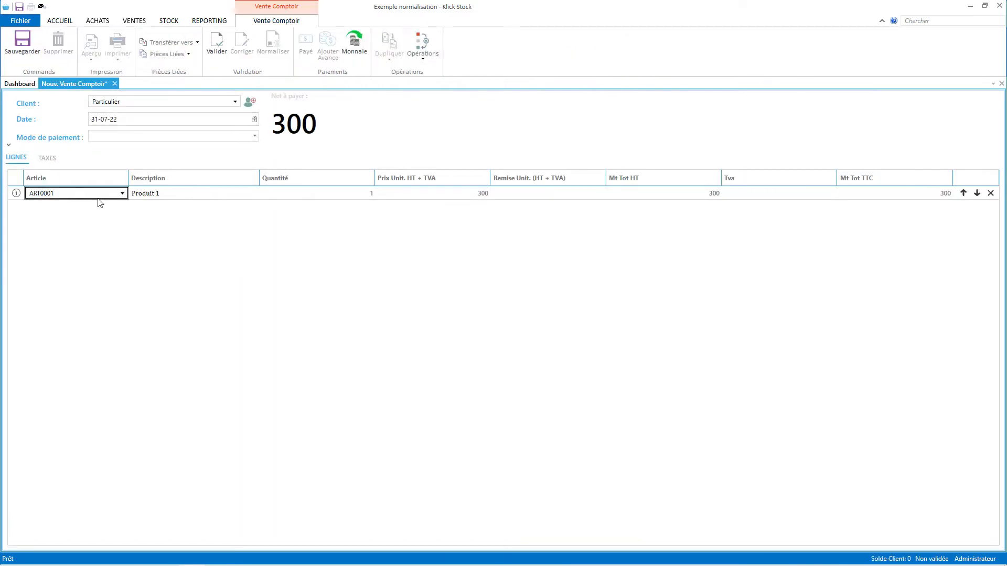
{"action": "key", "text": "Return"}
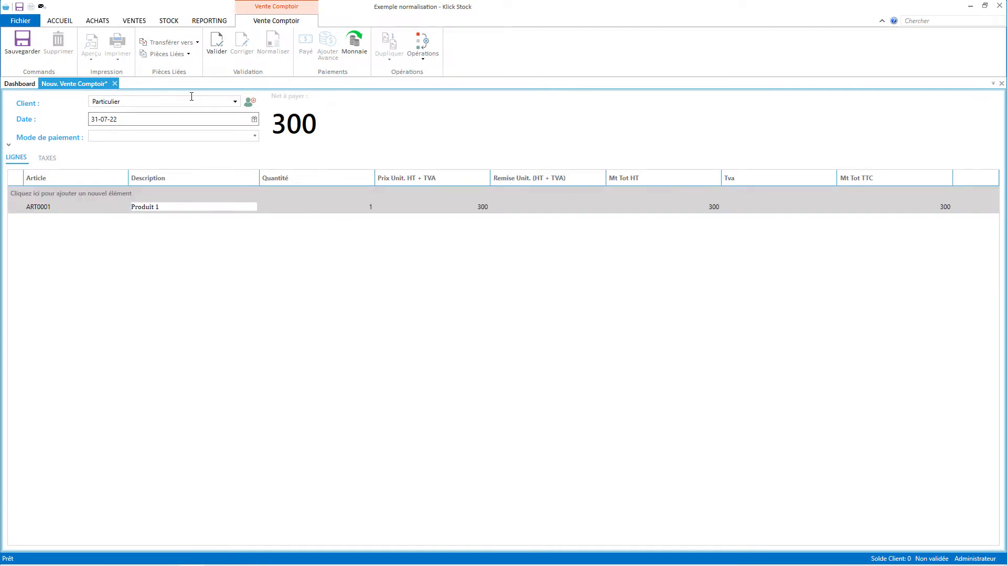
Validate and normalise counter sale VC0001/22, then close its tab.
{"action": "left_click", "coordinate": [225, 41]}
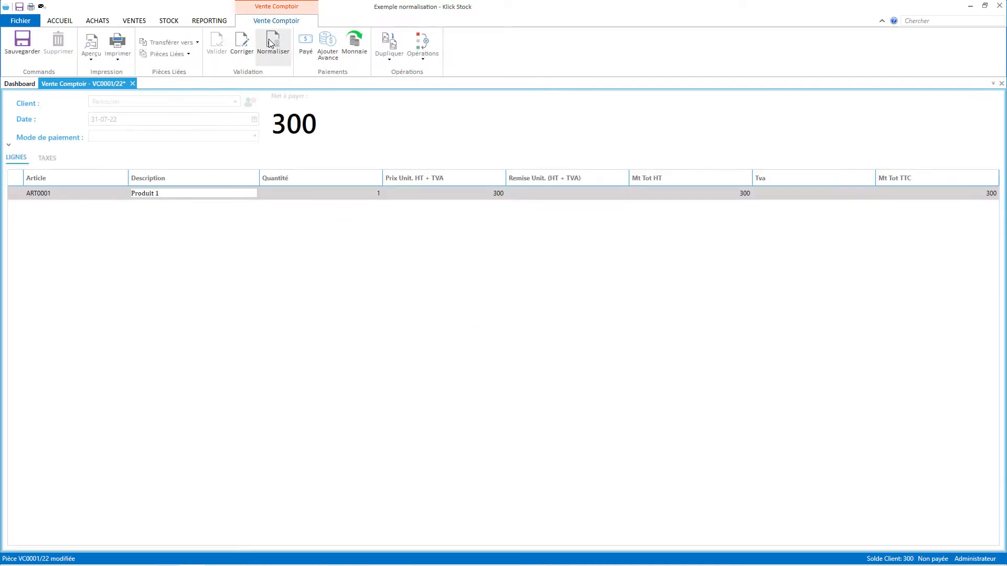
{"action": "left_click", "coordinate": [272, 45]}
{"action": "left_click", "coordinate": [522, 305]}
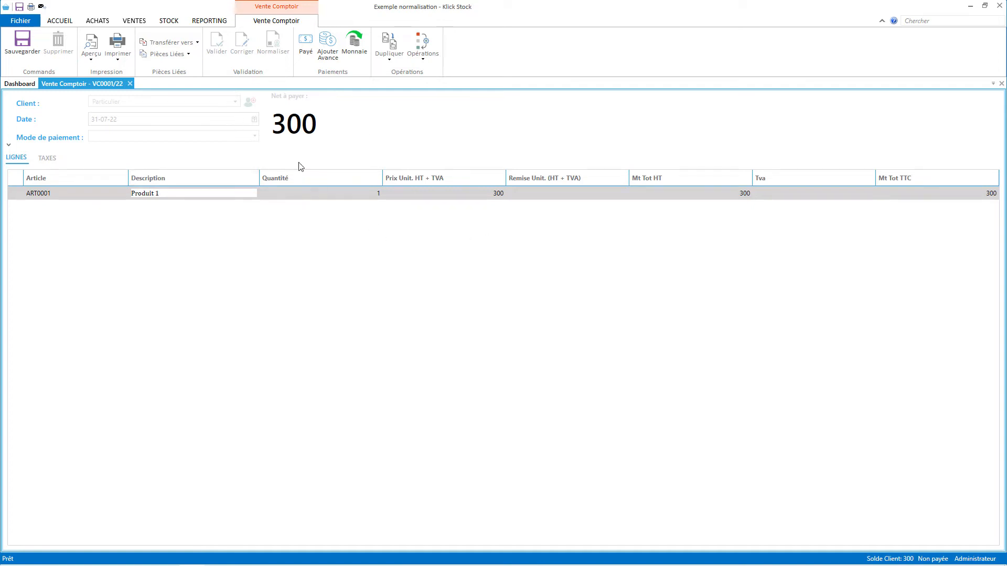
{"action": "left_click", "coordinate": [136, 21]}
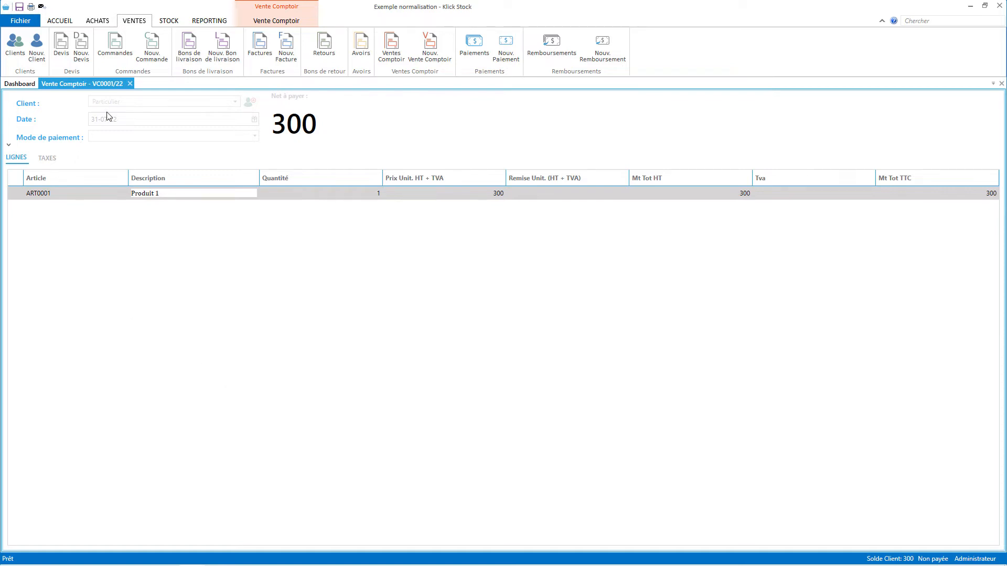
{"action": "left_click", "coordinate": [129, 84]}
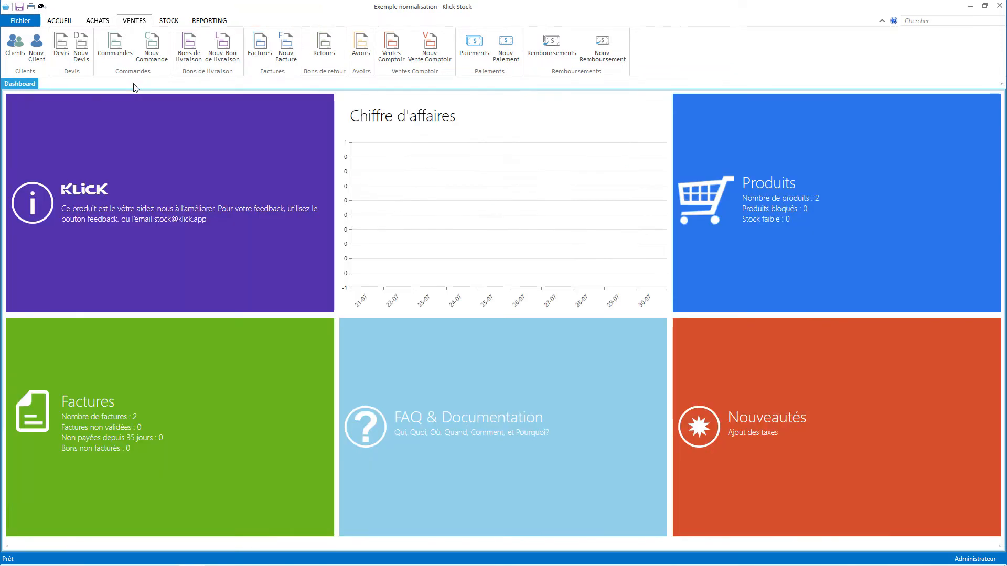
Open Fichier > Configuration lecteur code à barres and start configuring a new reader.
{"action": "left_click", "coordinate": [167, 23]}
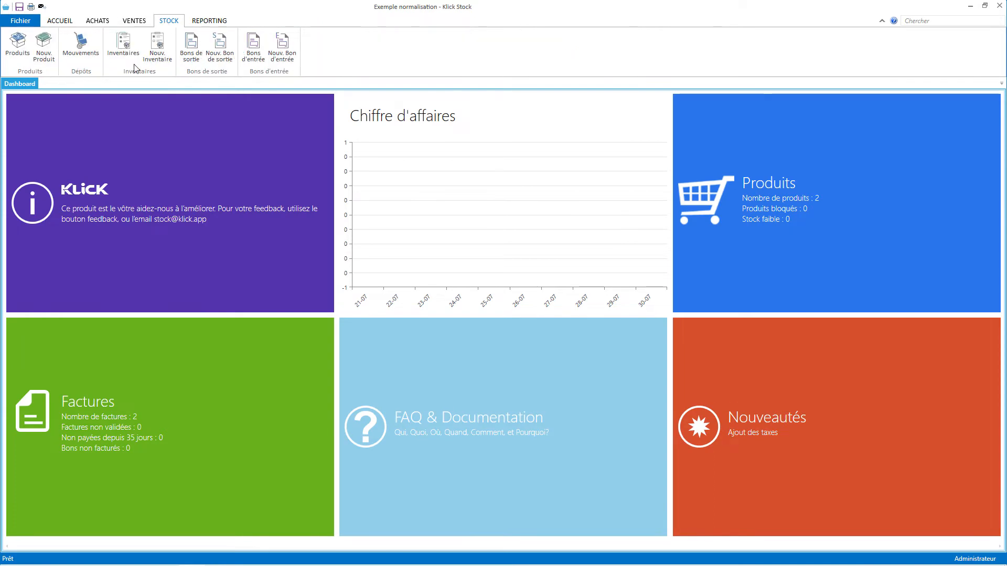
{"action": "left_click", "coordinate": [21, 21]}
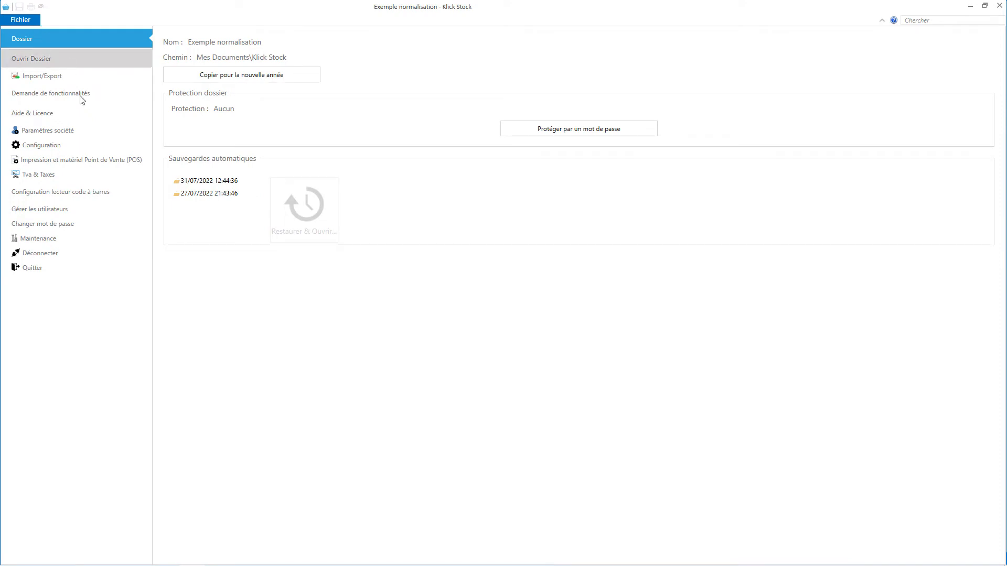
{"action": "left_click", "coordinate": [92, 203]}
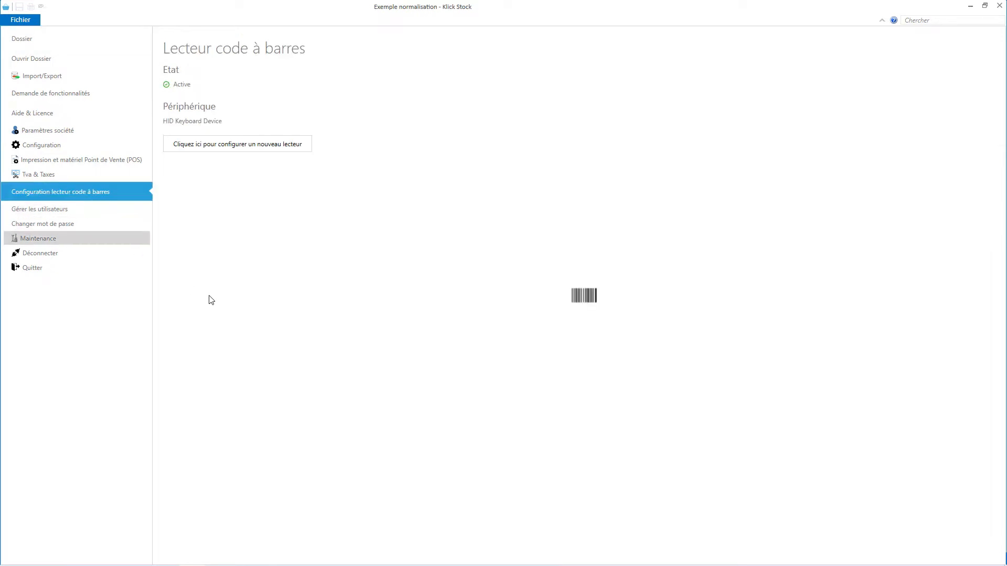
{"action": "left_click", "coordinate": [251, 149]}
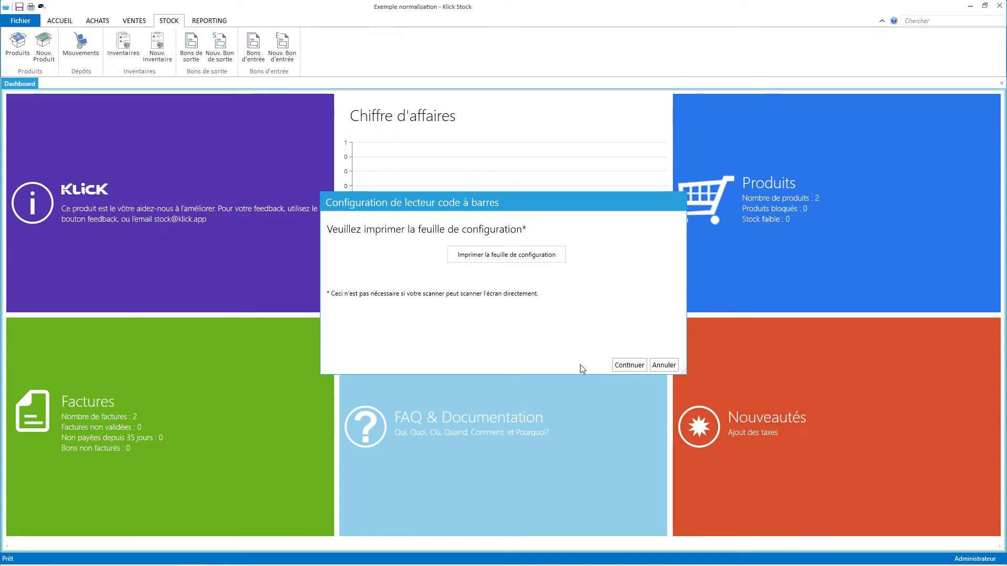
{"action": "left_click", "coordinate": [624, 366]}
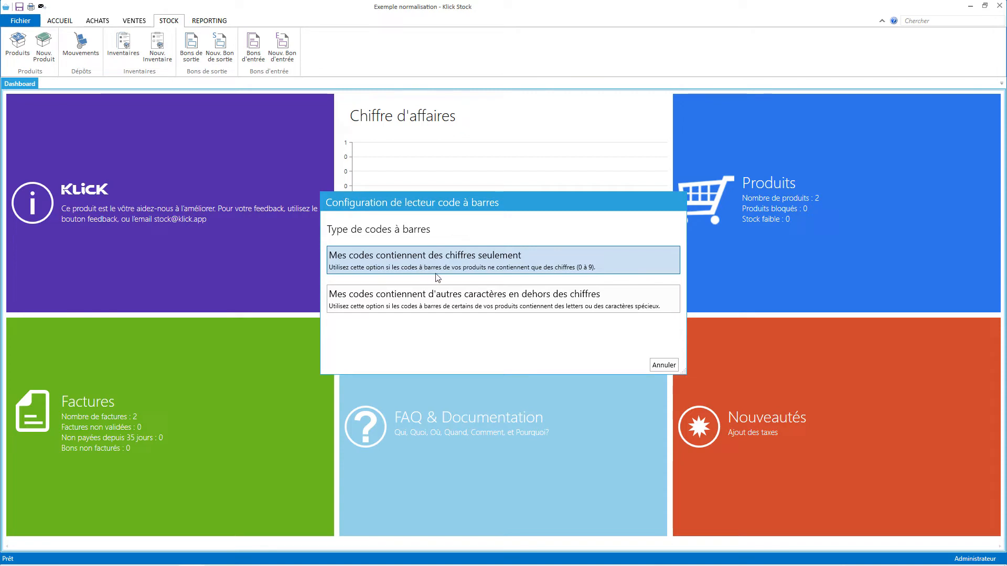
{"action": "left_click", "coordinate": [484, 256]}
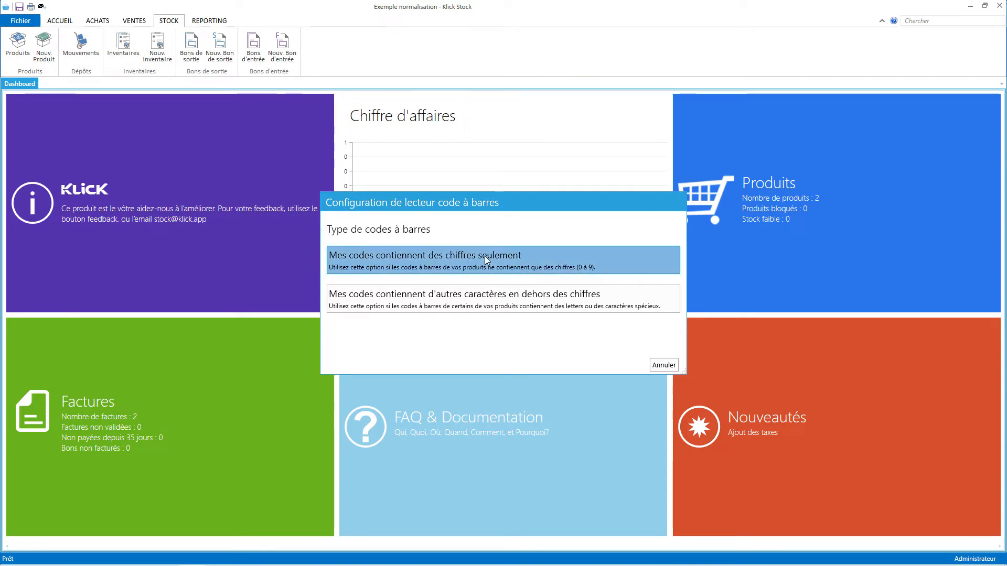
{"action": "mouse_move", "coordinate": [561, 565]}
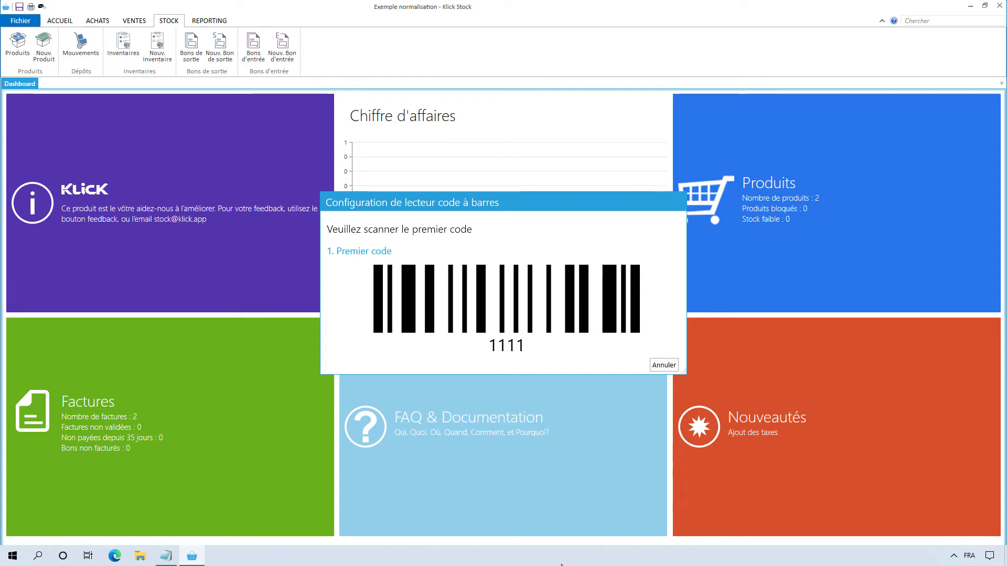
{"action": "type", "text": "1111"}
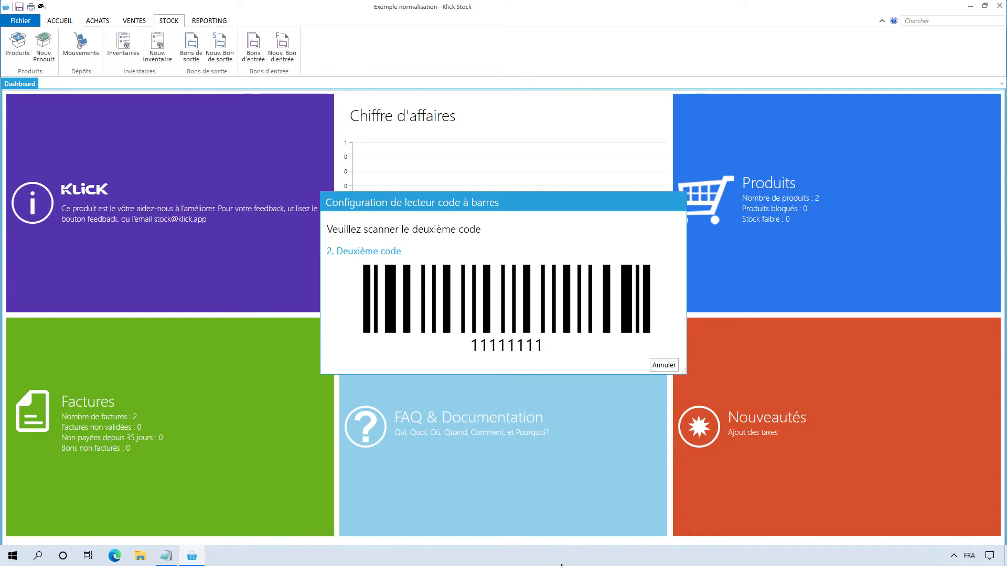
{"action": "type", "text": "11111111"}
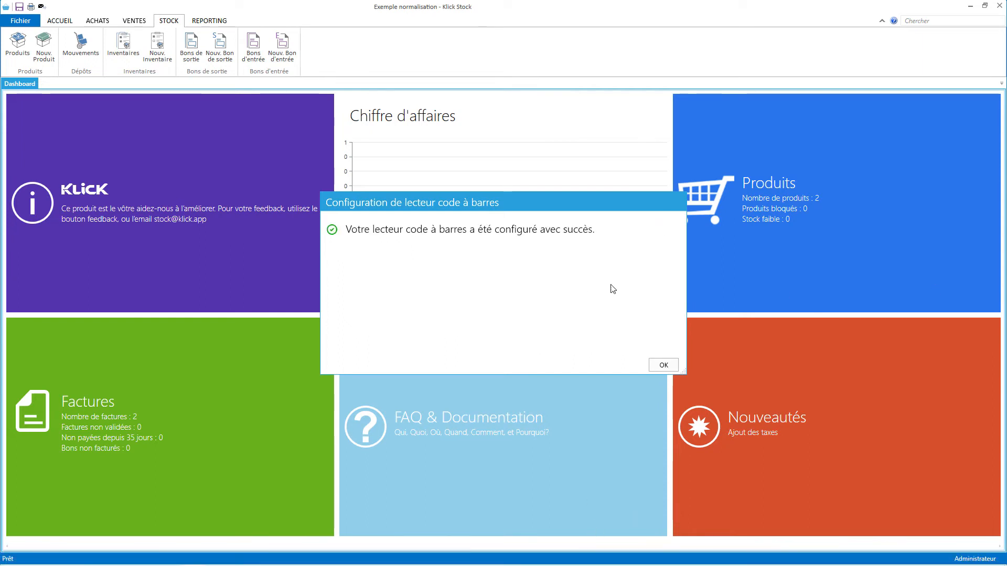
Finish the reader setup and open Produit 1 from the product list.
{"action": "left_click", "coordinate": [663, 366]}
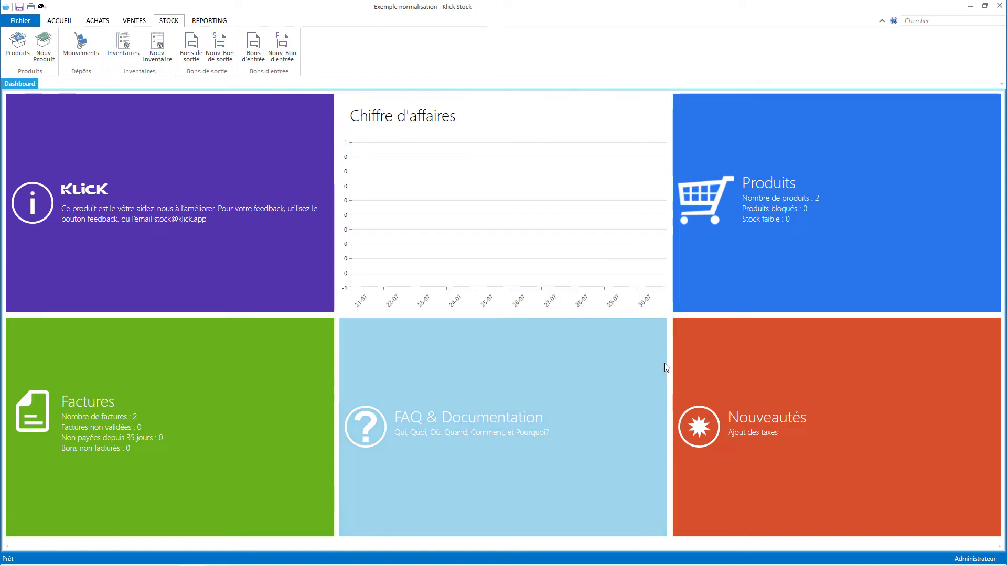
{"action": "left_click", "coordinate": [18, 42]}
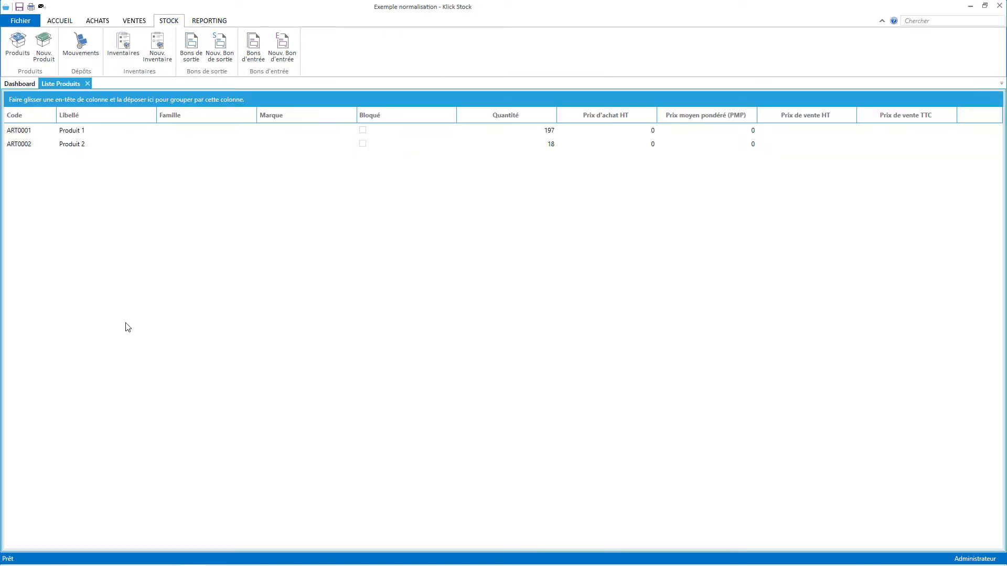
{"action": "double_click", "coordinate": [78, 131]}
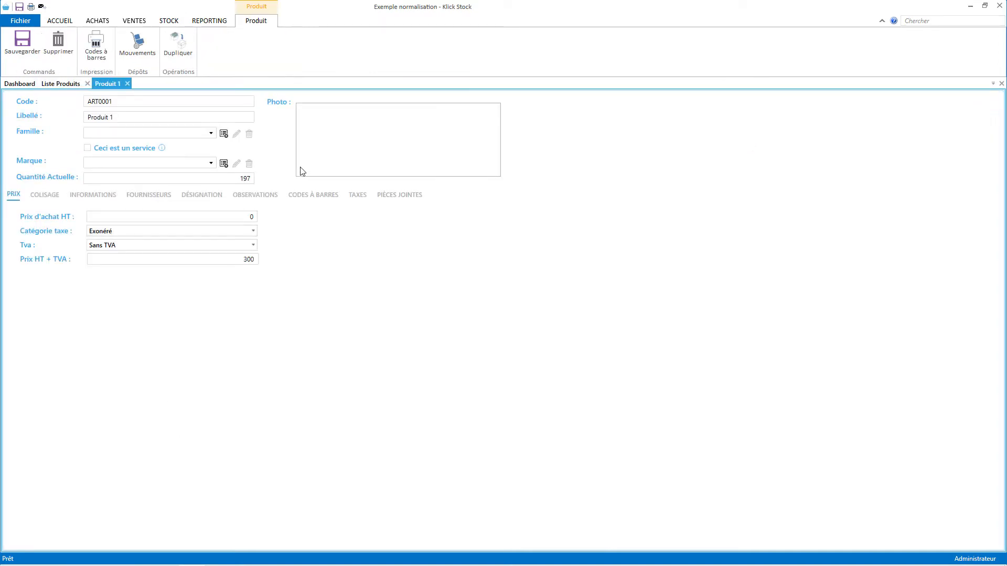
{"action": "left_click", "coordinate": [322, 195]}
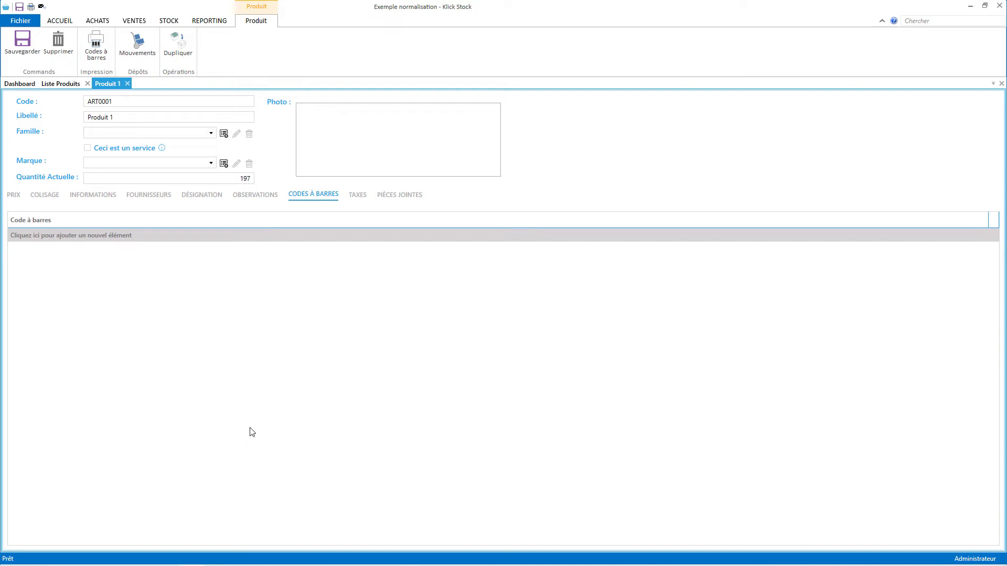
{"action": "type", "text": "5067976303"}
{"action": "key", "text": "Return"}
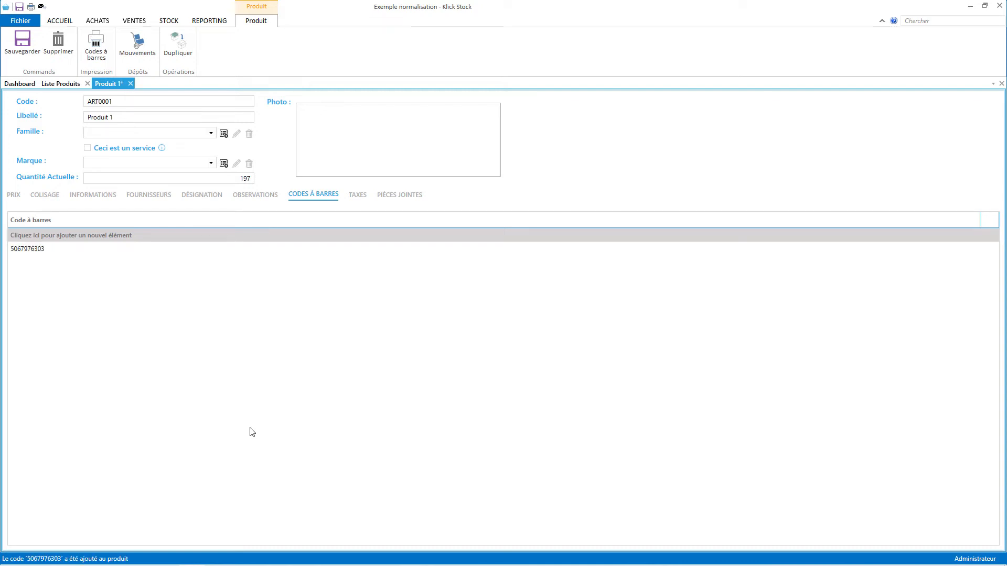
{"action": "left_click", "coordinate": [10, 53]}
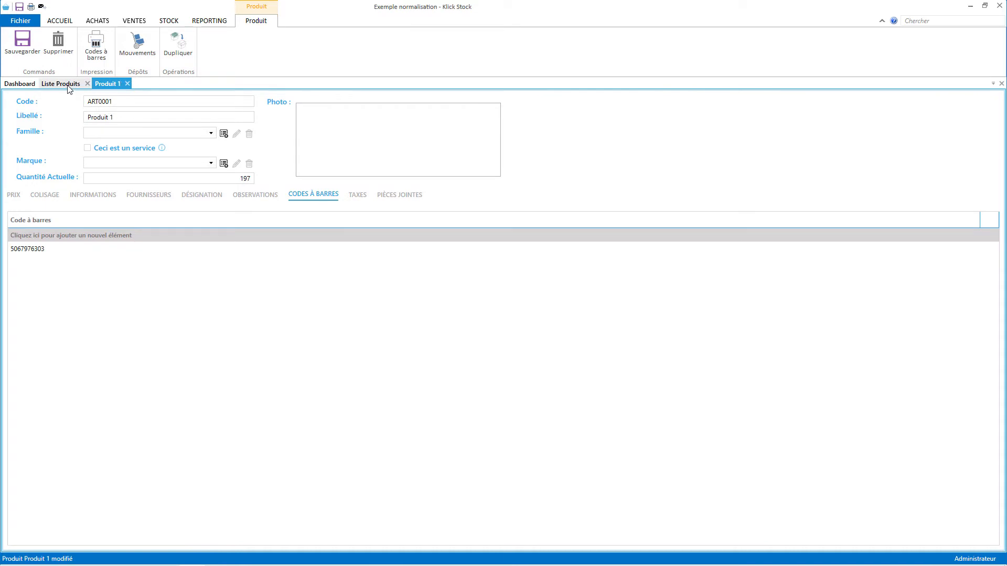
{"action": "left_click", "coordinate": [68, 86]}
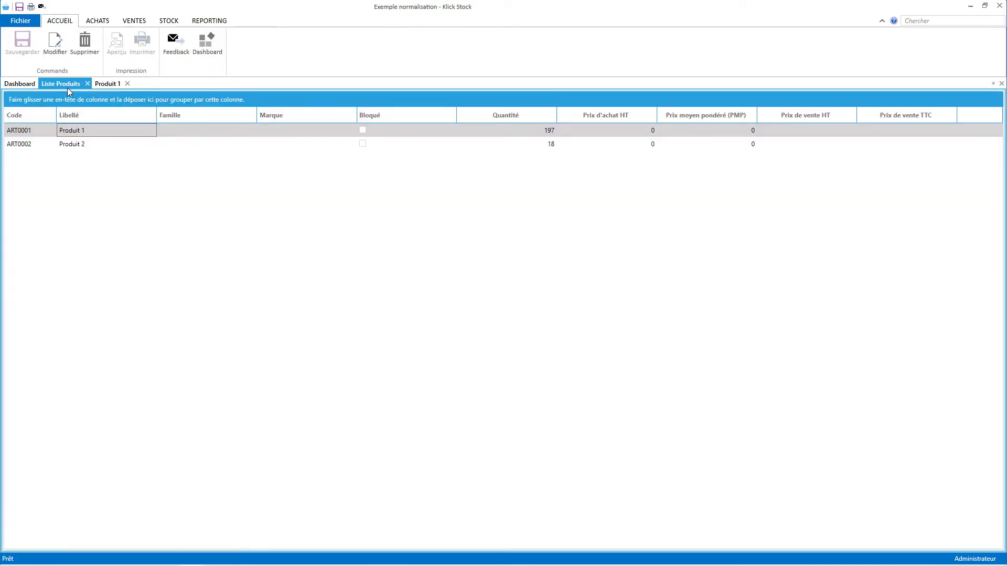
{"action": "left_click", "coordinate": [74, 143]}
{"action": "double_click", "coordinate": [74, 143]}
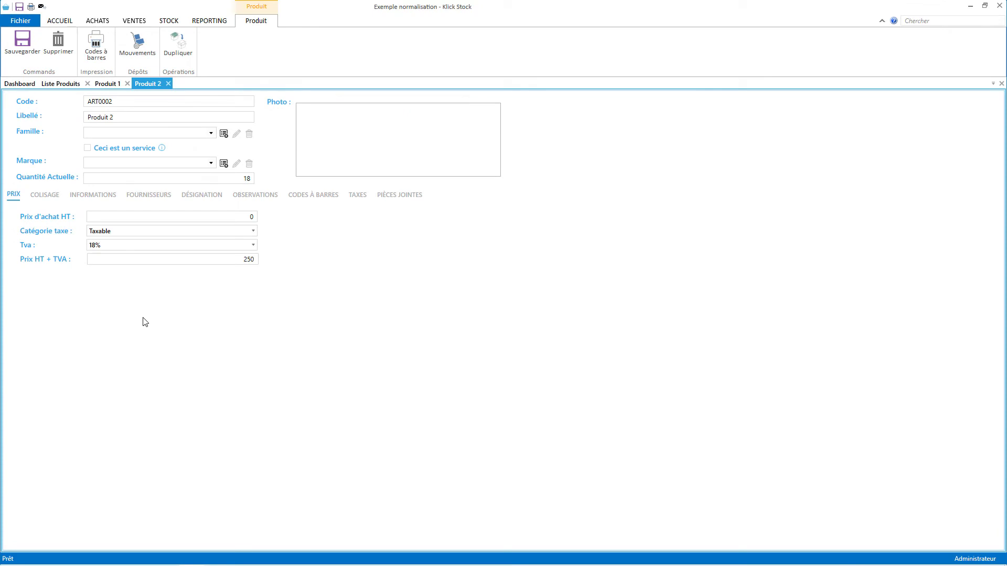
{"action": "type", "text": "7754914480"}
{"action": "key", "text": "Return"}
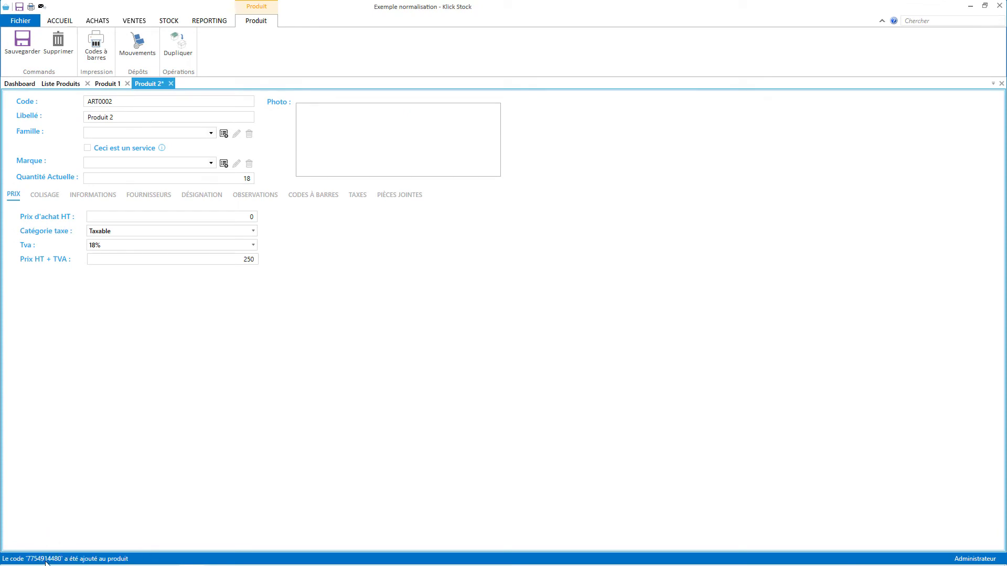
{"action": "left_click", "coordinate": [22, 42]}
Close the Produit 2, Produit 1 and Liste Produits tabs to return to the dashboard.
{"action": "left_click", "coordinate": [168, 83]}
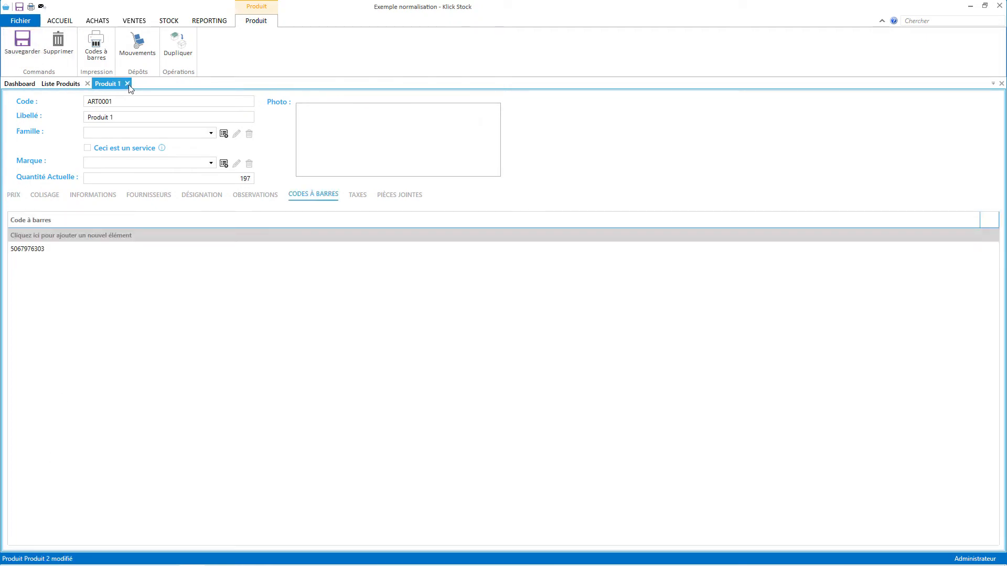
{"action": "left_click", "coordinate": [127, 84]}
{"action": "left_click", "coordinate": [88, 83]}
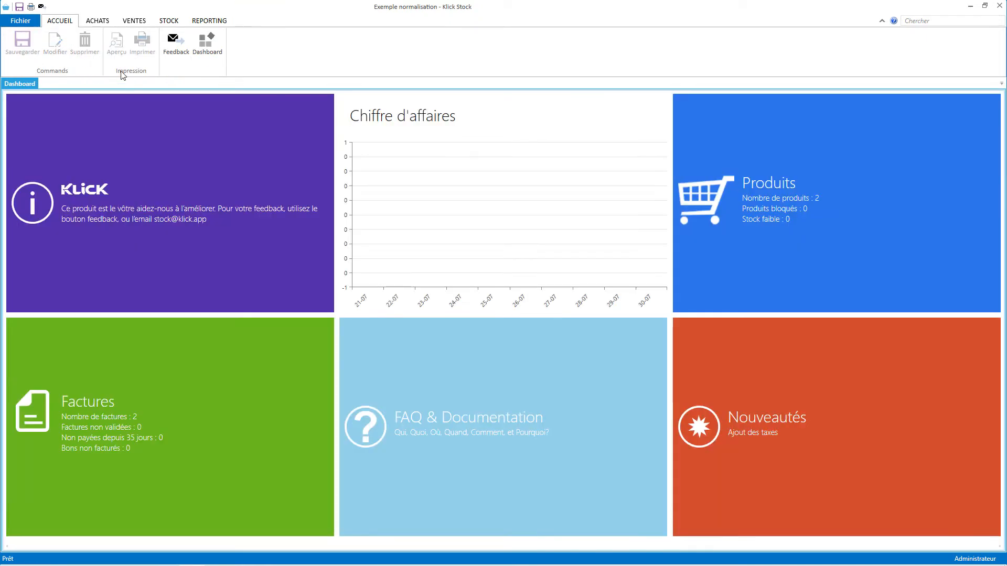
Start a new counter sale, discard it without saving, then go to Fichier.
{"action": "left_click", "coordinate": [139, 23]}
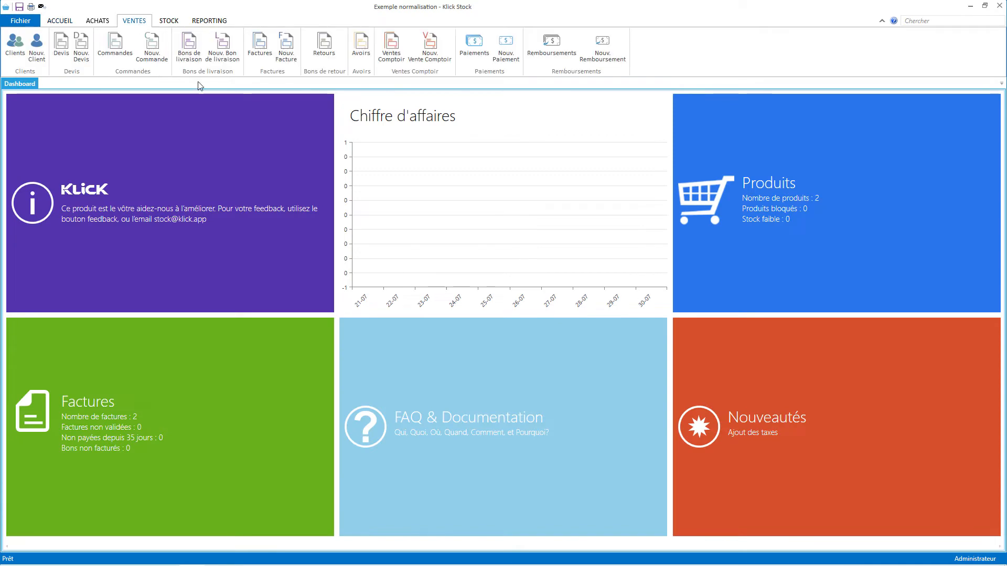
{"action": "left_click", "coordinate": [426, 50]}
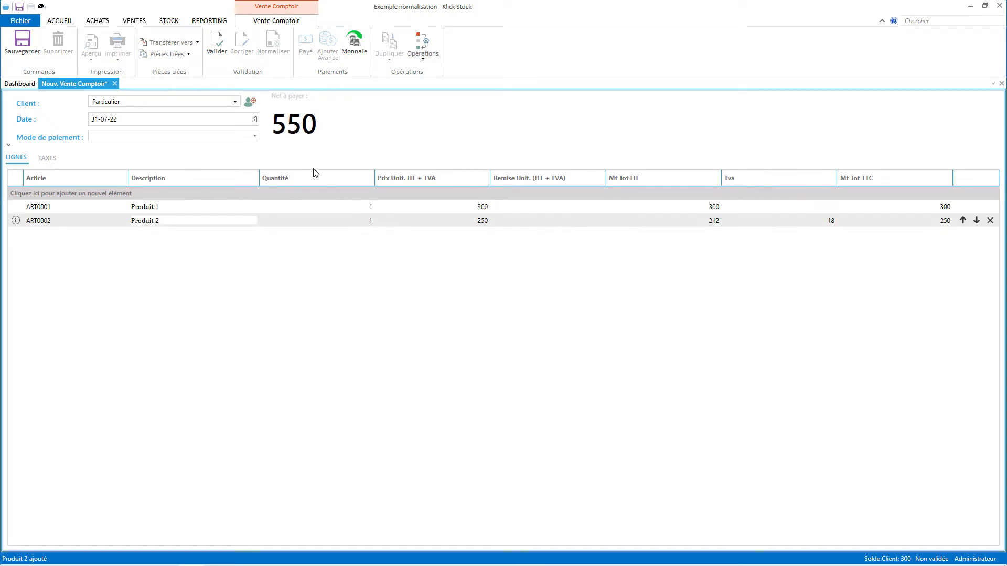
{"action": "left_click", "coordinate": [115, 83]}
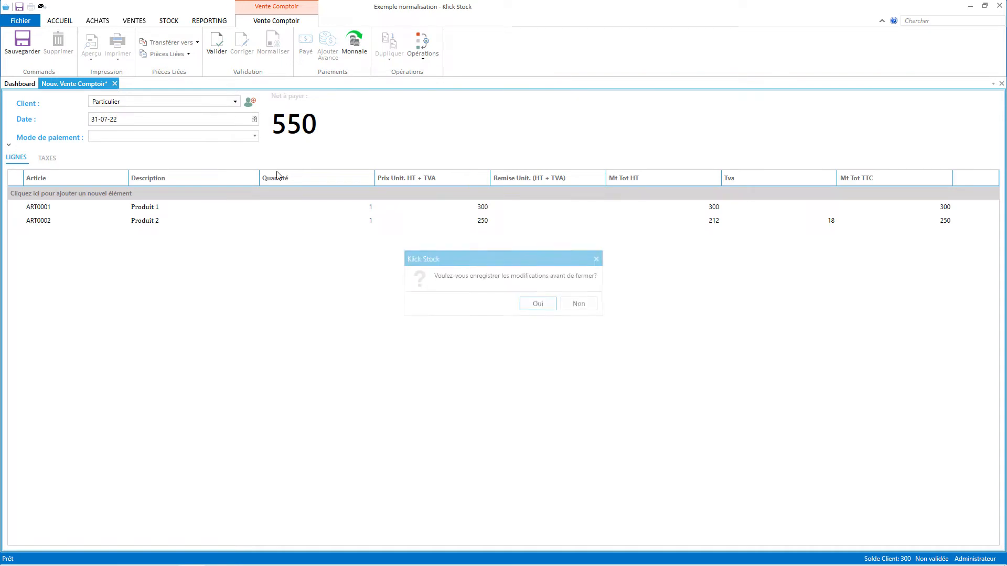
{"action": "left_click", "coordinate": [580, 303]}
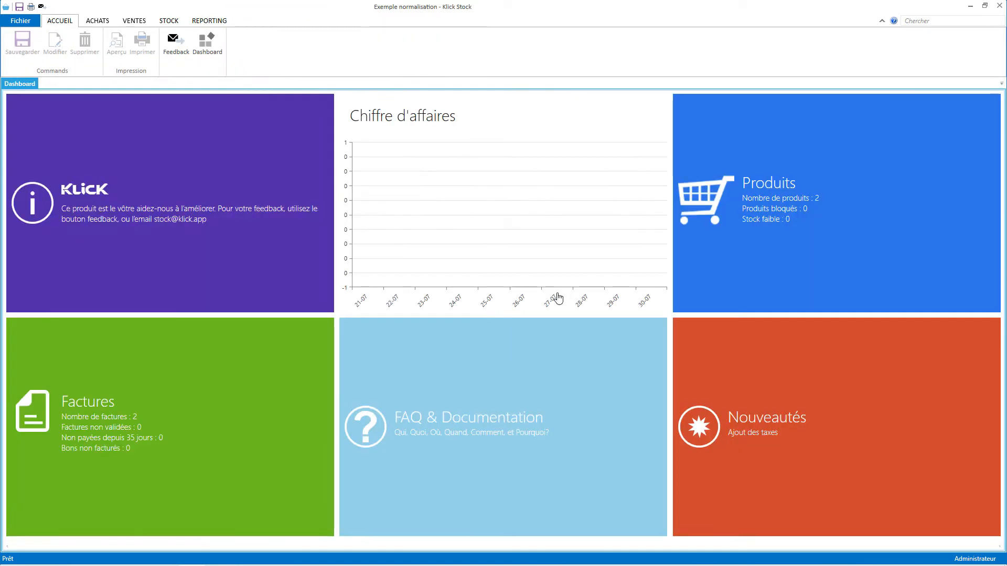
{"action": "left_click", "coordinate": [30, 24]}
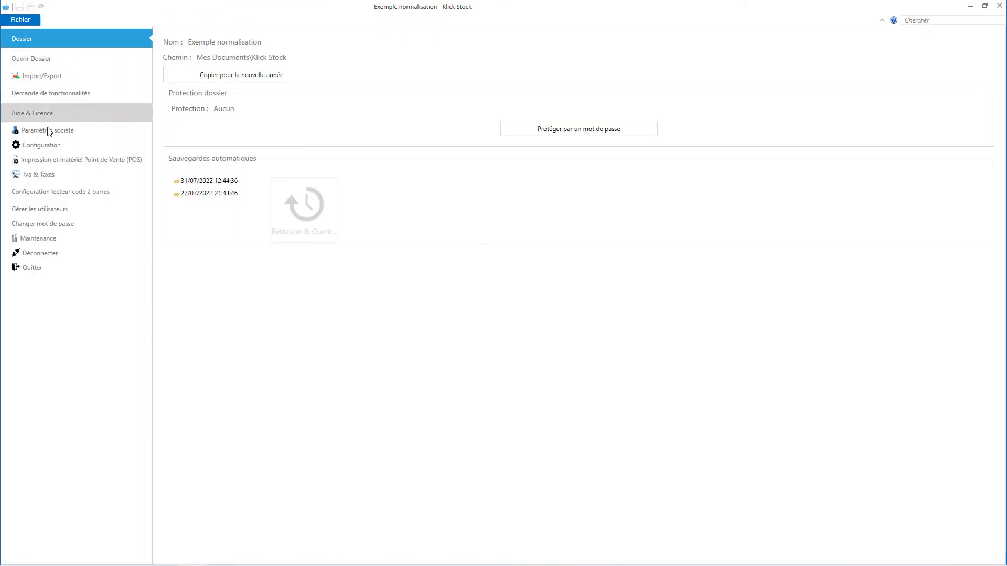
In Configuration > PIÈCES, enable Payer, Normaliser, change calculator and Fermer automatiquement, then save.
{"action": "left_click", "coordinate": [44, 145]}
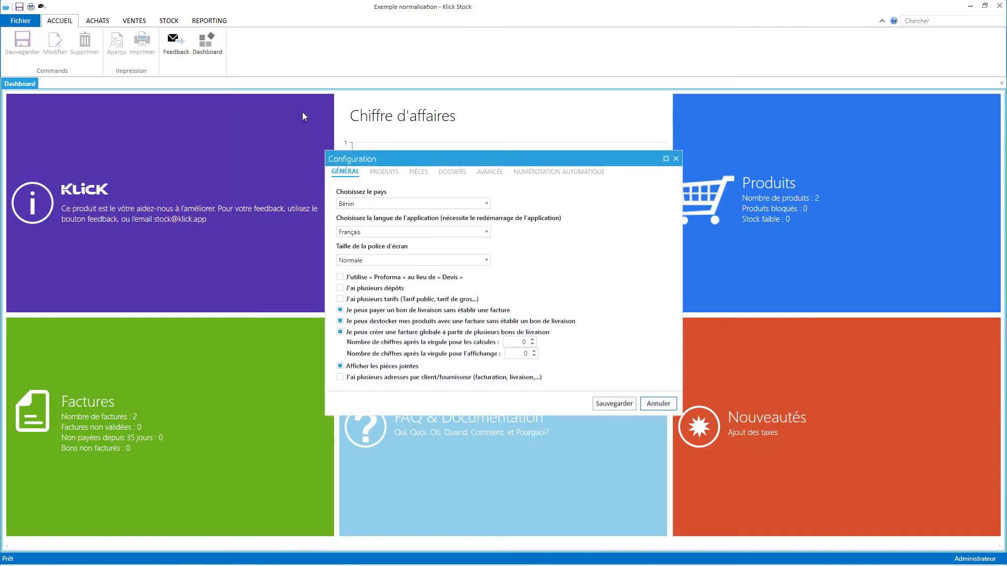
{"action": "left_click", "coordinate": [418, 172]}
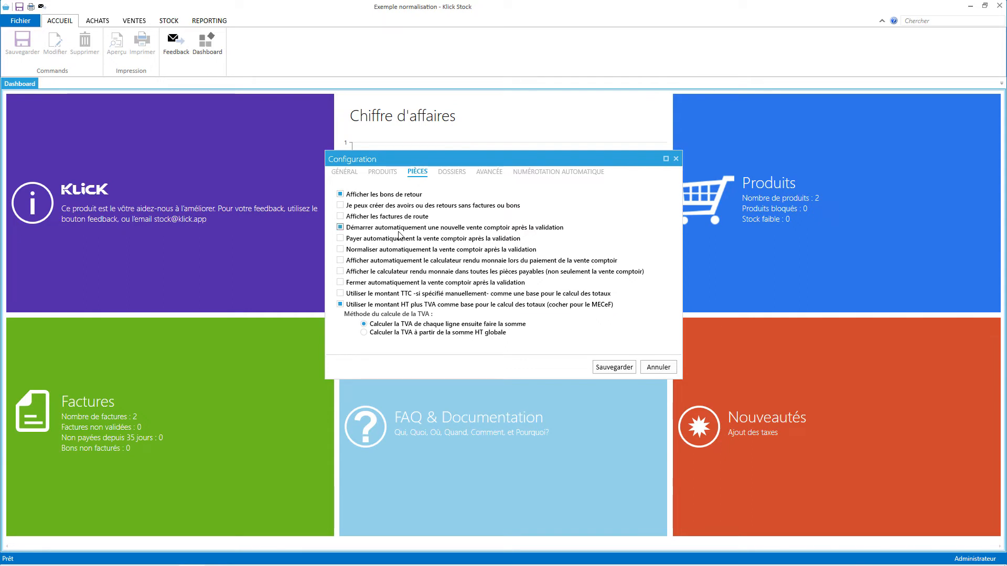
{"action": "left_click", "coordinate": [400, 239]}
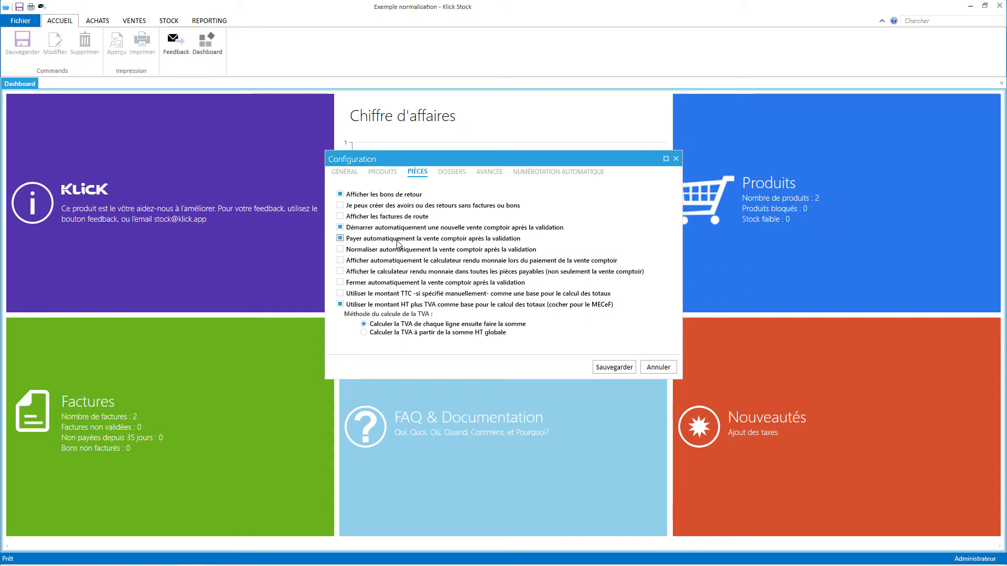
{"action": "left_click", "coordinate": [383, 253]}
{"action": "left_click", "coordinate": [376, 264]}
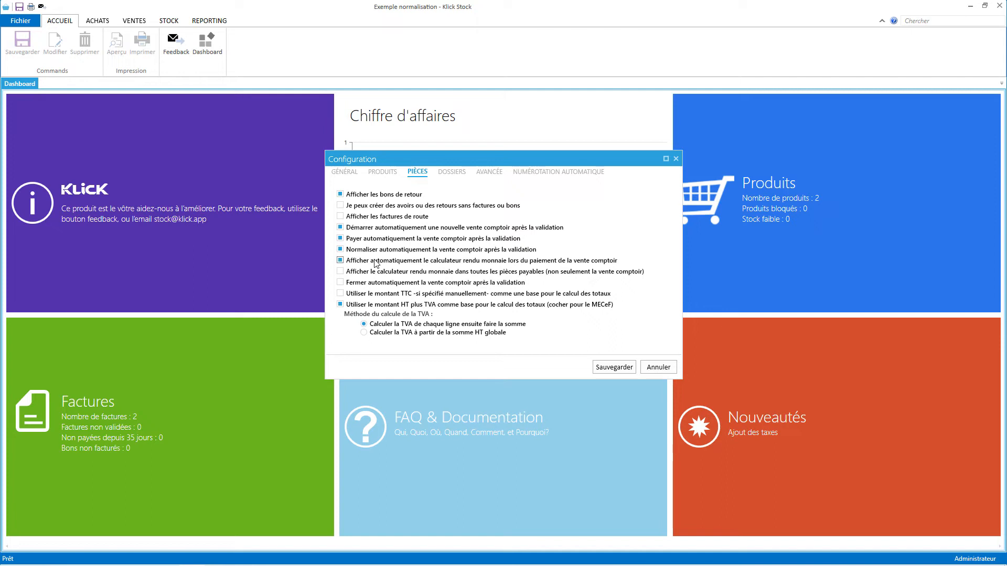
{"action": "left_click", "coordinate": [356, 286]}
{"action": "left_click", "coordinate": [616, 369]}
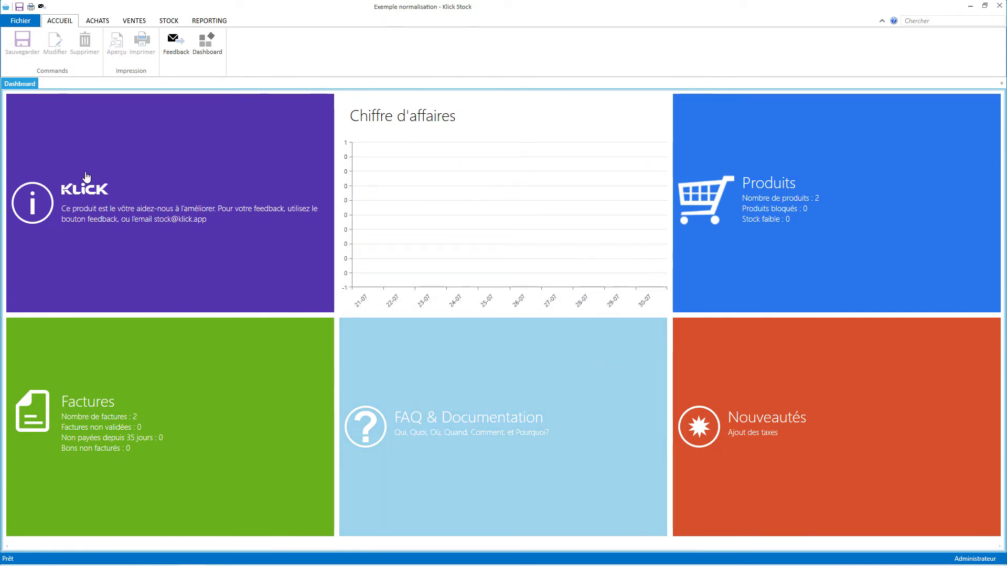
{"action": "left_click", "coordinate": [169, 21]}
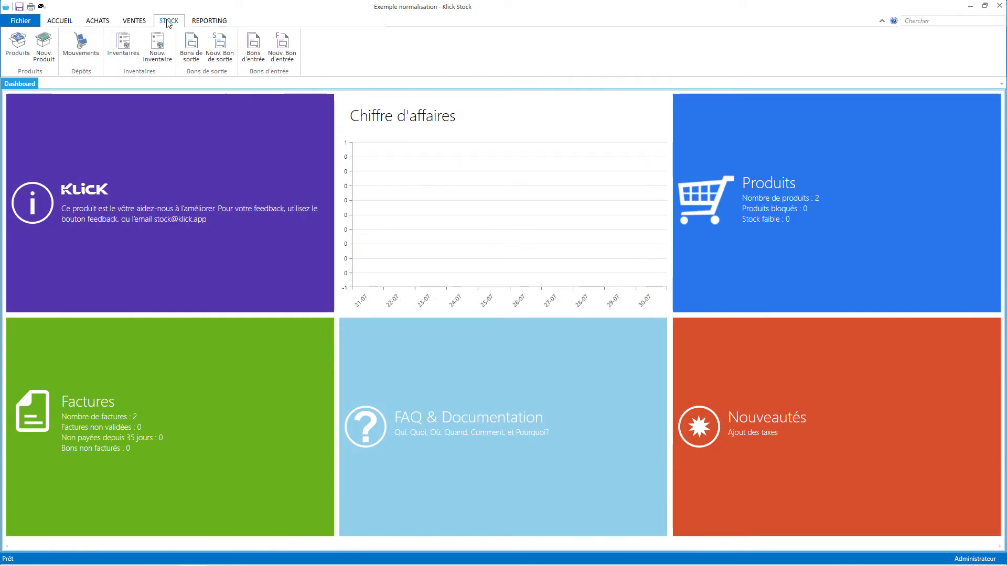
{"action": "left_click", "coordinate": [134, 21]}
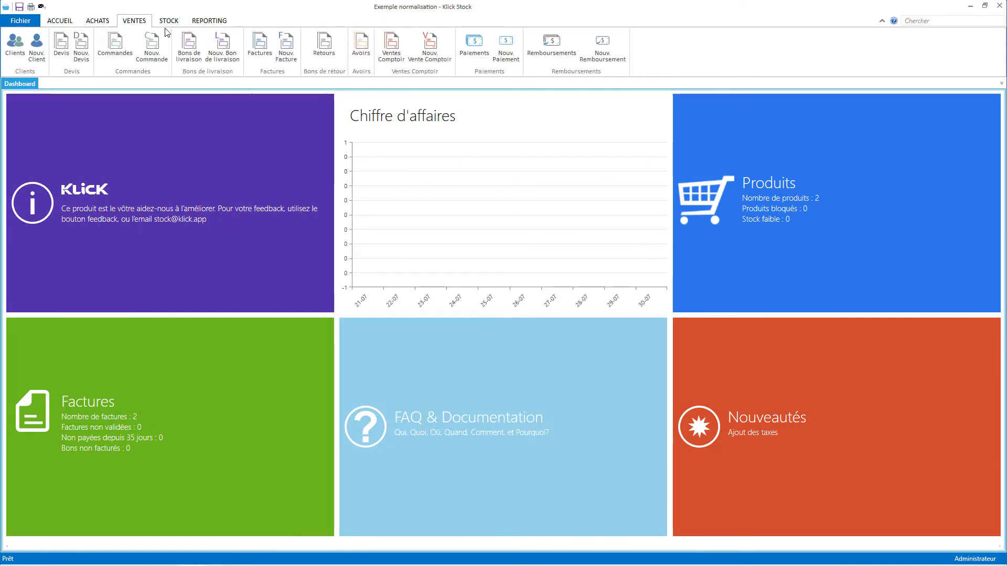
{"action": "left_click", "coordinate": [435, 54]}
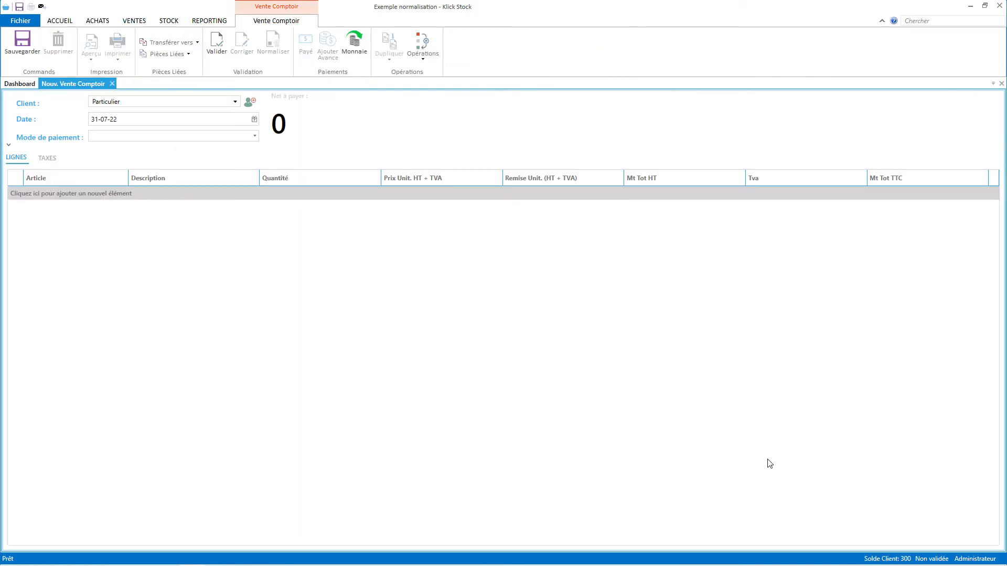
{"action": "type", "text": "ART0001"}
{"action": "key", "text": "Return"}
{"action": "type", "text": "ART0002"}
{"action": "key", "text": "Return"}
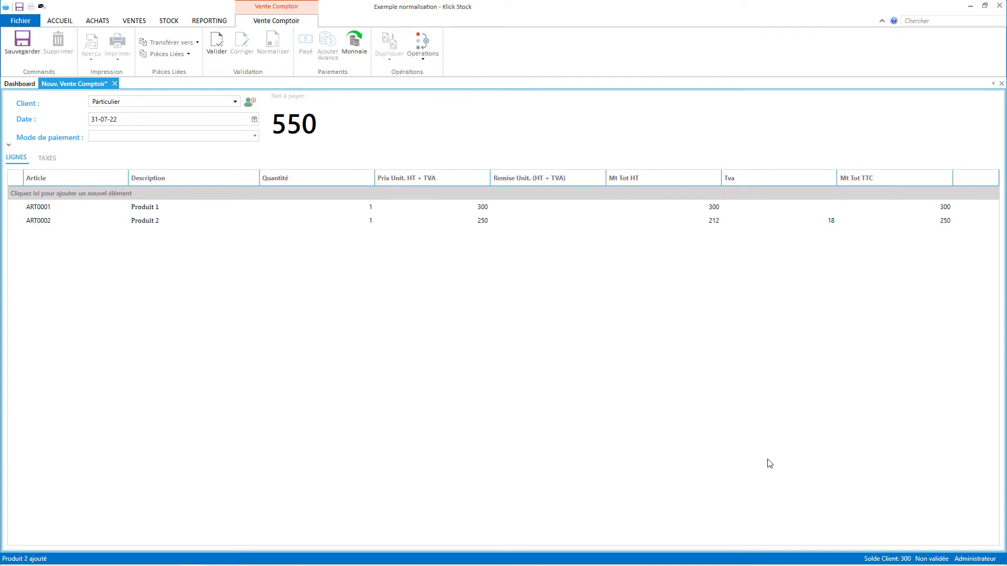
{"action": "type", "text": "ART0002"}
{"action": "key", "text": "Return"}
{"action": "type", "text": "5460575976"}
{"action": "key", "text": "Return"}
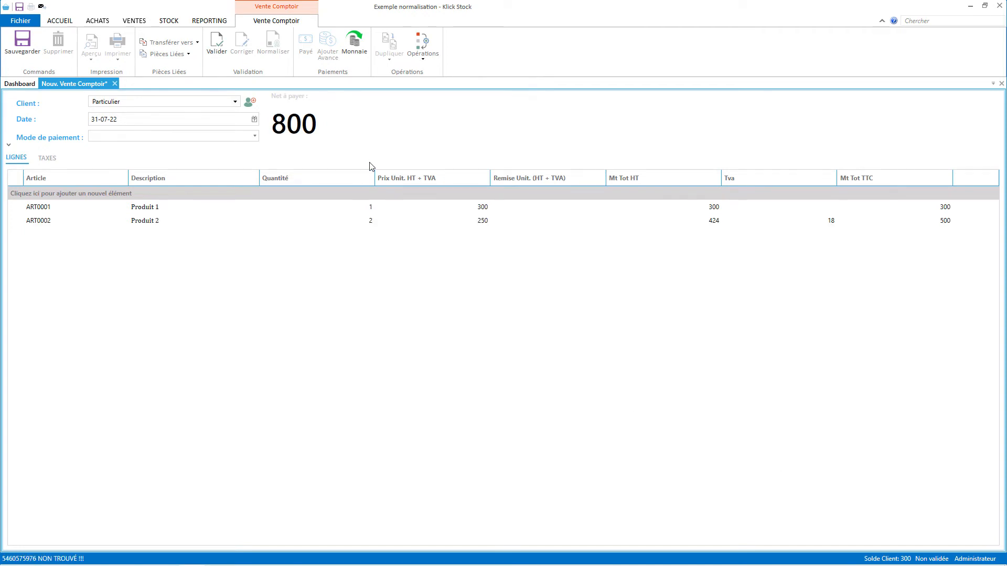
Validate the sale, pay 850 CFA for 50 change, and discard the following empty sale.
{"action": "left_click", "coordinate": [223, 42]}
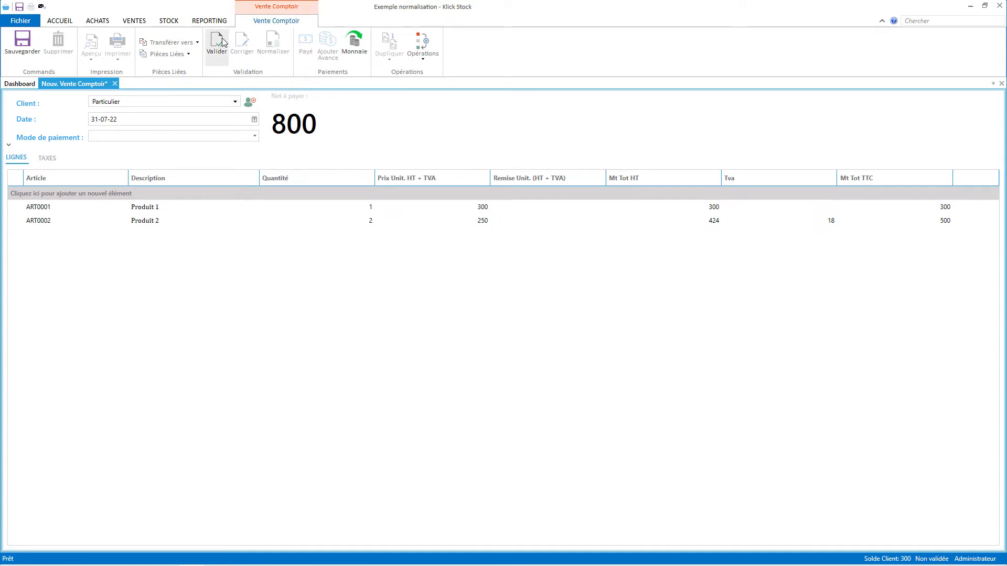
{"action": "left_click", "coordinate": [223, 42]}
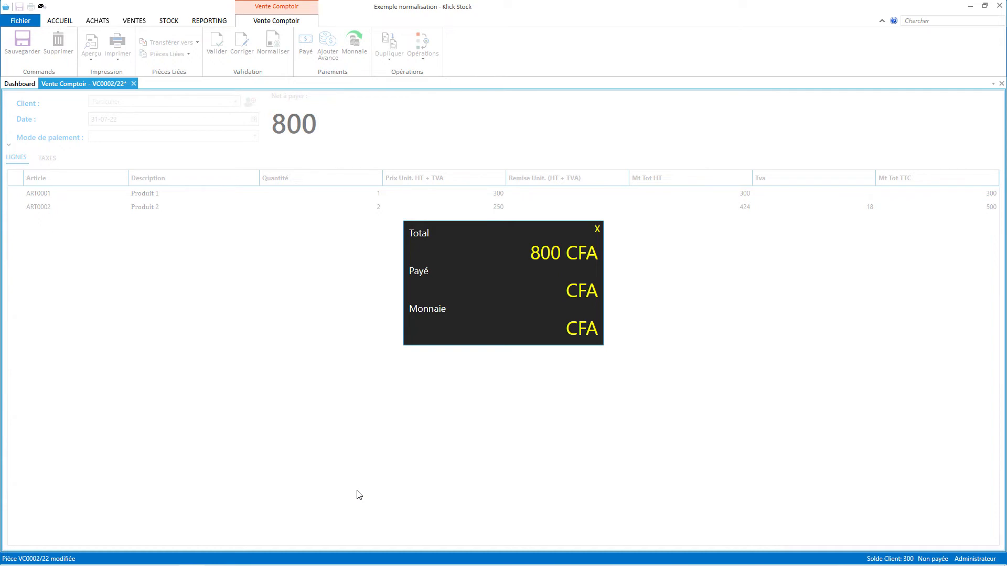
{"action": "type", "text": "850"}
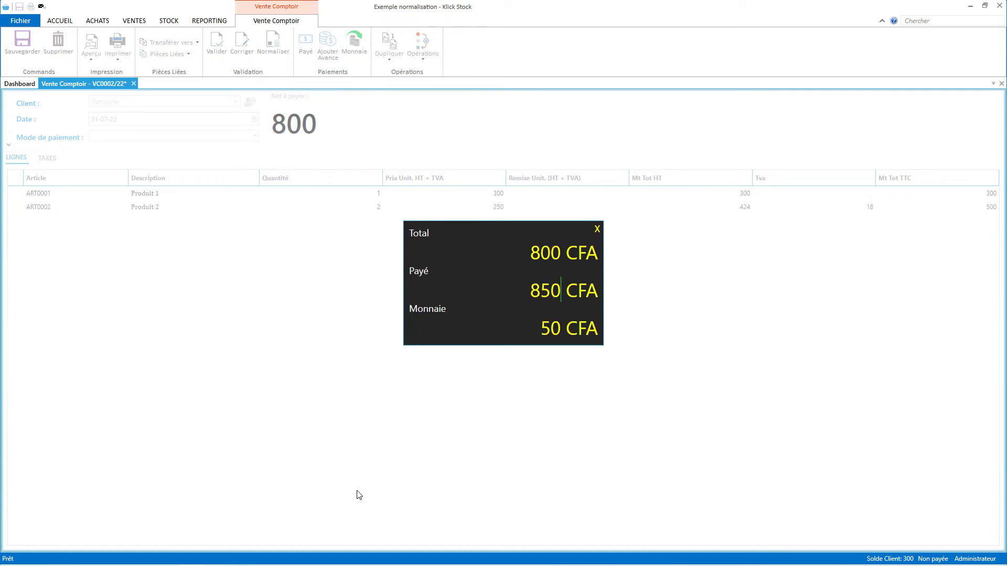
{"action": "key", "text": "Return"}
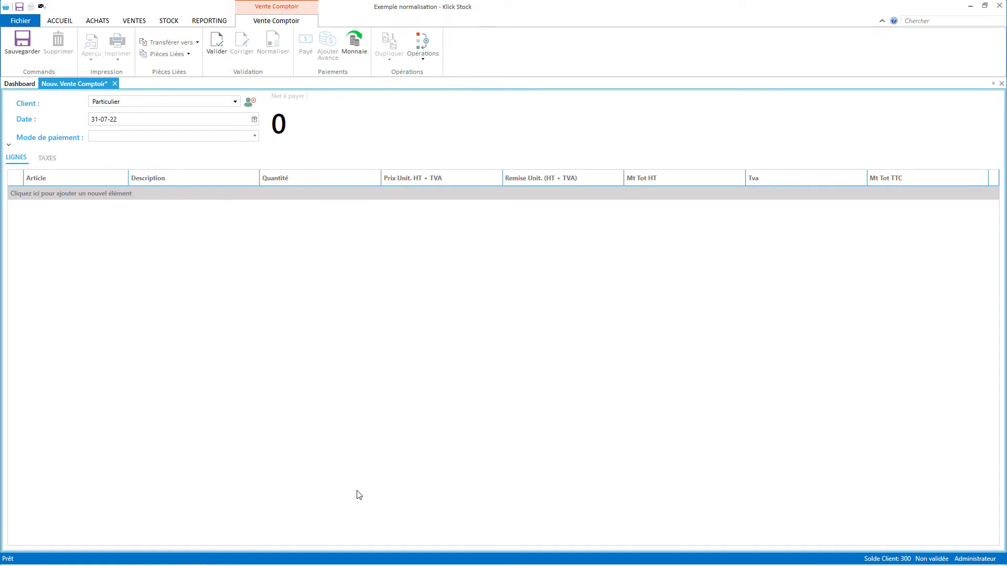
{"action": "left_click", "coordinate": [115, 84]}
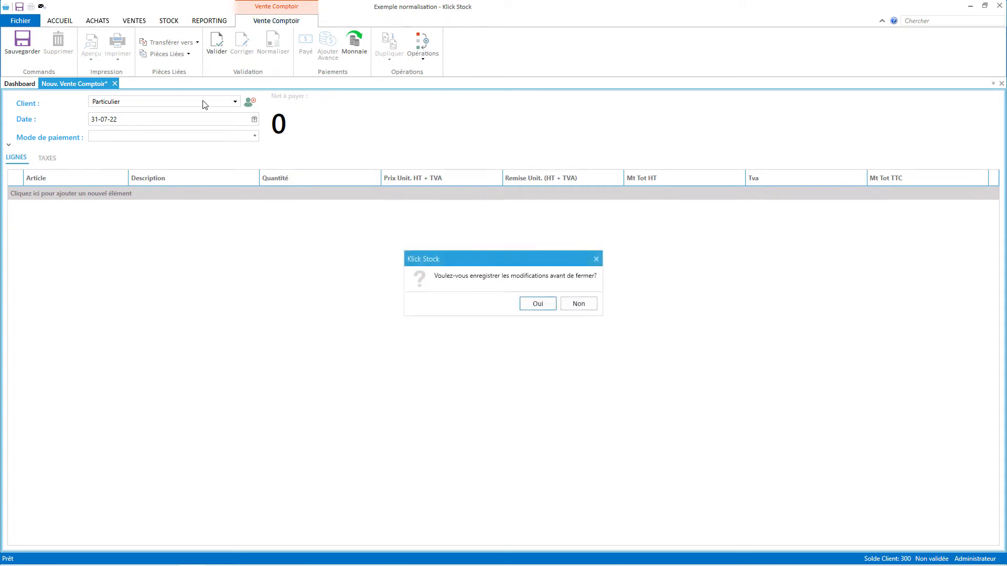
{"action": "left_click", "coordinate": [577, 305]}
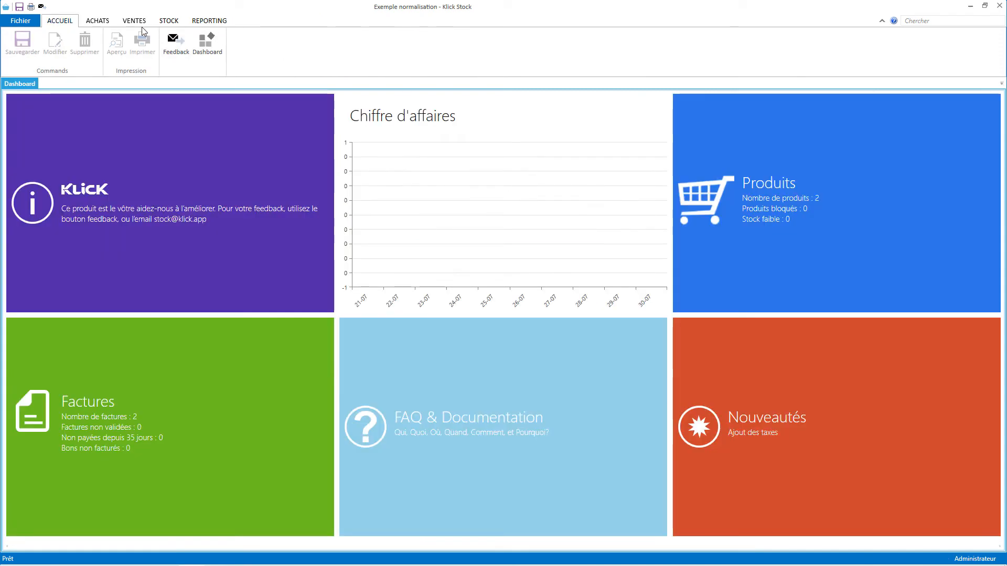
Open counter sale VC0001/22 from the Ventes Comptoir list, then the POS printing settings.
{"action": "left_click", "coordinate": [134, 20]}
{"action": "left_click", "coordinate": [391, 46]}
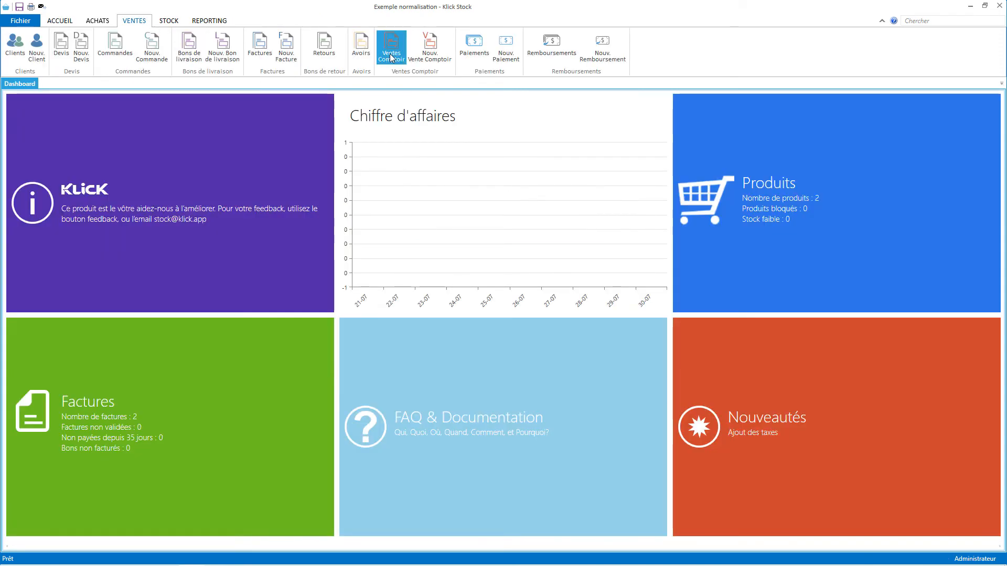
{"action": "double_click", "coordinate": [155, 132]}
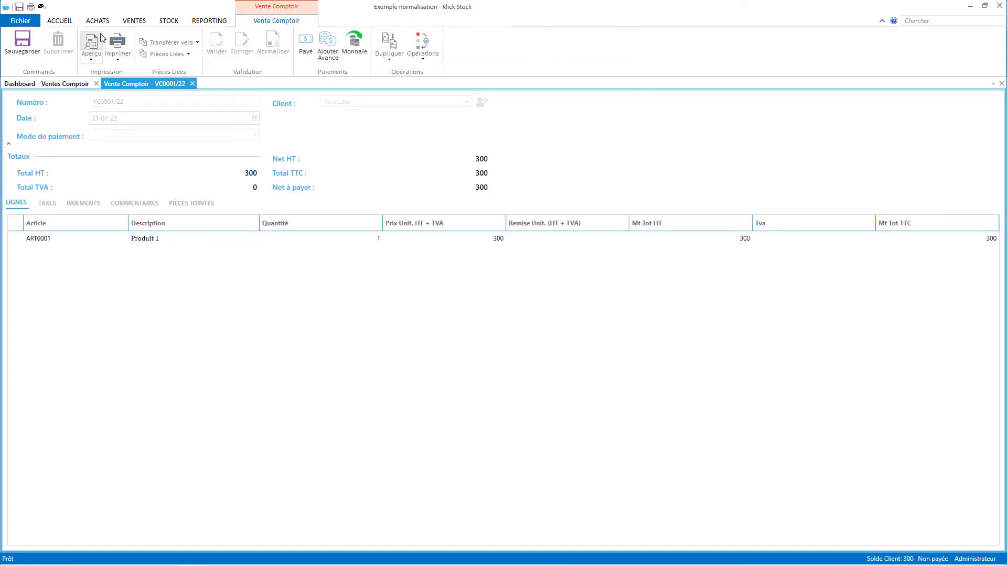
{"action": "left_click", "coordinate": [36, 21]}
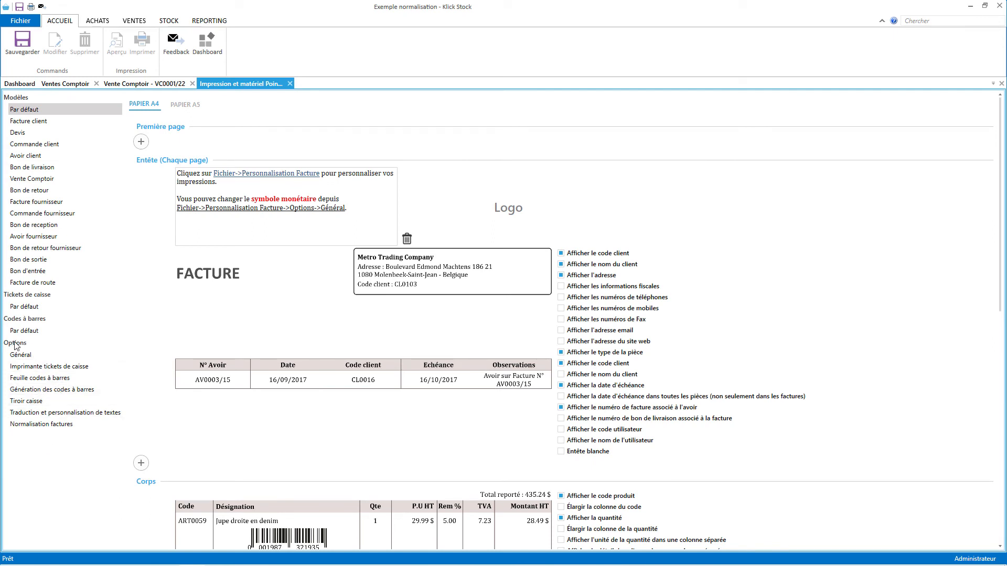
Enable receipt printing on POS-80-Series with auto-print after counter-sale normalisation, and save.
{"action": "left_click", "coordinate": [72, 367]}
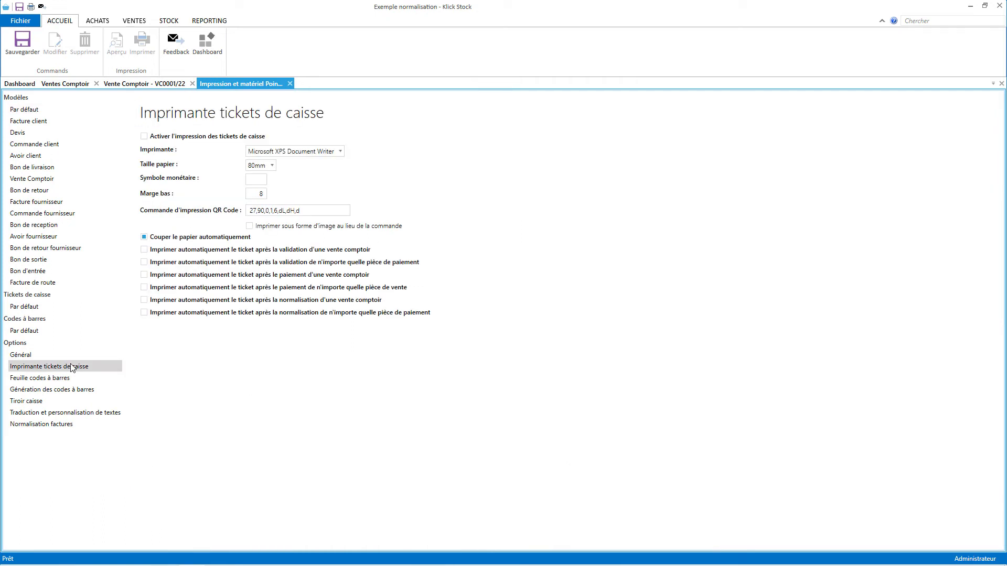
{"action": "left_click", "coordinate": [200, 137]}
{"action": "left_click", "coordinate": [329, 152]}
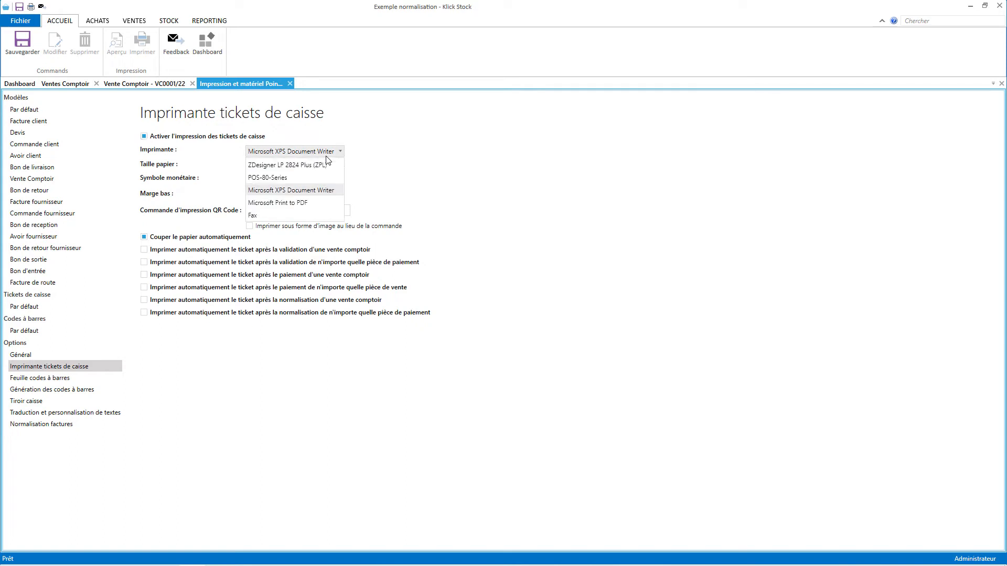
{"action": "left_click", "coordinate": [289, 179]}
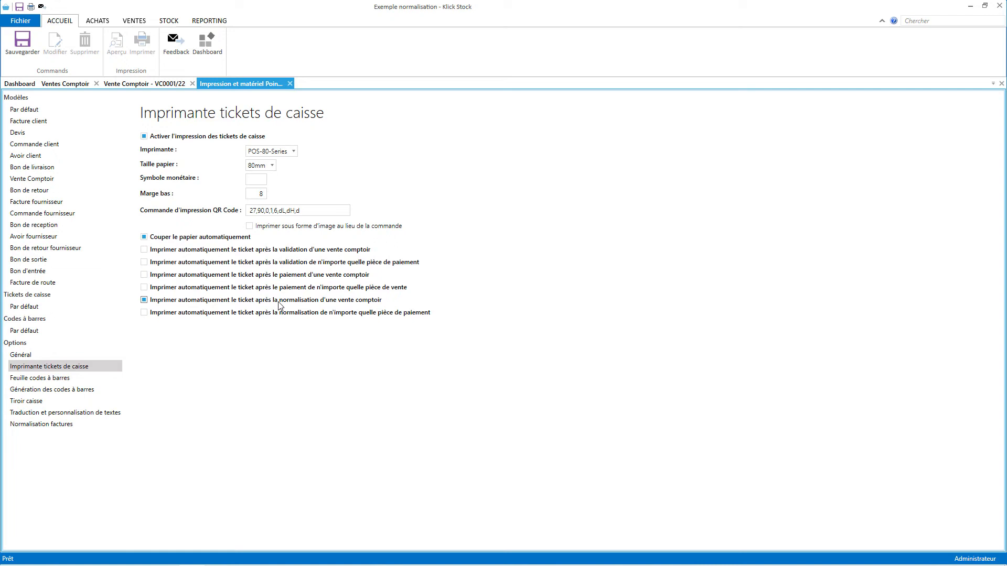
{"action": "left_click", "coordinate": [292, 302]}
{"action": "left_click", "coordinate": [282, 303]}
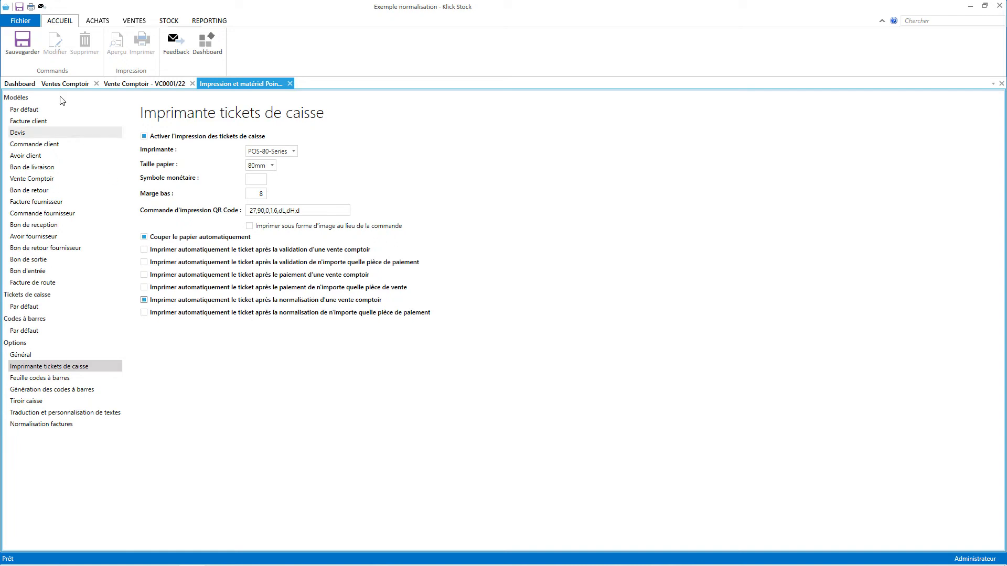
{"action": "left_click", "coordinate": [23, 41]}
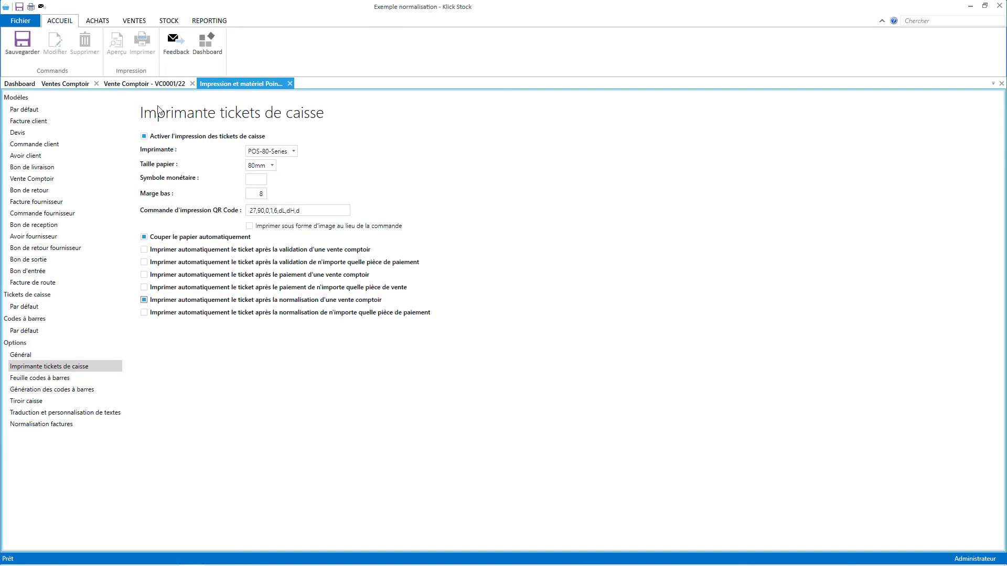
{"action": "left_click", "coordinate": [136, 85]}
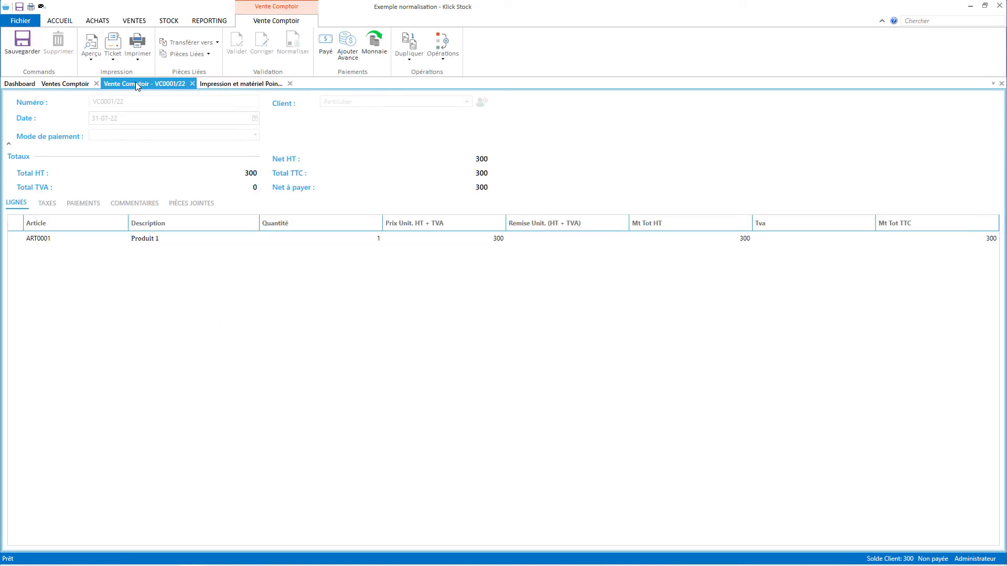
Print the VC0001/22 receipt ticket and return to the receipt-printer settings.
{"action": "left_click", "coordinate": [116, 43]}
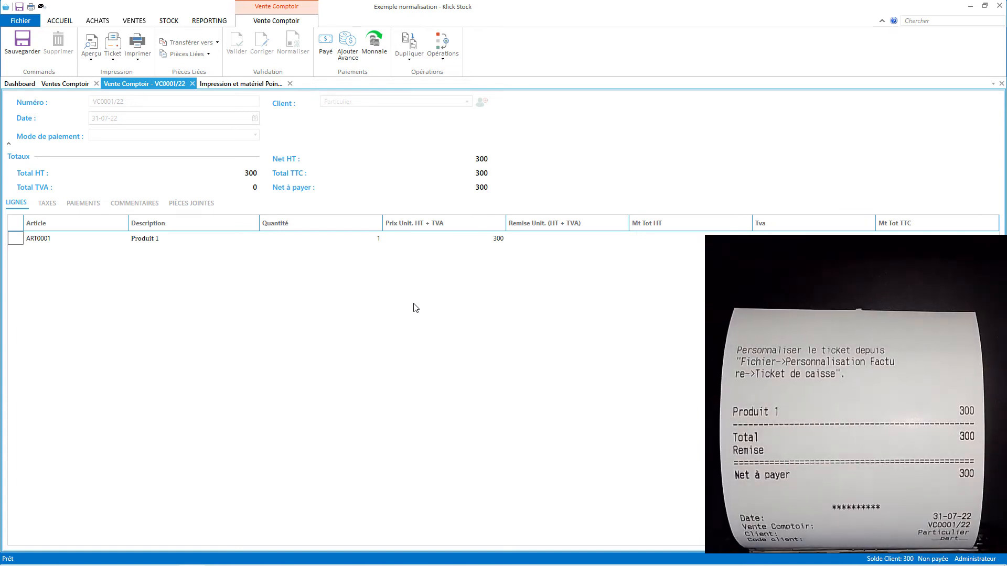
{"action": "left_click", "coordinate": [219, 86]}
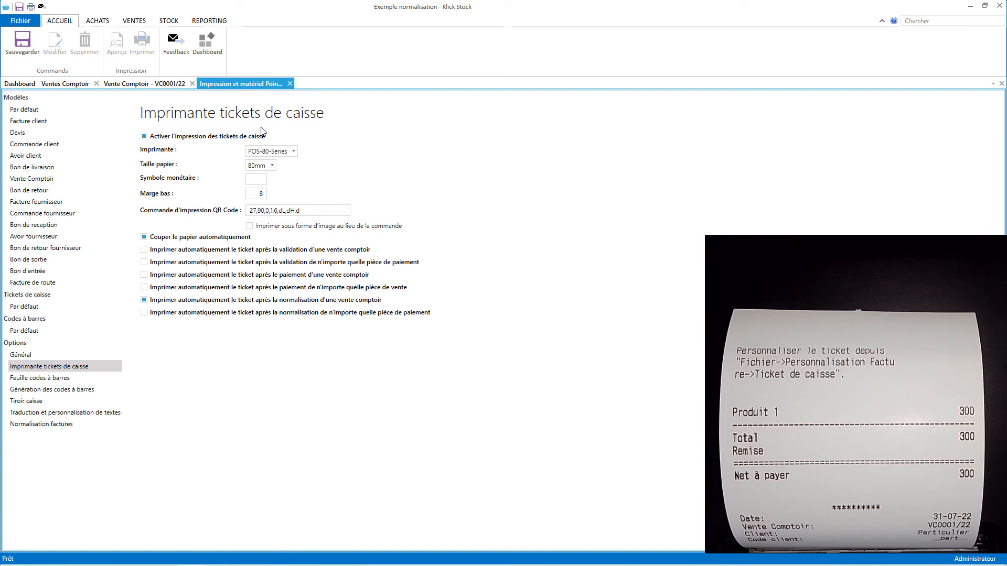
In the default receipt layout, add a footer block showing the totals.
{"action": "left_click", "coordinate": [26, 305]}
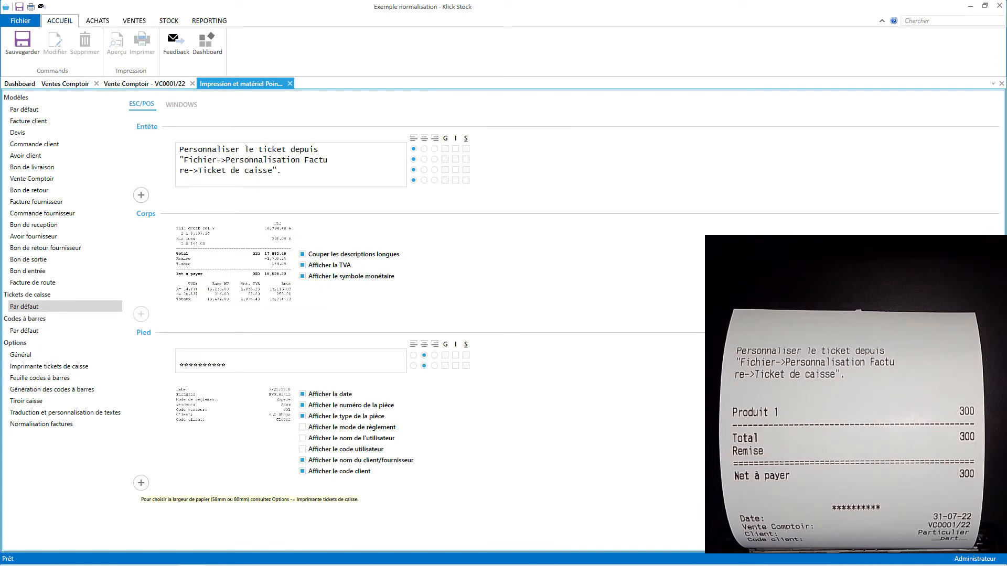
{"action": "left_click", "coordinate": [141, 482]}
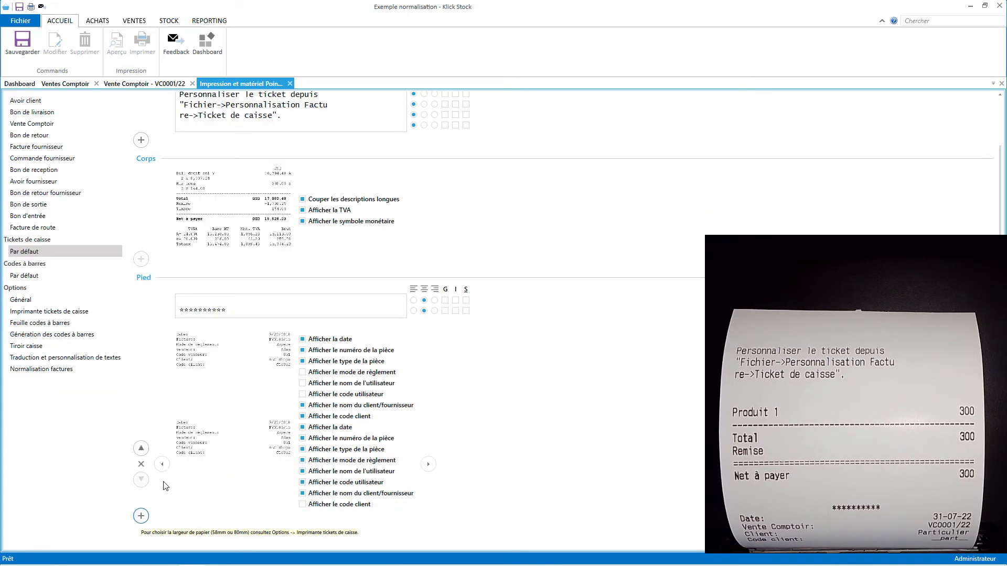
{"action": "left_click", "coordinate": [433, 469]}
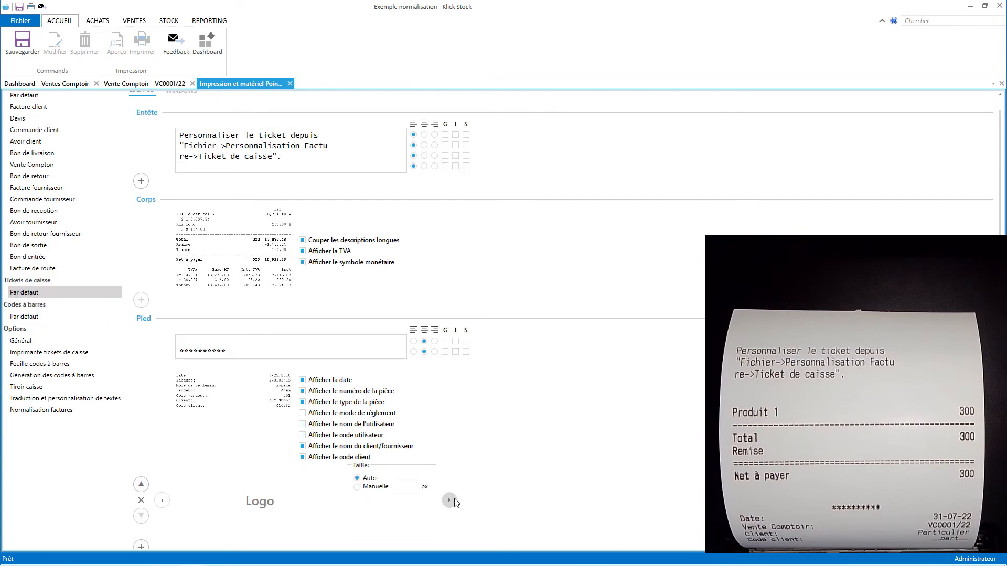
{"action": "left_click", "coordinate": [454, 499]}
{"action": "left_click", "coordinate": [569, 484]}
{"action": "left_click", "coordinate": [564, 487]}
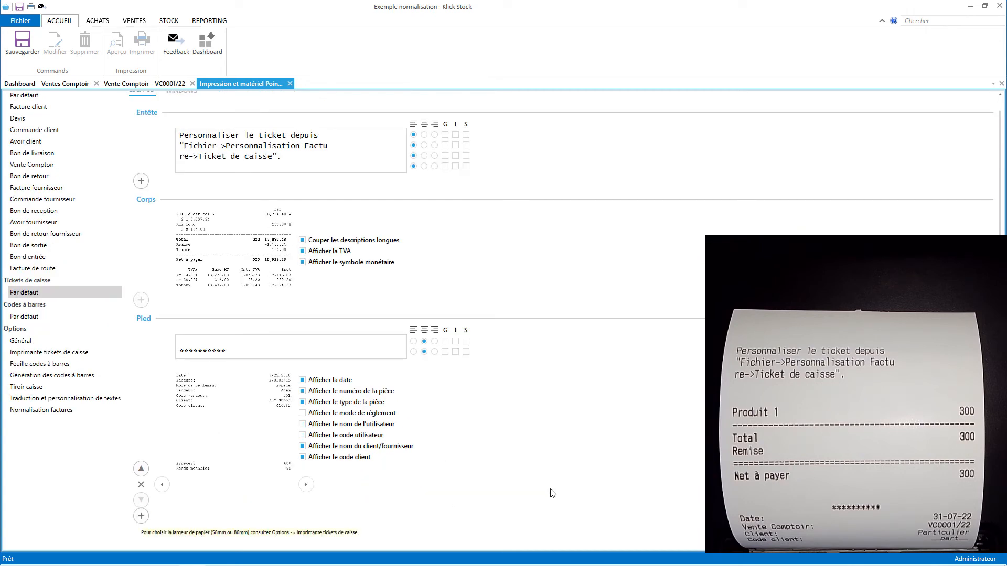
{"action": "left_click", "coordinate": [306, 484]}
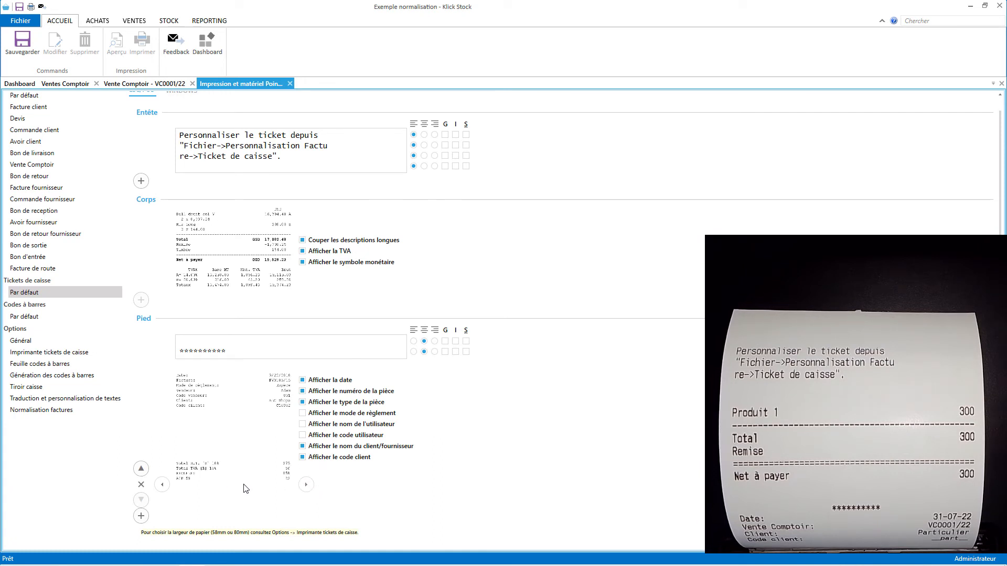
Add a second footer block showing cash and change.
{"action": "left_click", "coordinate": [141, 516]}
{"action": "left_click", "coordinate": [431, 550]}
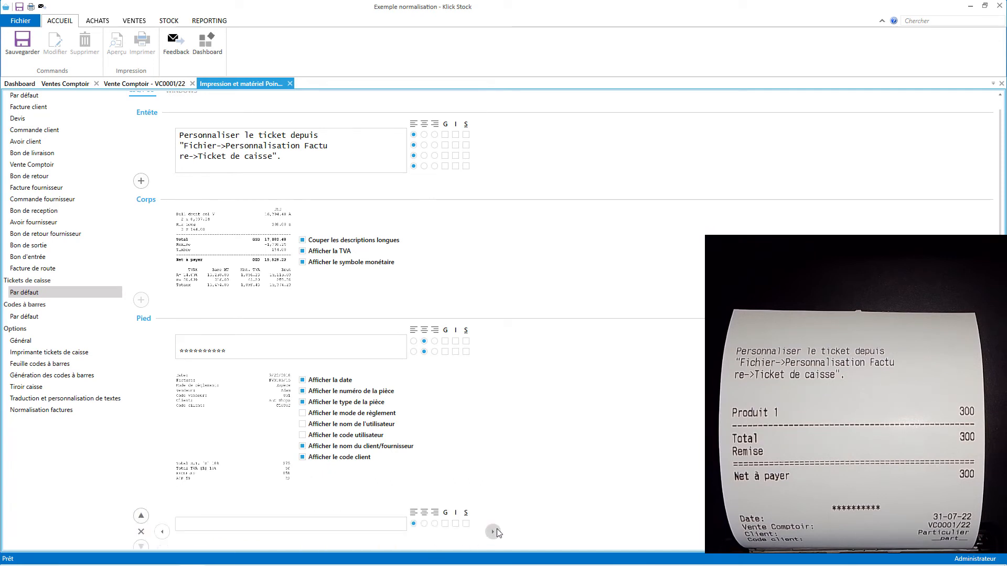
{"action": "left_click", "coordinate": [494, 531]}
{"action": "left_click", "coordinate": [451, 548]}
{"action": "left_click", "coordinate": [533, 534]}
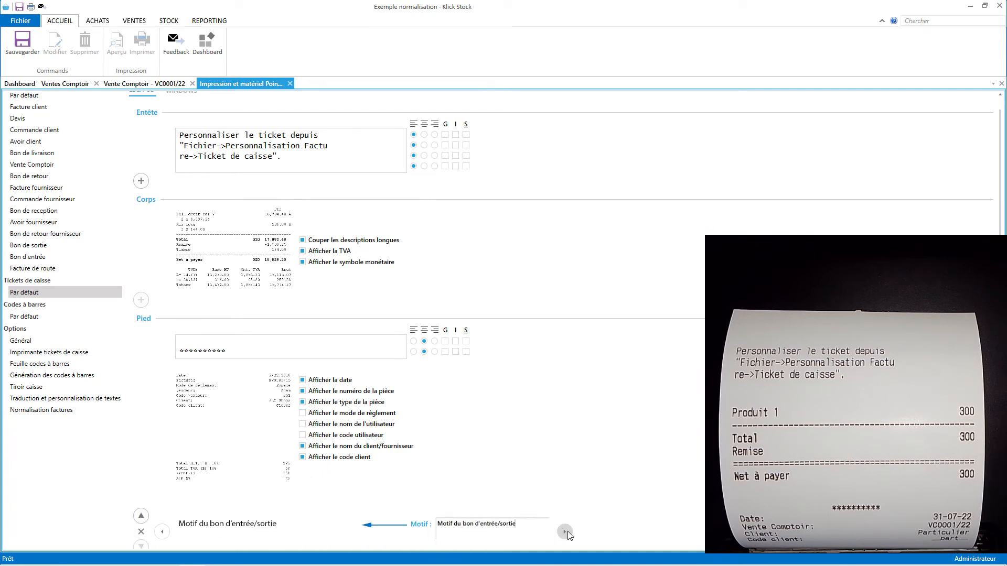
{"action": "left_click", "coordinate": [564, 532]}
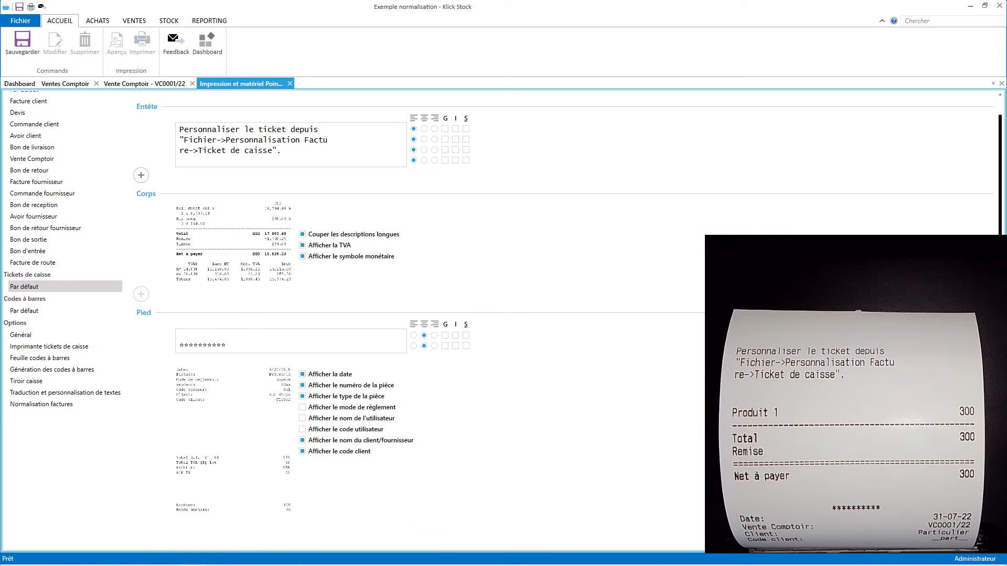
Add a final footer block containing the fiscal QR code.
{"action": "scroll", "coordinate": [140, 469], "scroll_direction": "down", "scroll_amount": 1}
{"action": "left_click", "coordinate": [141, 515]}
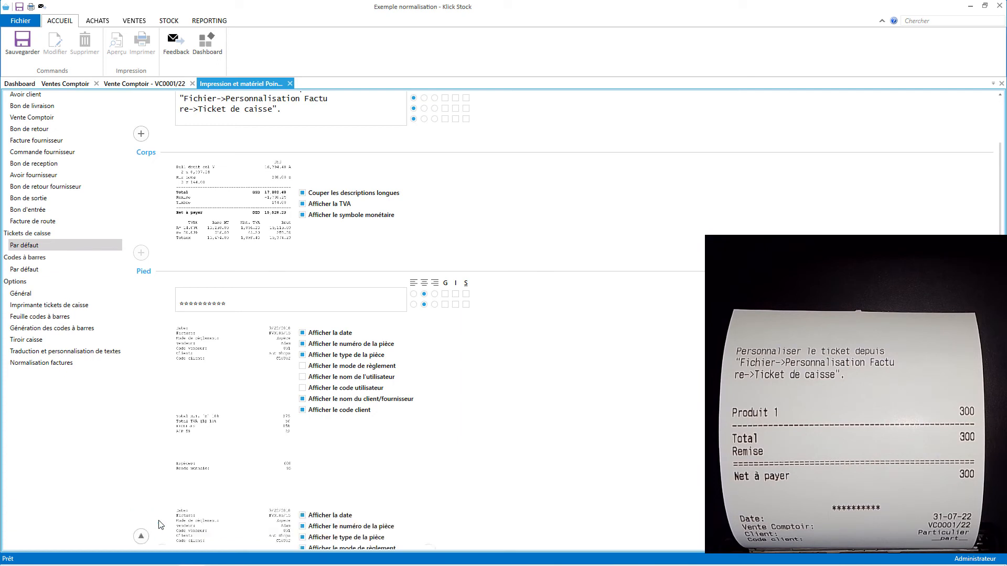
{"action": "left_click_drag", "start_coordinate": [1000, 378], "coordinate": [1000, 446]}
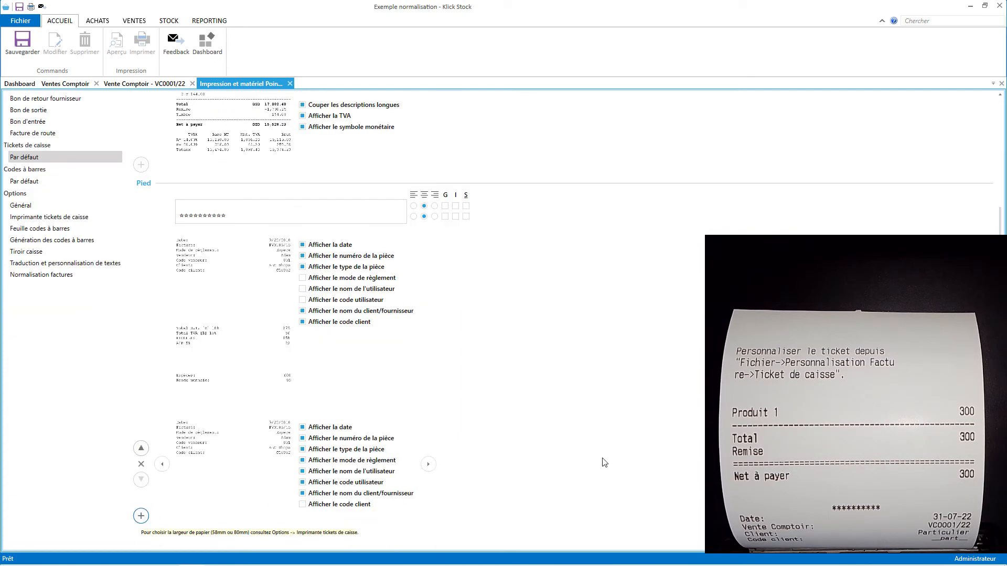
{"action": "left_click", "coordinate": [428, 465]}
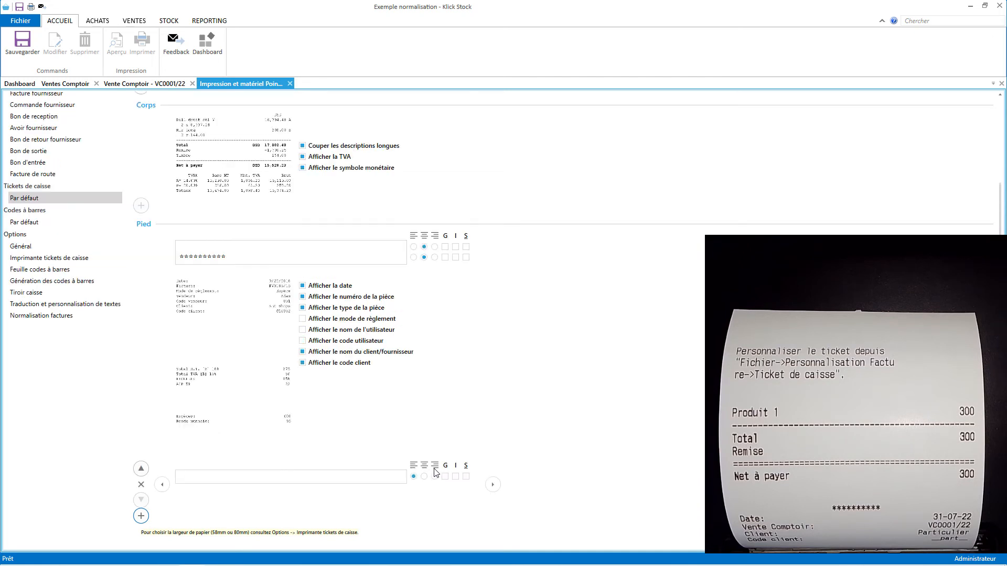
{"action": "left_click", "coordinate": [493, 488]}
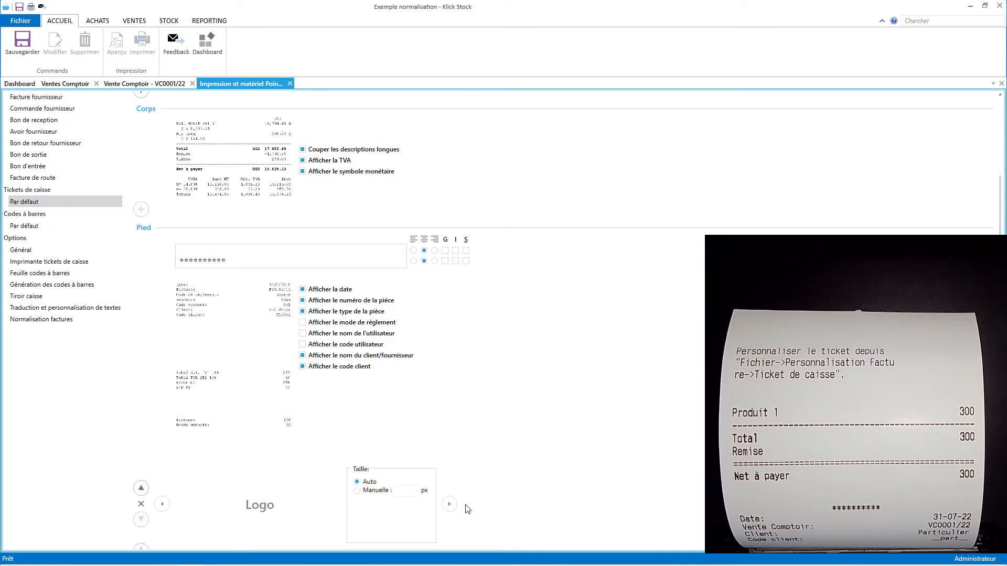
{"action": "left_click", "coordinate": [451, 502]}
{"action": "left_click", "coordinate": [564, 488]}
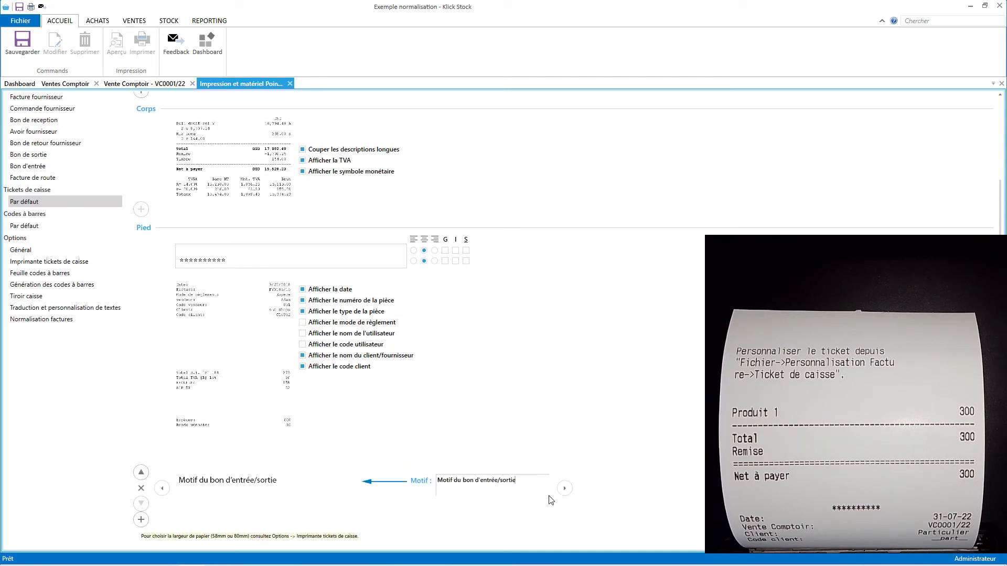
{"action": "left_click", "coordinate": [564, 488]}
{"action": "left_click", "coordinate": [306, 489]}
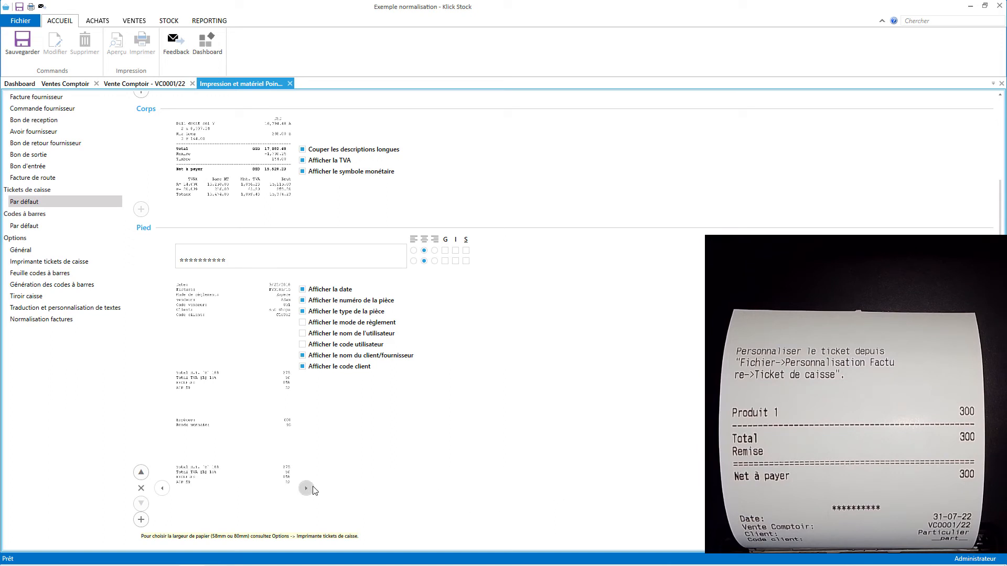
{"action": "left_click", "coordinate": [307, 489]}
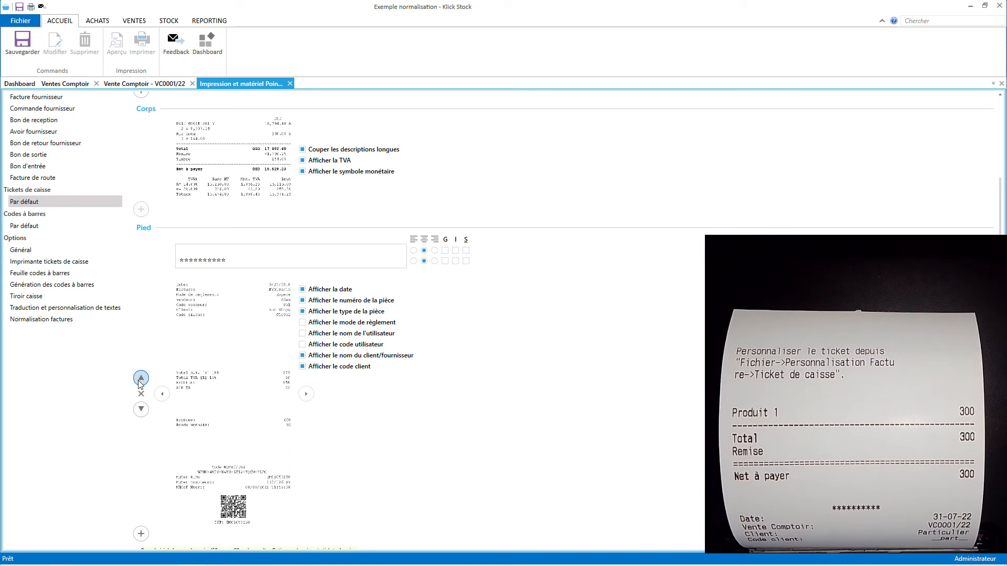
Move totals to the footer's top and cash and change above the document details.
{"action": "left_click", "coordinate": [141, 378]}
{"action": "mouse_move", "coordinate": [145, 294]}
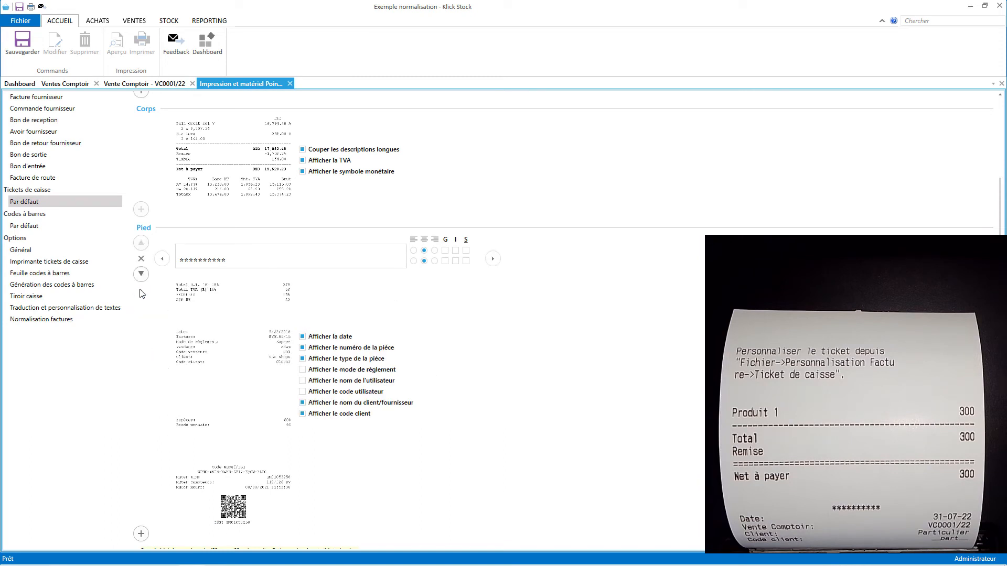
{"action": "left_click", "coordinate": [142, 291]}
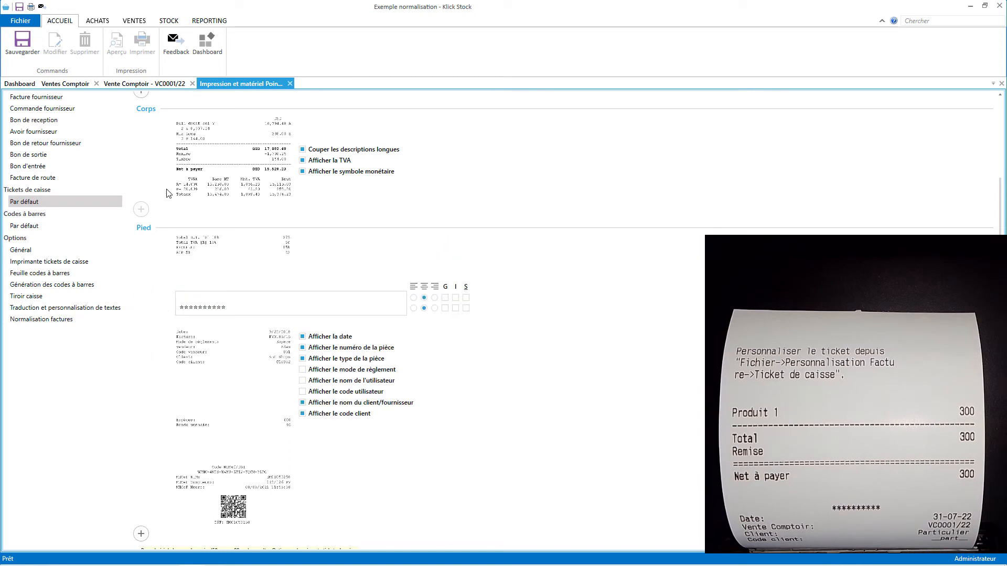
{"action": "mouse_move", "coordinate": [312, 163]}
{"action": "mouse_move", "coordinate": [181, 432]}
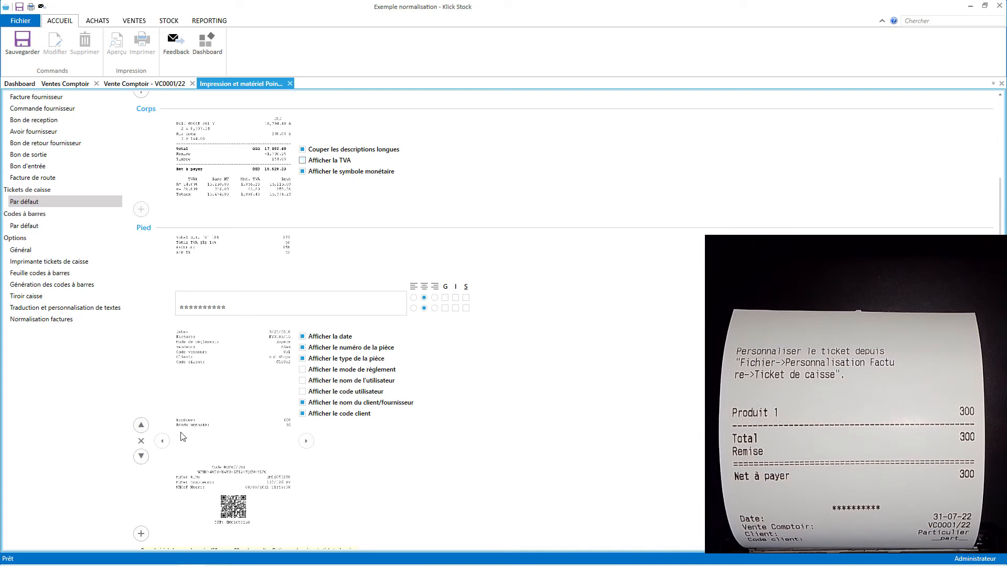
{"action": "left_click", "coordinate": [142, 426]}
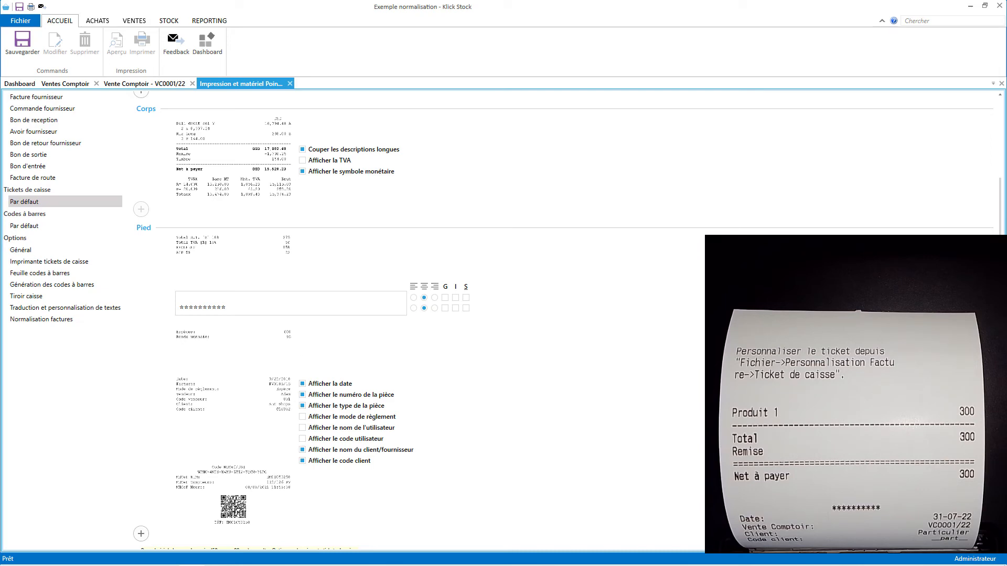
Delete the placeholder header text and make the header's first line bold.
{"action": "scroll", "coordinate": [303, 200], "scroll_direction": "up", "scroll_amount": 5}
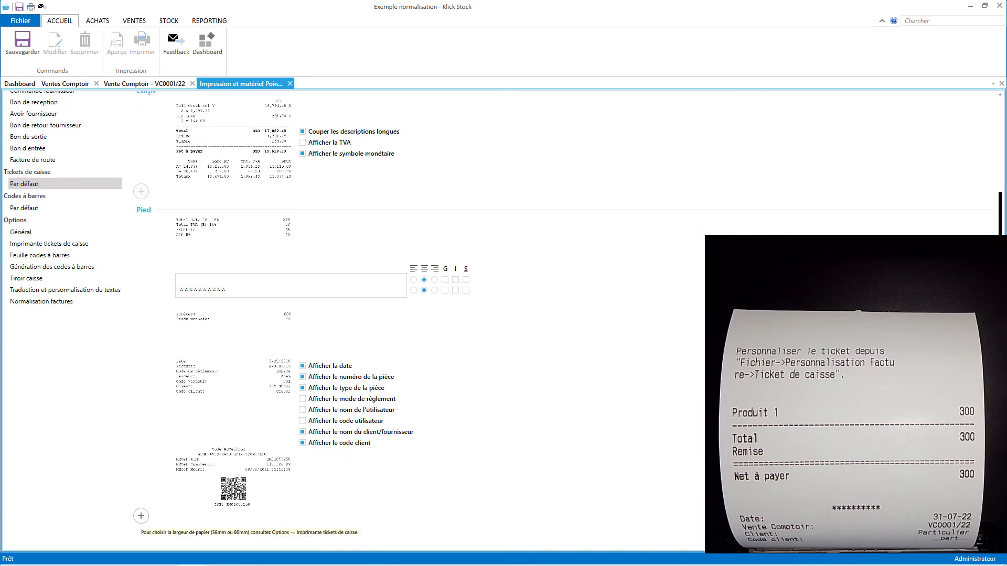
{"action": "left_click_drag", "start_coordinate": [286, 173], "coordinate": [148, 142]}
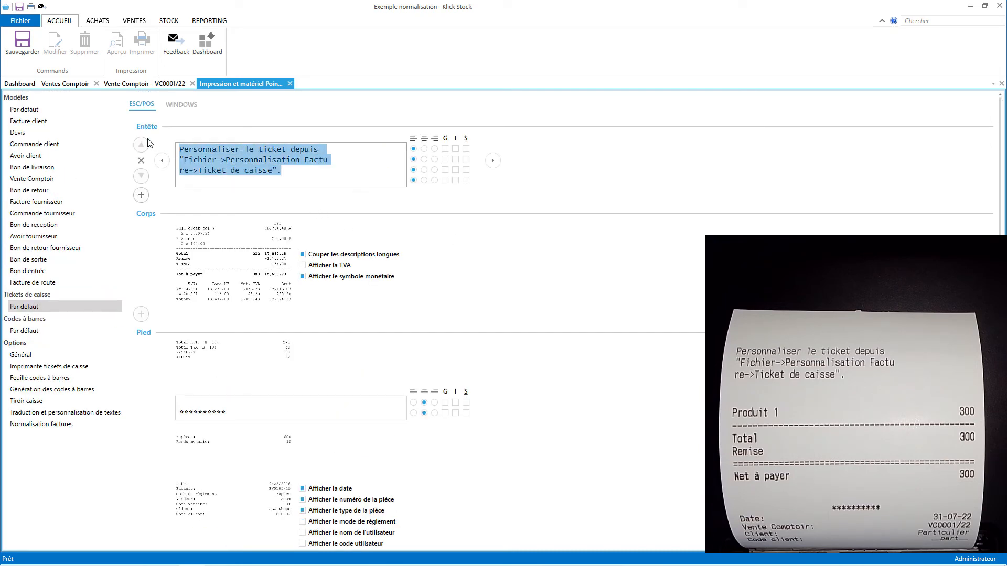
{"action": "key", "text": "BackSpace"}
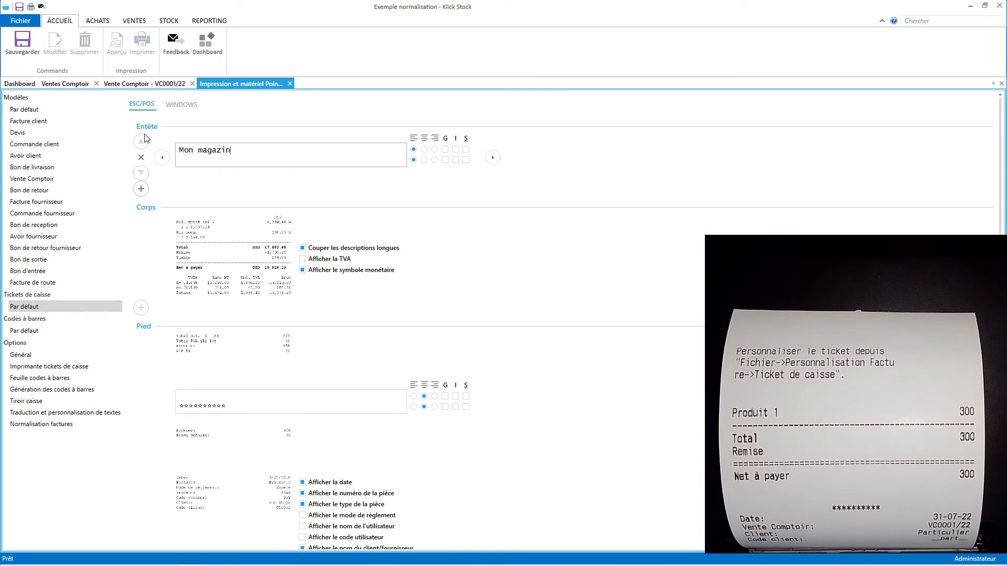
{"action": "left_click", "coordinate": [445, 149]}
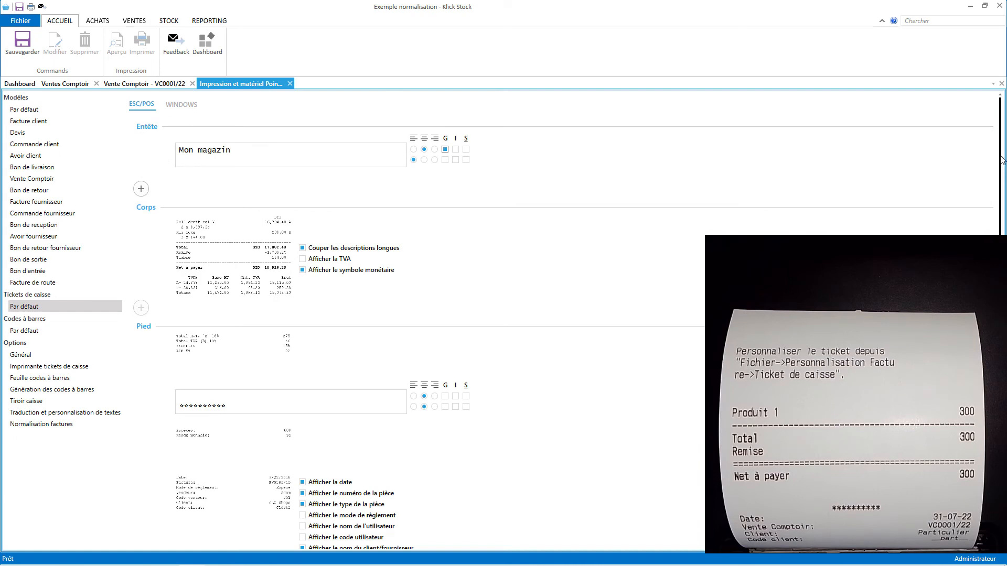
Add a centred footer text block: an asterisk line and 'Merci pour votre visite', then save.
{"action": "scroll", "coordinate": [1001, 160], "scroll_direction": "down", "scroll_amount": 3}
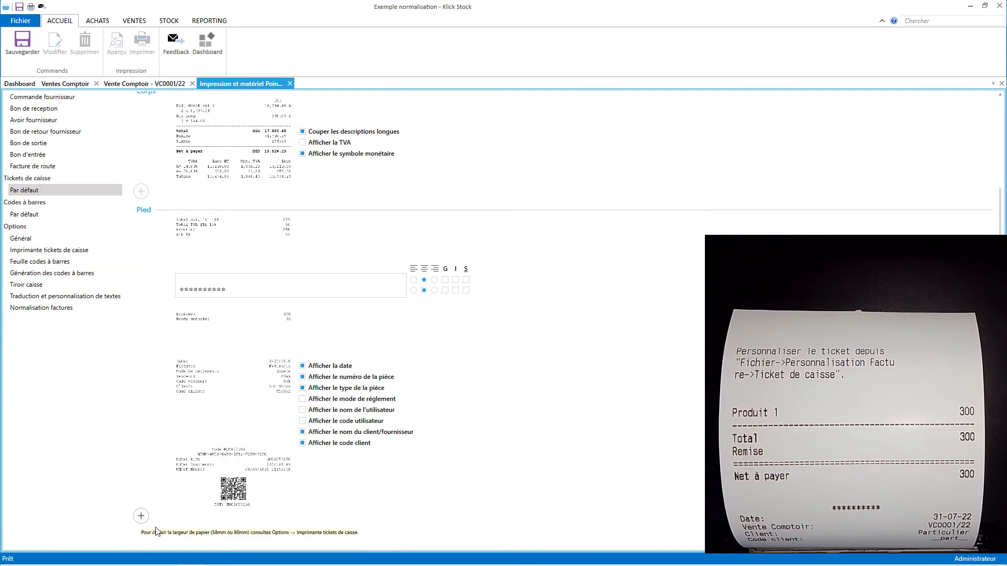
{"action": "left_click", "coordinate": [141, 516]}
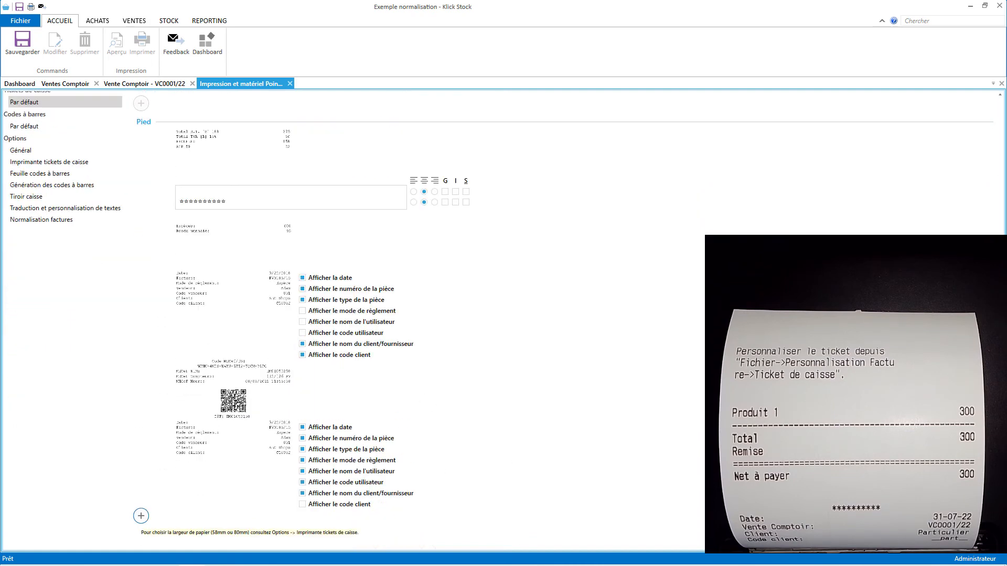
{"action": "left_click", "coordinate": [428, 463]}
{"action": "left_click", "coordinate": [238, 479]}
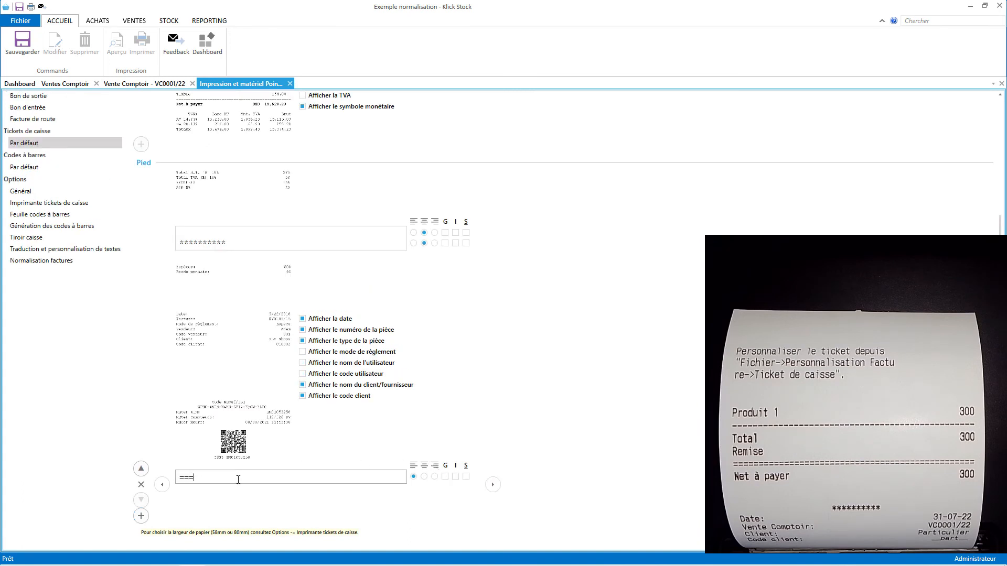
{"action": "type", "text": "$$$"}
{"action": "type", "text": "********"}
{"action": "key", "text": "Return"}
{"action": "type", "text": "Merci po"}
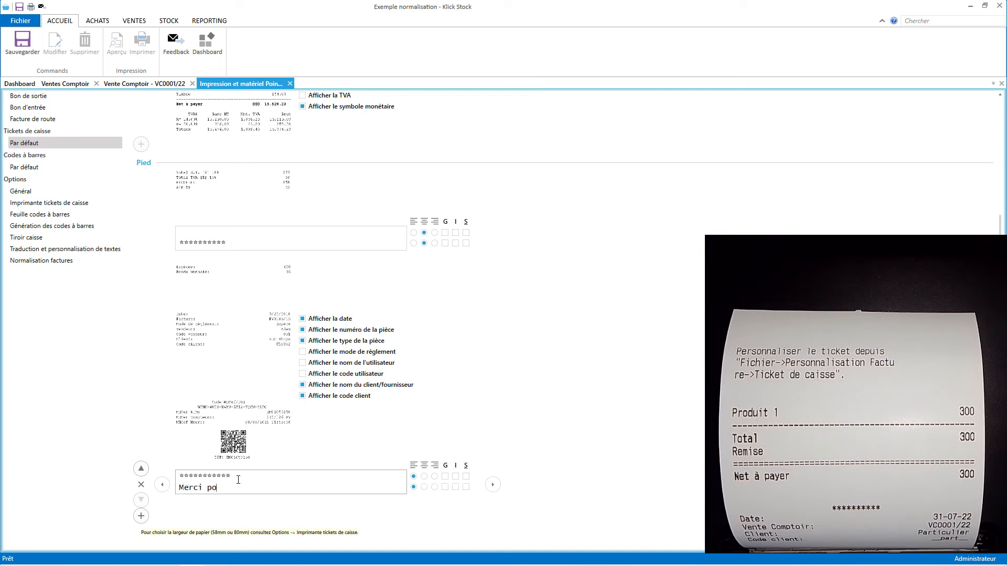
{"action": "type", "text": "ur votre visite"}
{"action": "left_click", "coordinate": [424, 476]}
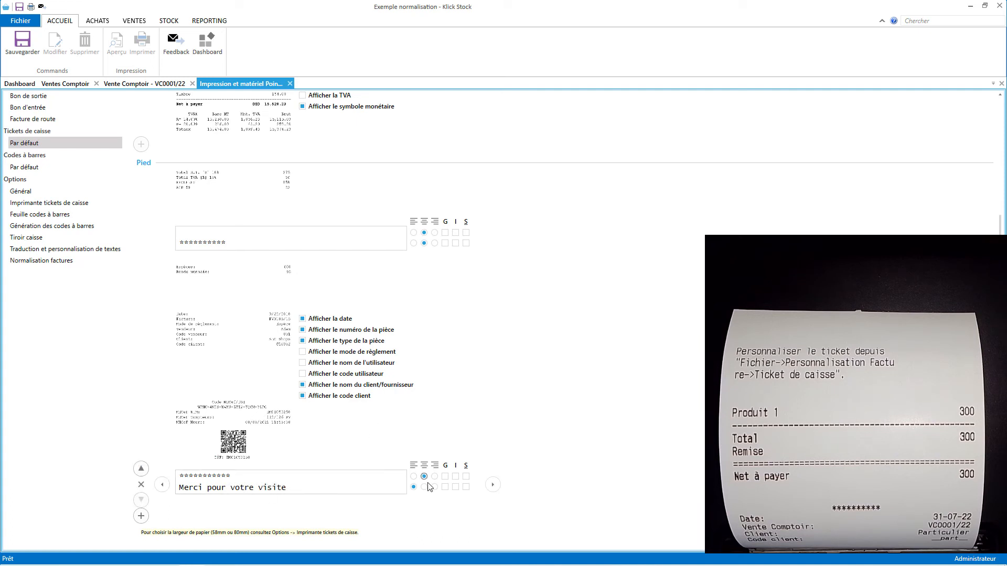
{"action": "left_click", "coordinate": [424, 487]}
{"action": "left_click", "coordinate": [22, 44]}
{"action": "left_click", "coordinate": [129, 85]}
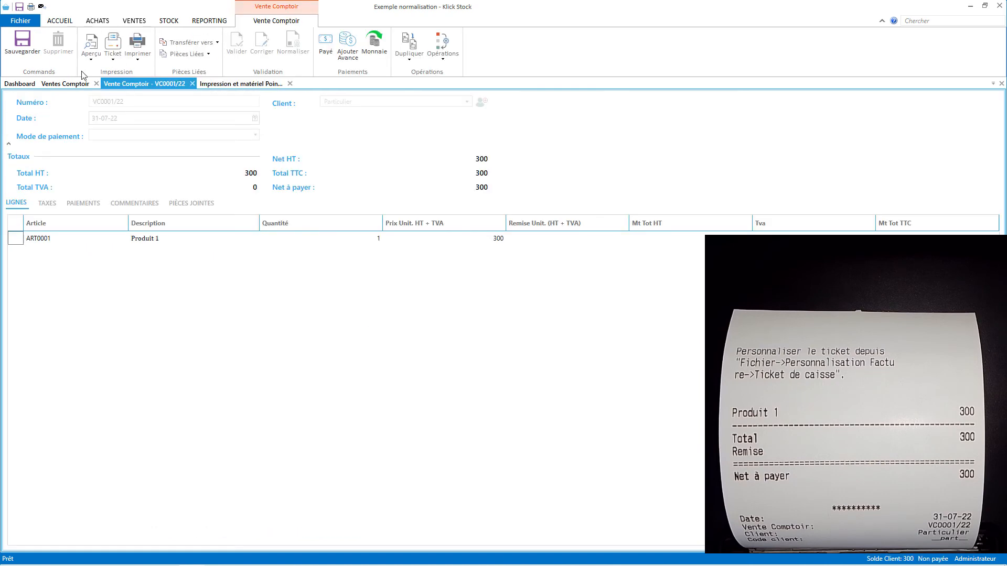
Print the VC0001/22 receipt twice, then close the sale.
{"action": "left_click", "coordinate": [114, 44]}
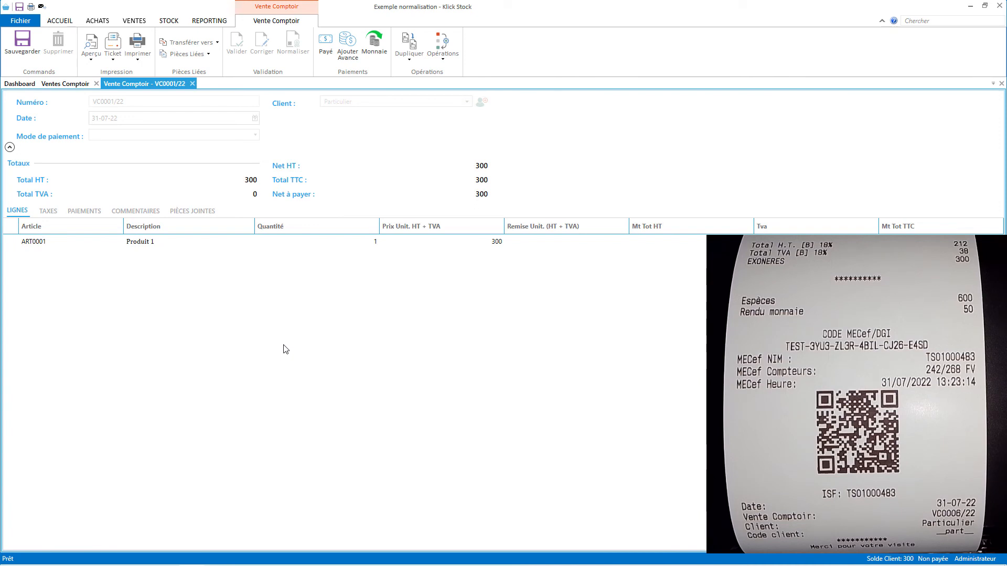
{"action": "left_click", "coordinate": [113, 44]}
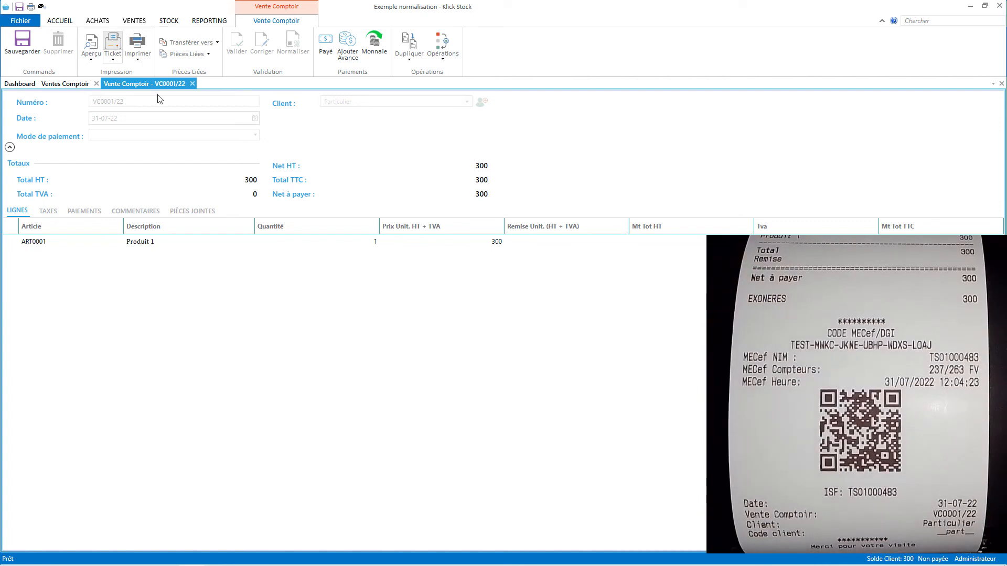
{"action": "left_click", "coordinate": [192, 83]}
{"action": "left_click", "coordinate": [134, 20]}
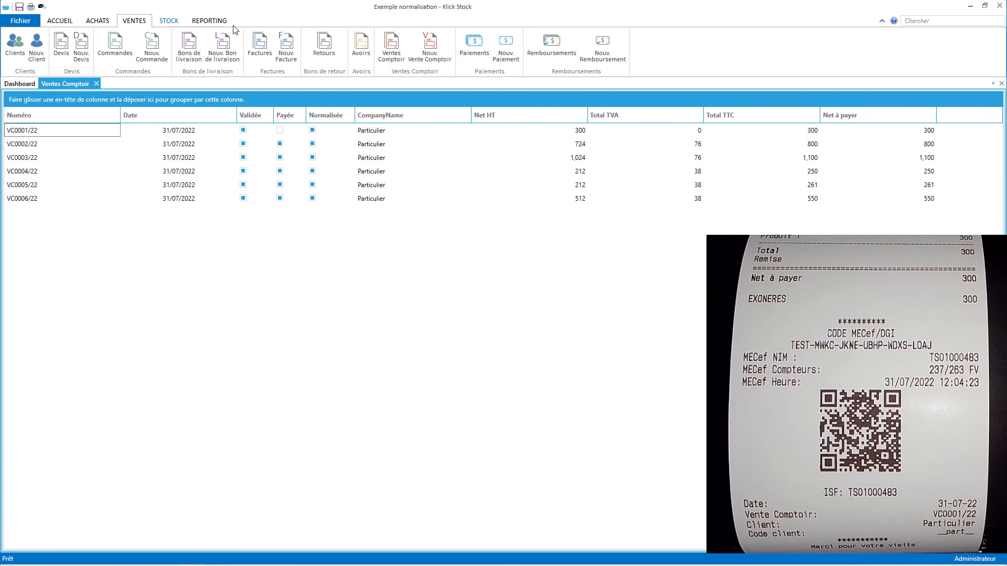
{"action": "left_click", "coordinate": [446, 55]}
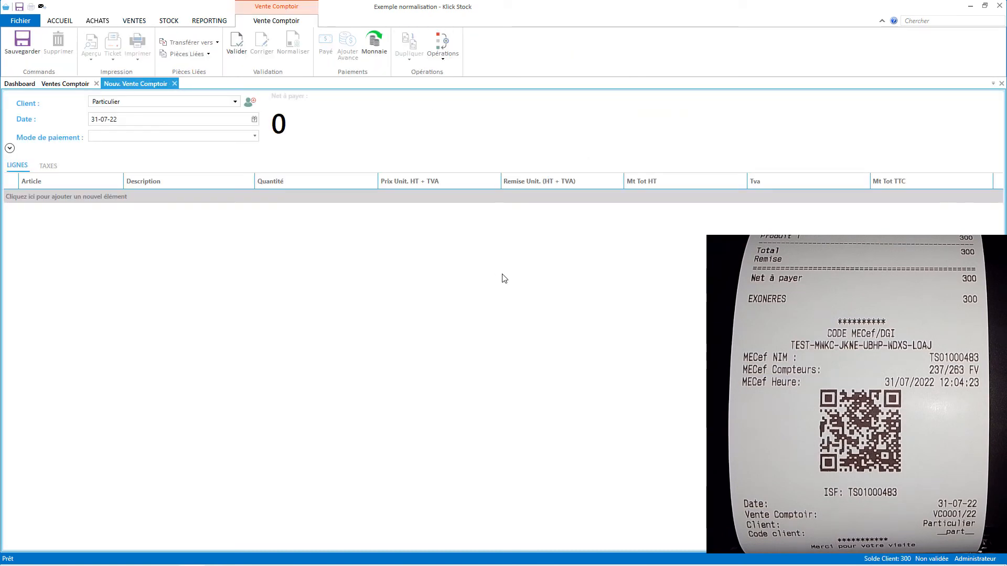
{"action": "type", "text": "4362102322"}
{"action": "key", "text": "Return"}
{"action": "key", "text": "Return"}
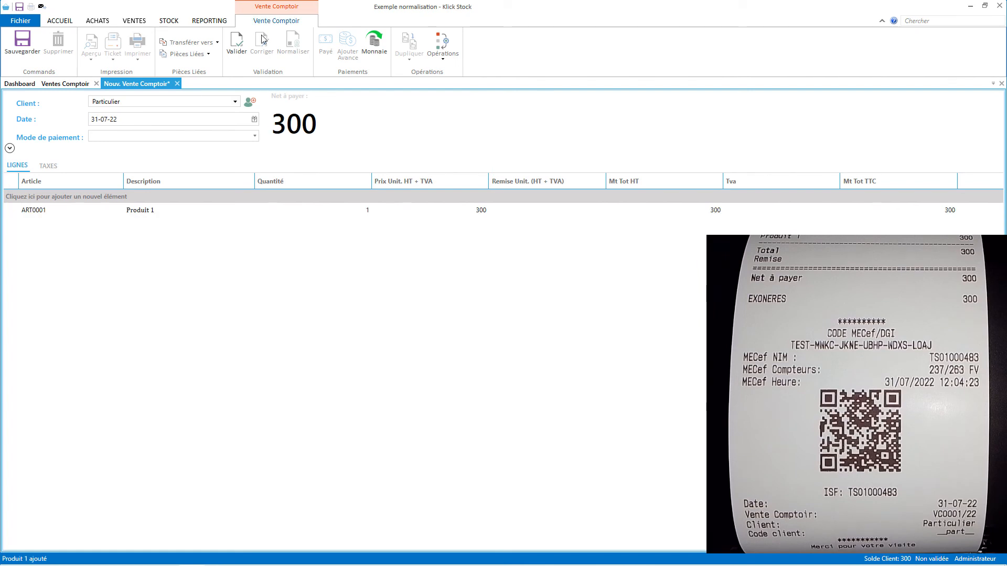
Validate sale VC0007/22 and pay 350 CFA, giving 50 CFA change.
{"action": "left_click", "coordinate": [237, 46]}
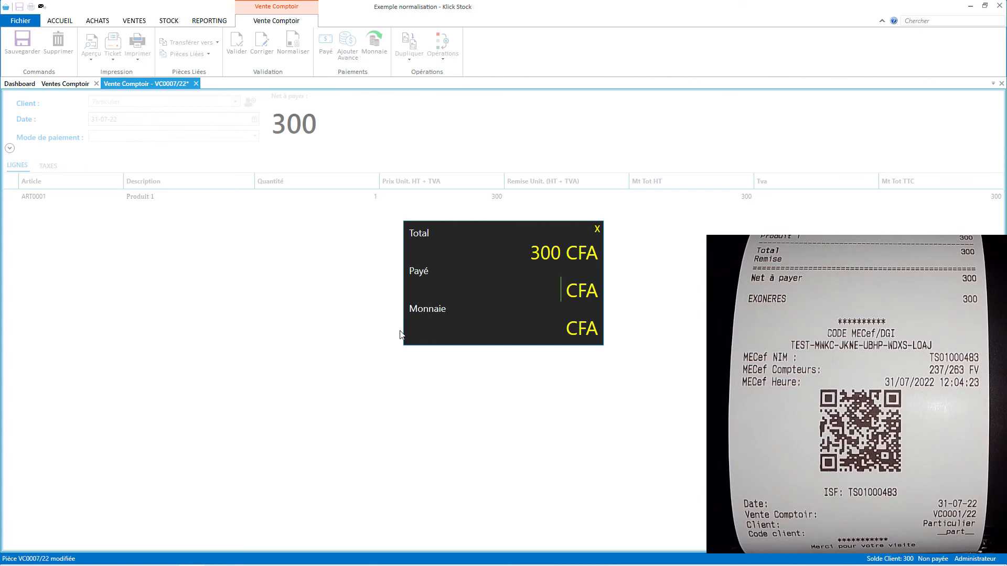
{"action": "type", "text": "350"}
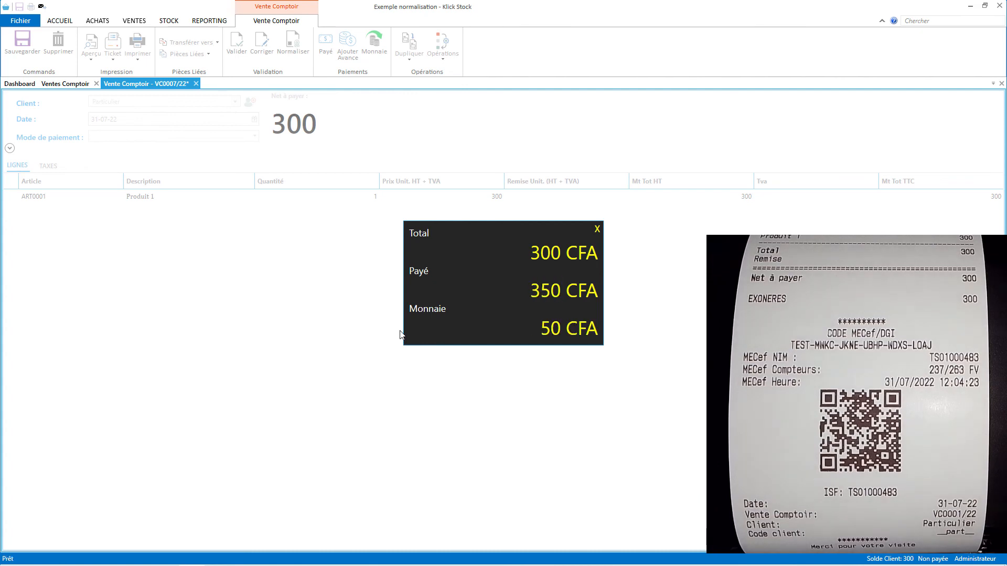
{"action": "key", "text": "Return"}
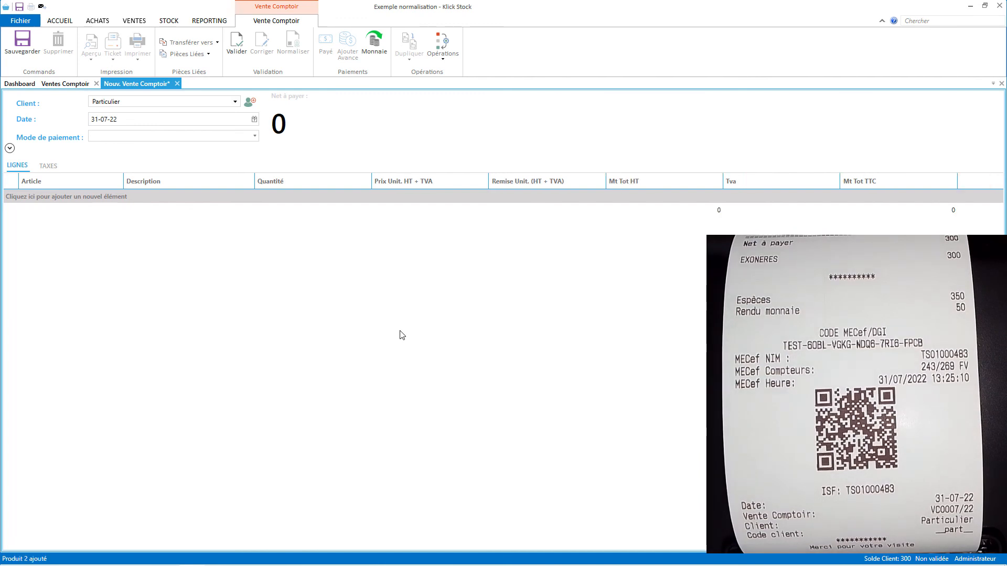
Validate the Produit 2 sale VC0008/22 and pay 250 CFA.
{"action": "left_click", "coordinate": [236, 45]}
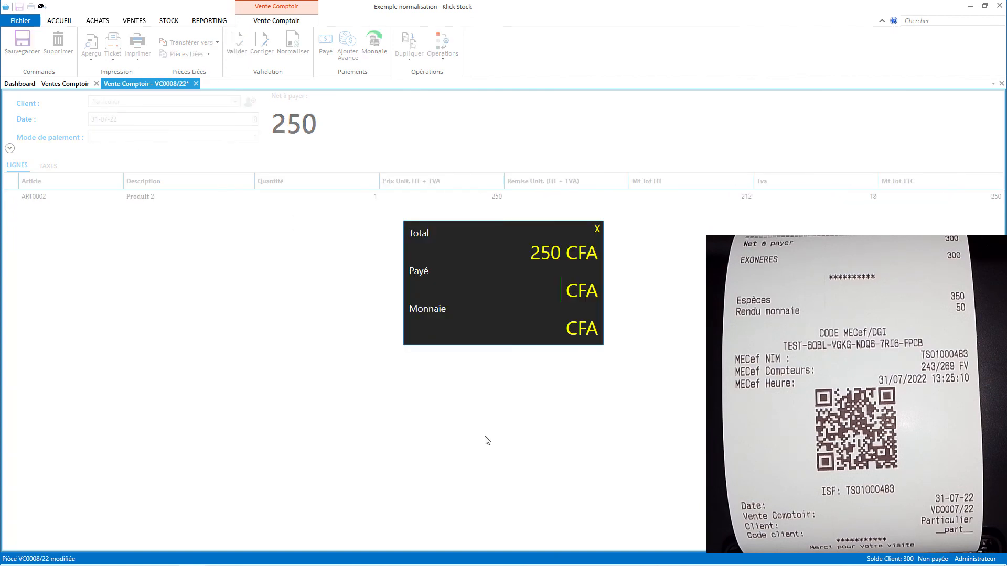
{"action": "type", "text": "250"}
{"action": "key", "text": "Return"}
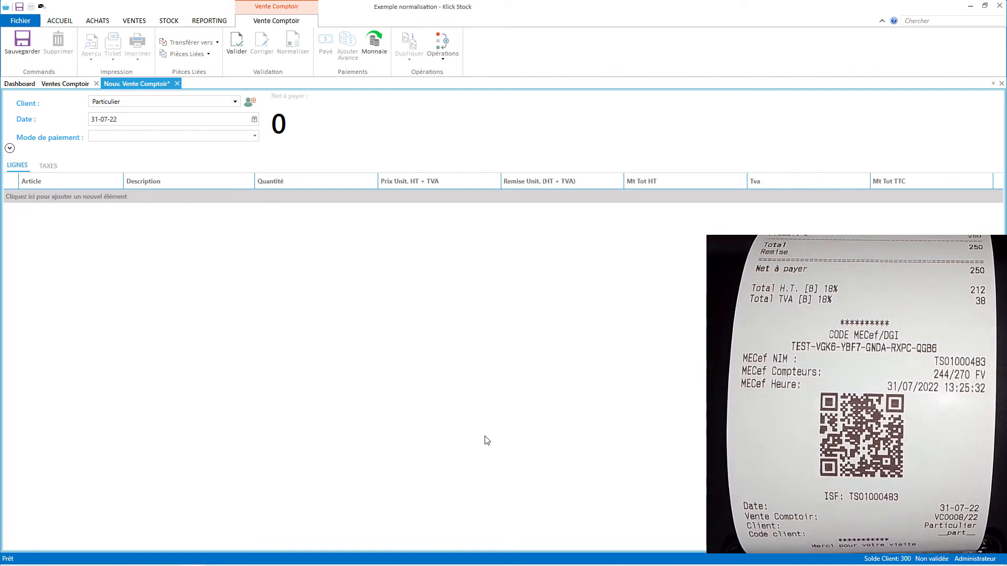
Close the blank new sale tab without saving it.
{"action": "left_click", "coordinate": [177, 84]}
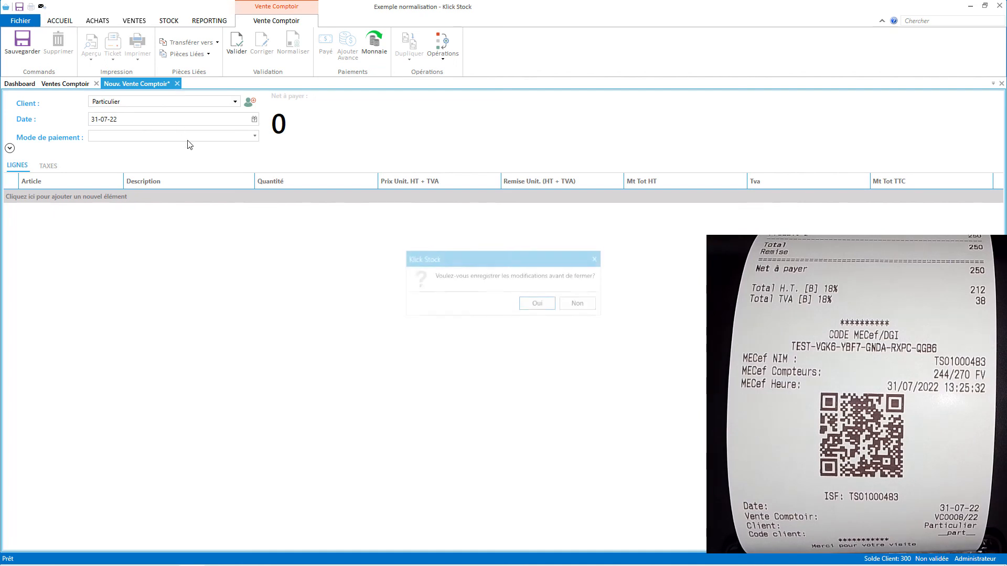
{"action": "left_click", "coordinate": [566, 302]}
{"action": "left_click", "coordinate": [137, 24]}
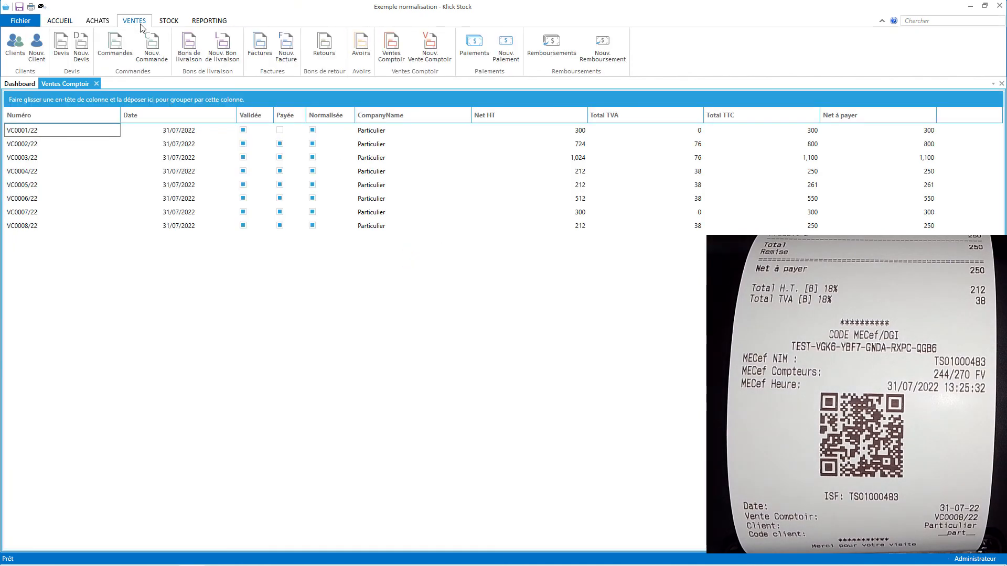
Give the Particulier client the 5% AIB rate for non-IFU businesses and save it.
{"action": "left_click", "coordinate": [19, 59]}
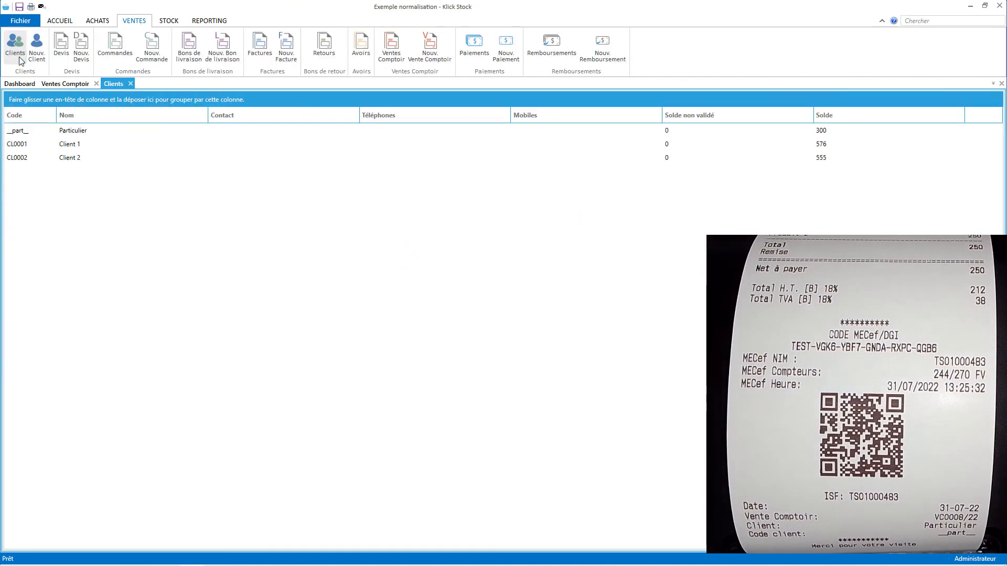
{"action": "double_click", "coordinate": [83, 128]}
{"action": "left_click", "coordinate": [61, 235]}
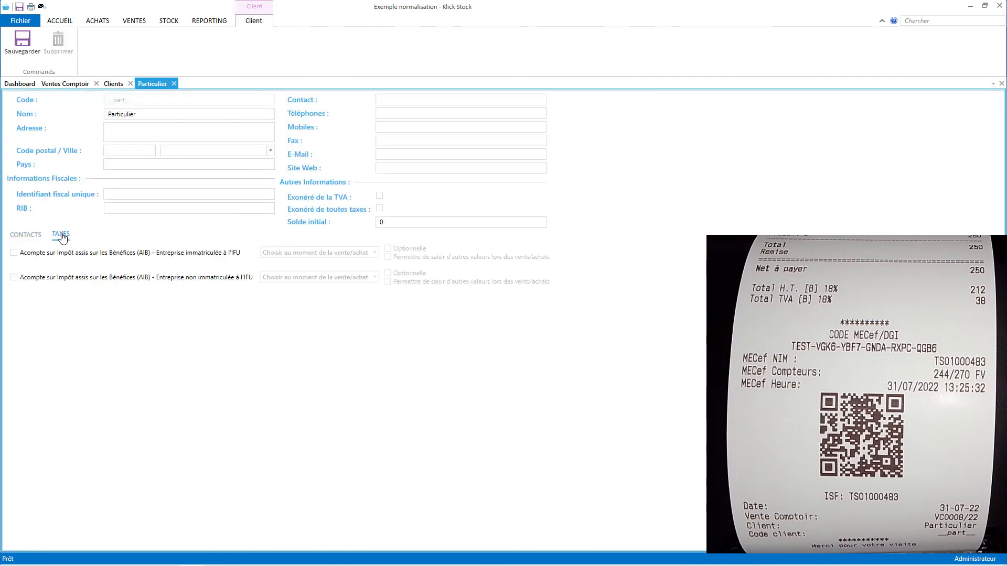
{"action": "left_click", "coordinate": [51, 277]}
{"action": "left_click", "coordinate": [281, 277]}
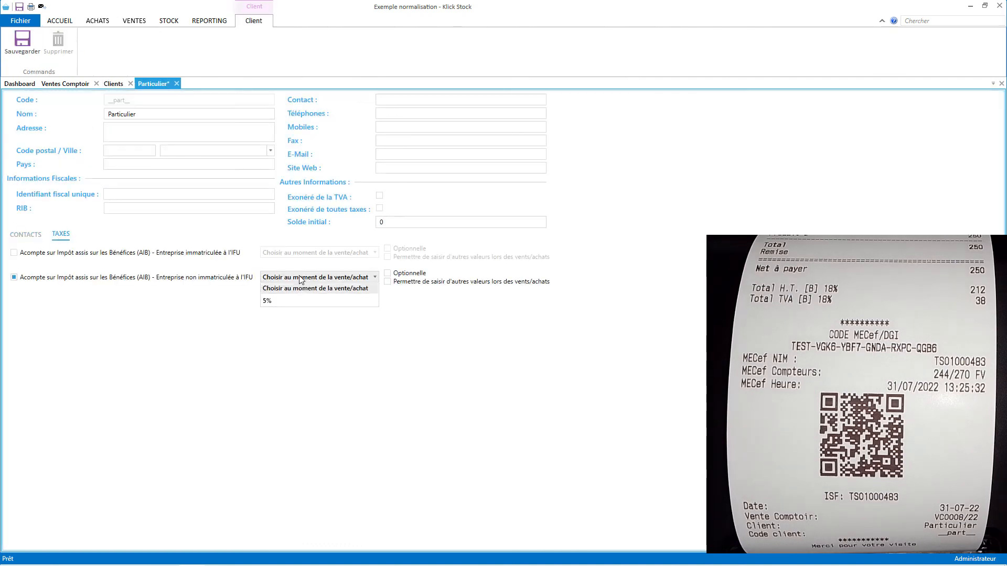
{"action": "left_click", "coordinate": [299, 306]}
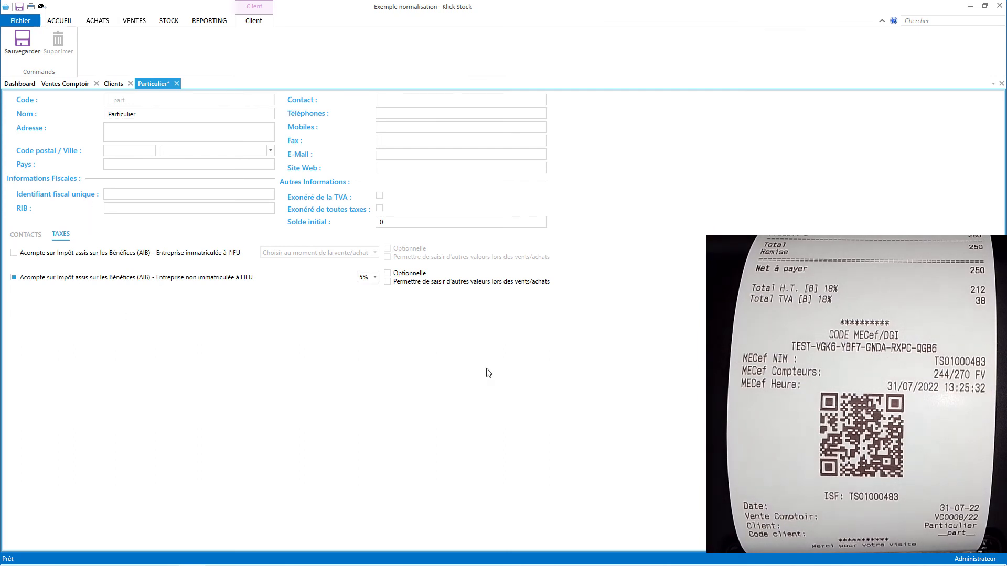
{"action": "left_click", "coordinate": [27, 46]}
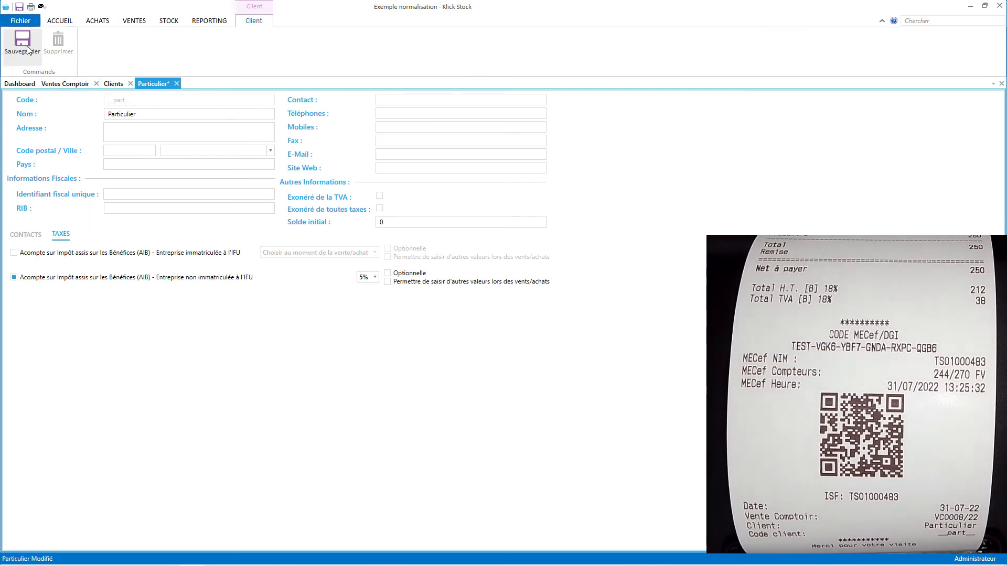
{"action": "left_click", "coordinate": [138, 24]}
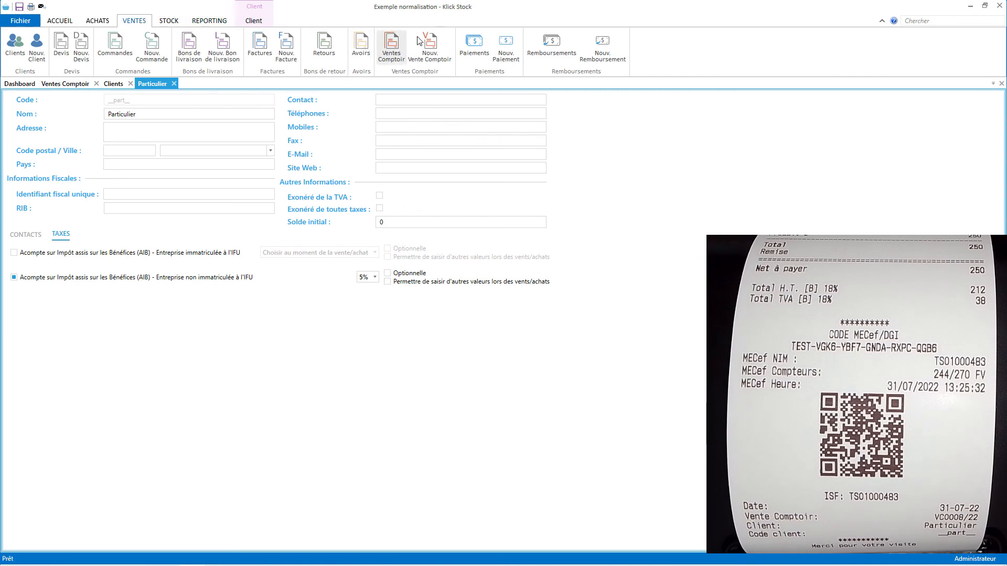
Ring up Produit 1 and Produit 2 totalling 1,466 with 5% AIB, then validate and confirm.
{"action": "left_click", "coordinate": [429, 47]}
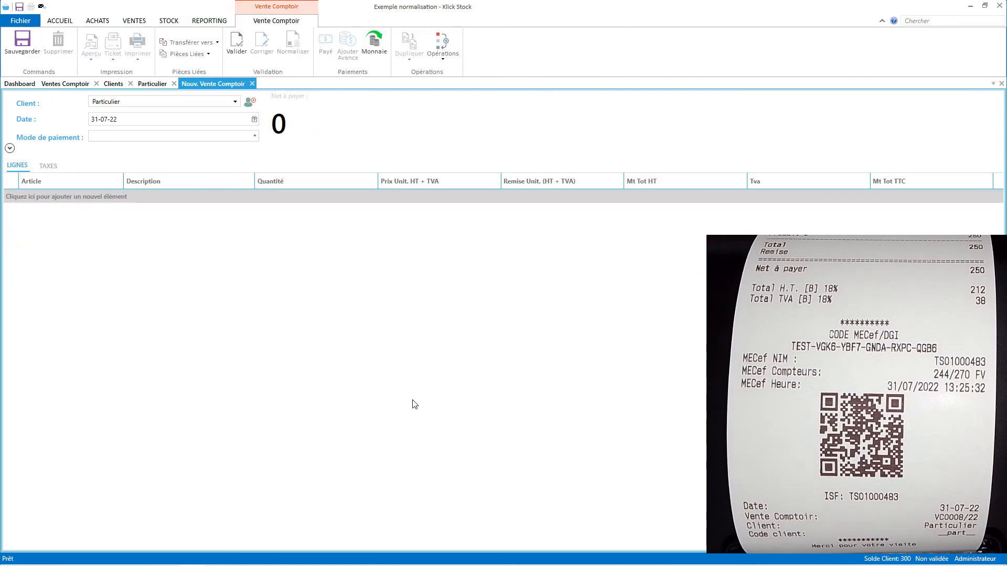
{"action": "key", "text": "Return"}
{"action": "key", "text": "Return"}
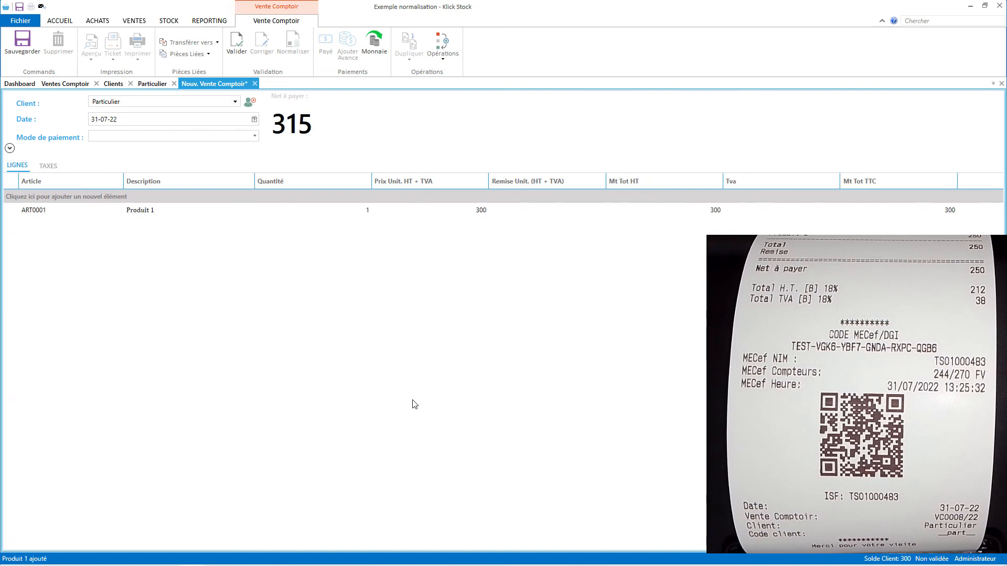
{"action": "key", "text": "Return"}
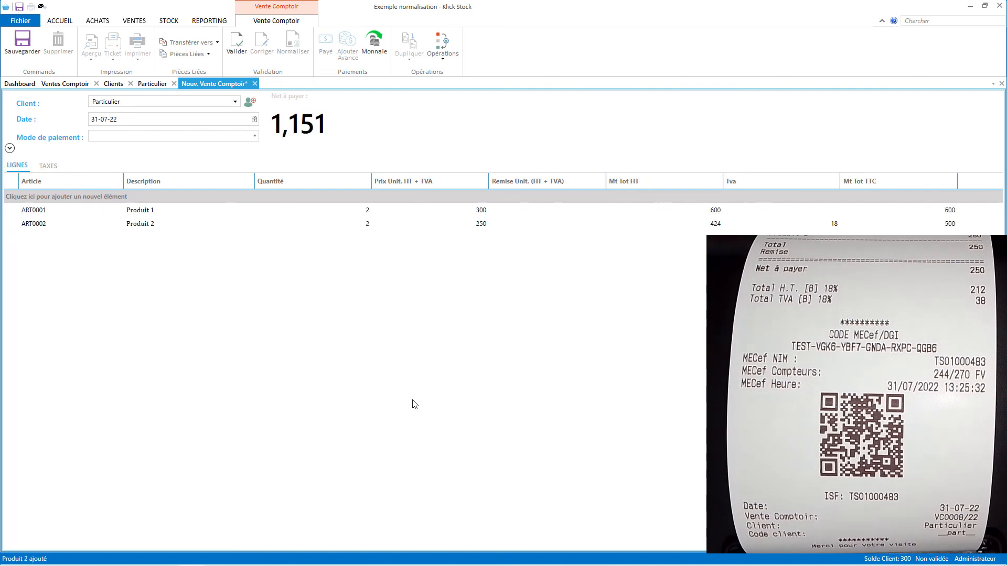
{"action": "key", "text": "Return"}
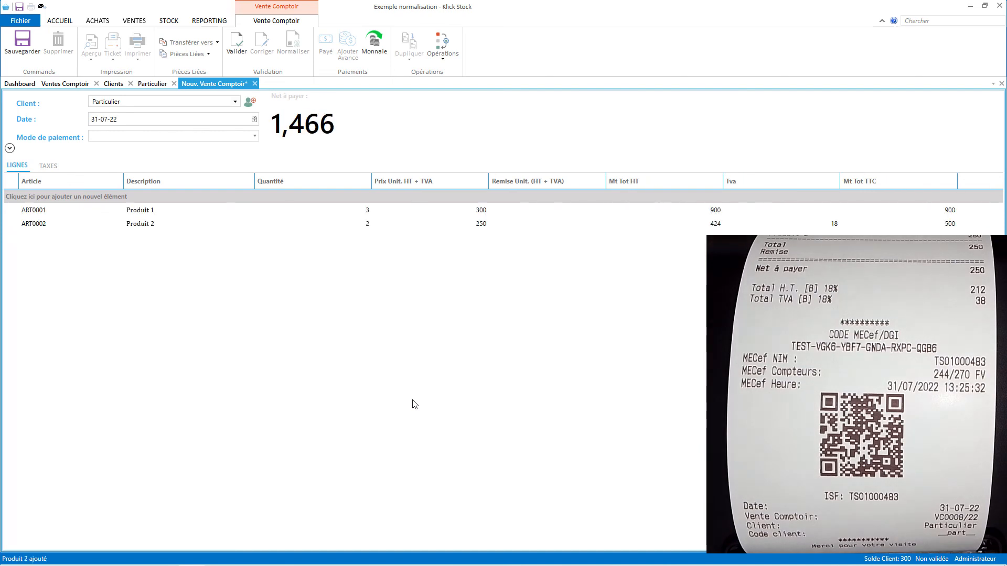
{"action": "left_click", "coordinate": [236, 42]}
{"action": "key", "text": "Return"}
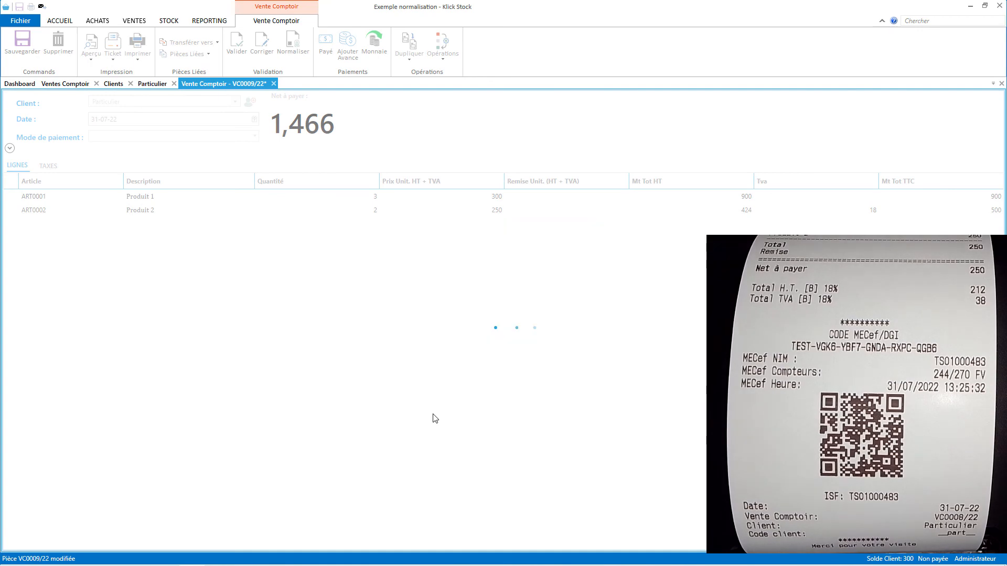